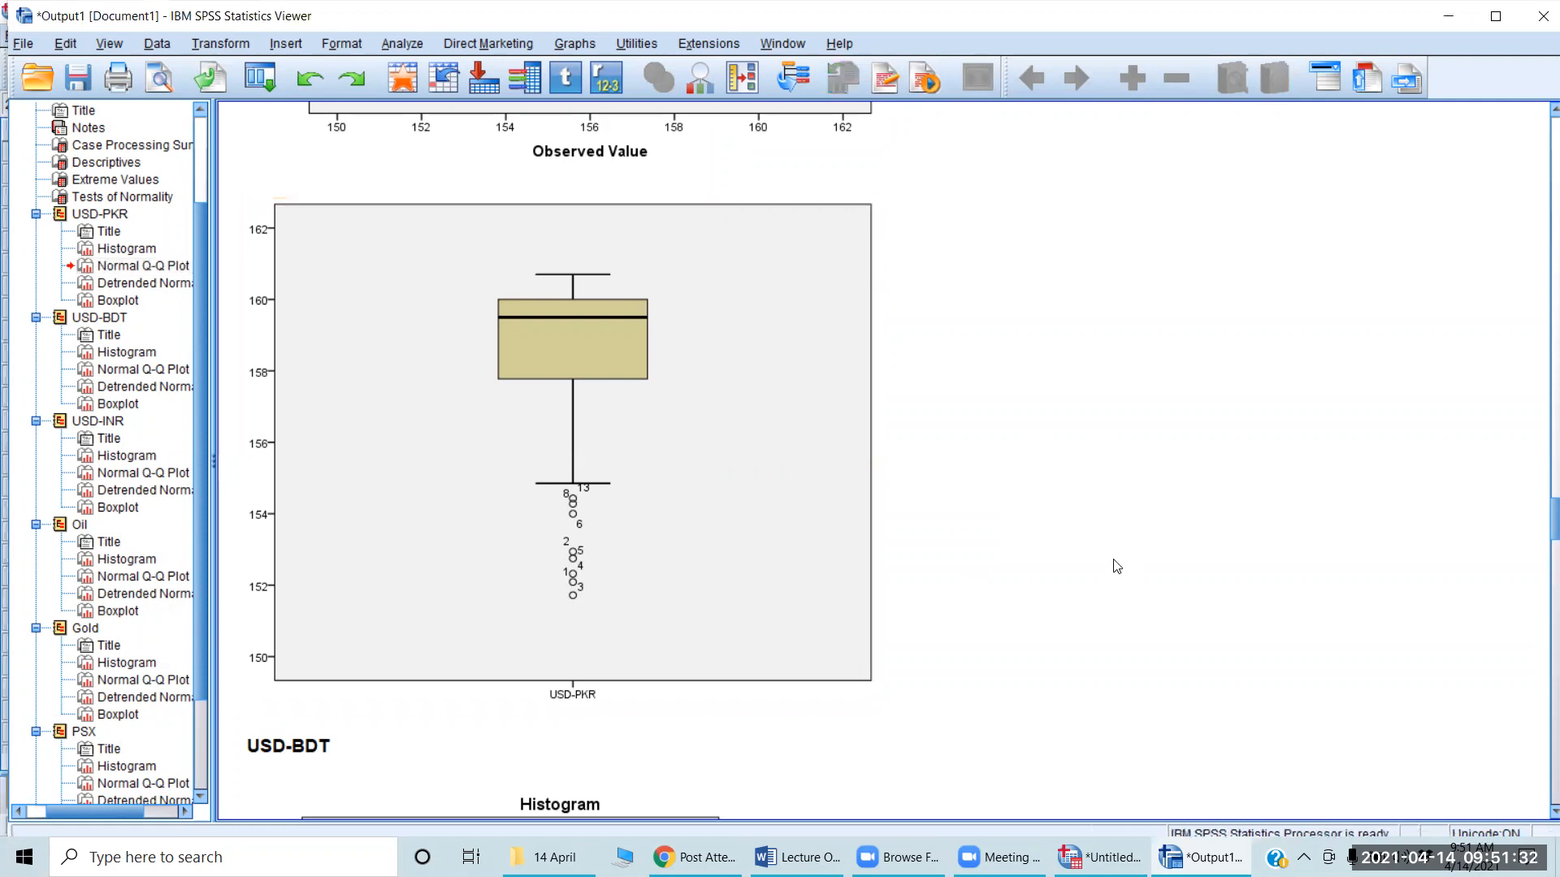
# Examine the Oil boxplot and the Gold histogram and normal Q-Q plot in the normality output.
pyautogui.scroll(-15, 1117, 566)
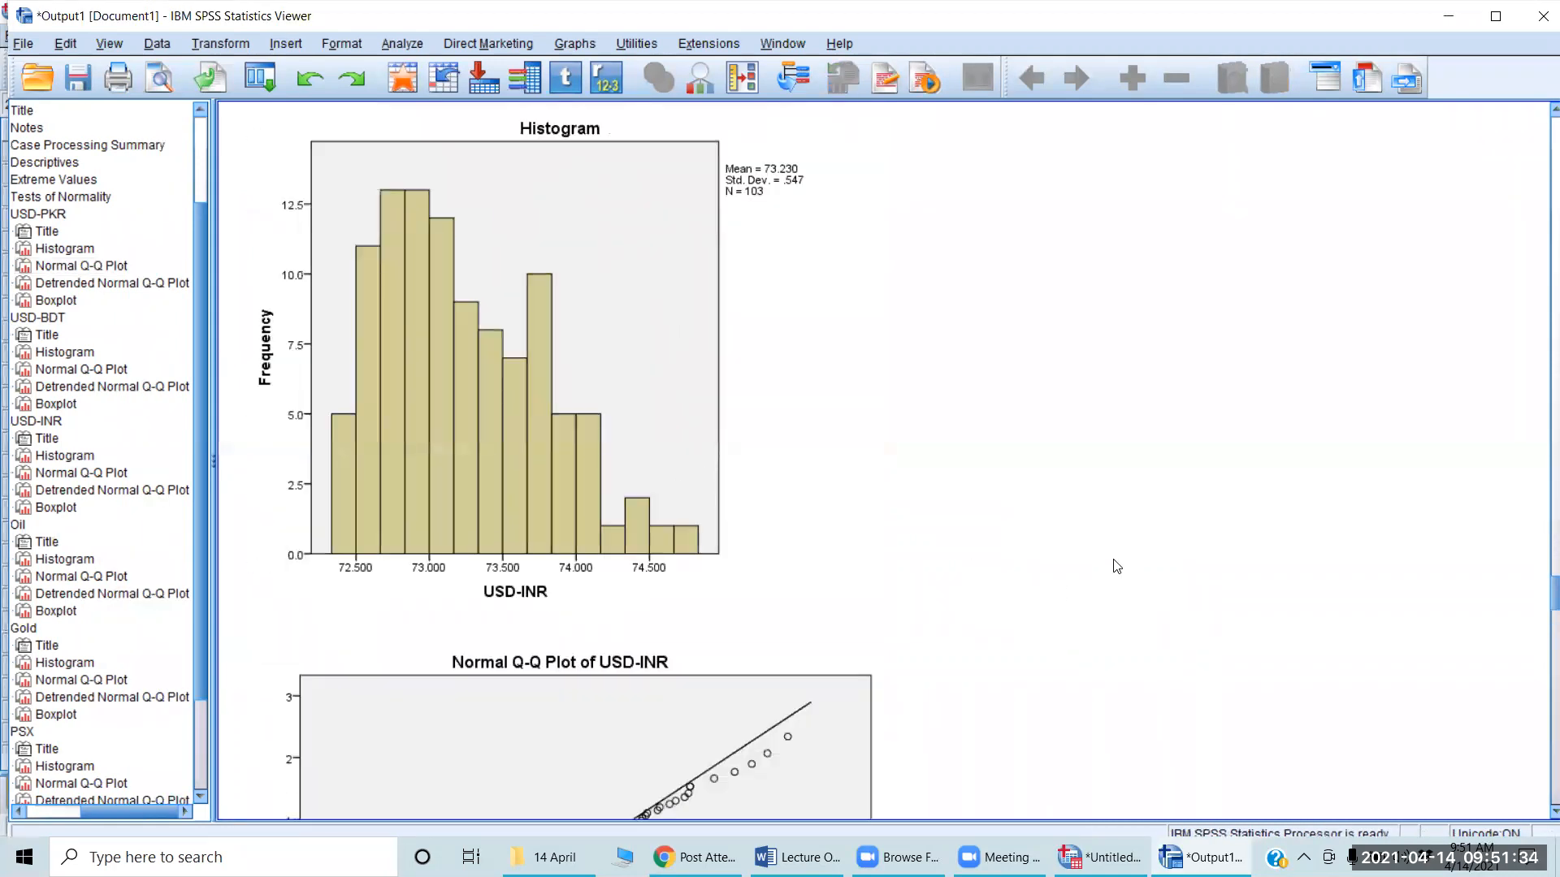
pyautogui.scroll(-20, 1117, 566)
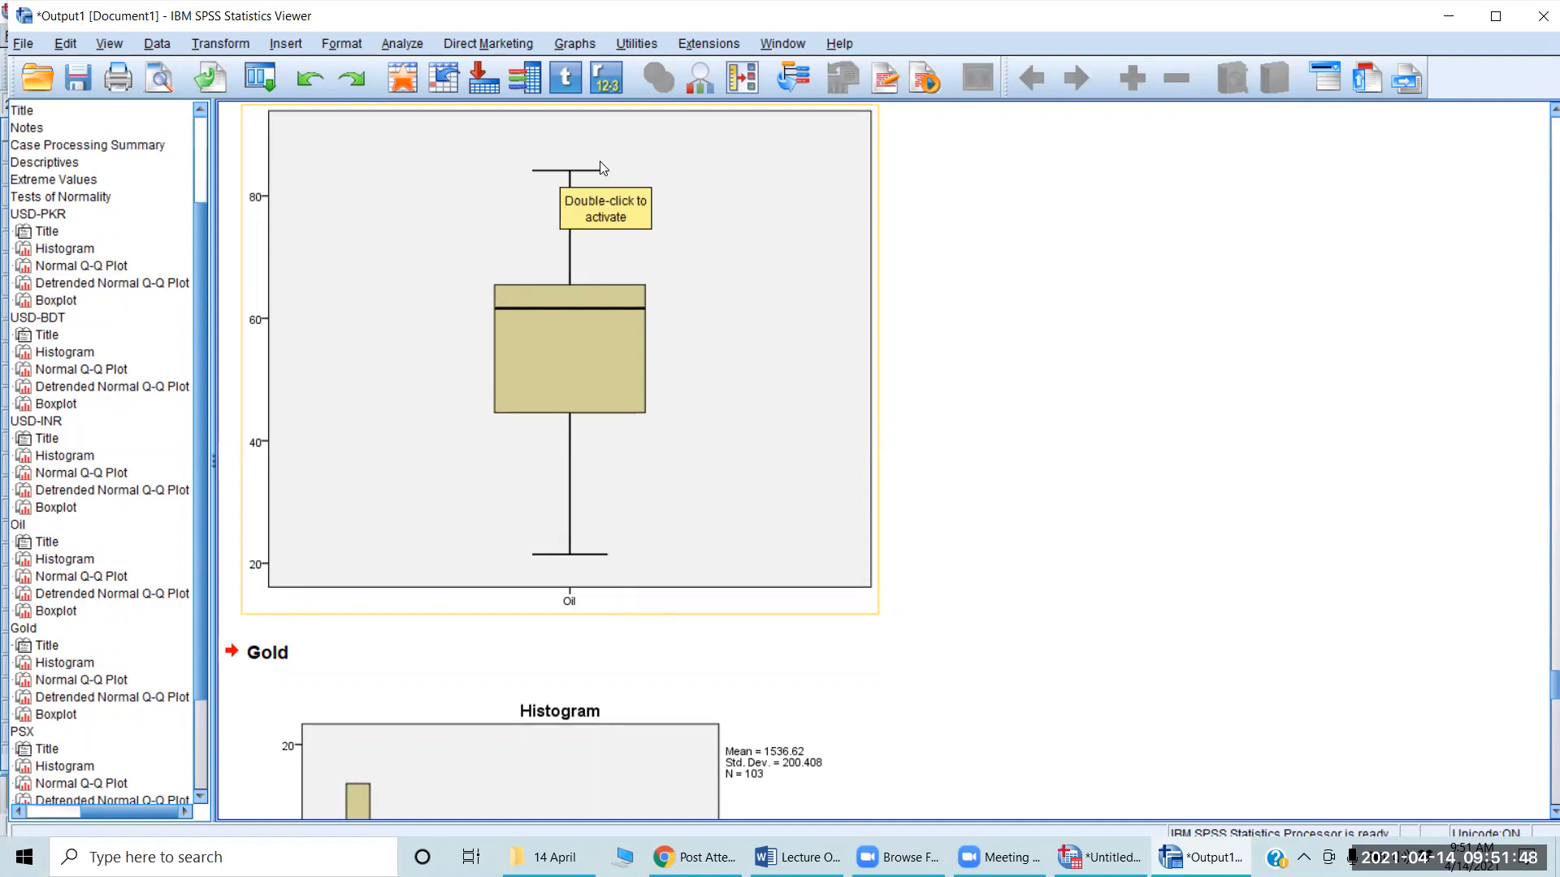
pyautogui.click(1036, 554)
pyautogui.click(586, 544)
pyautogui.click(1105, 486)
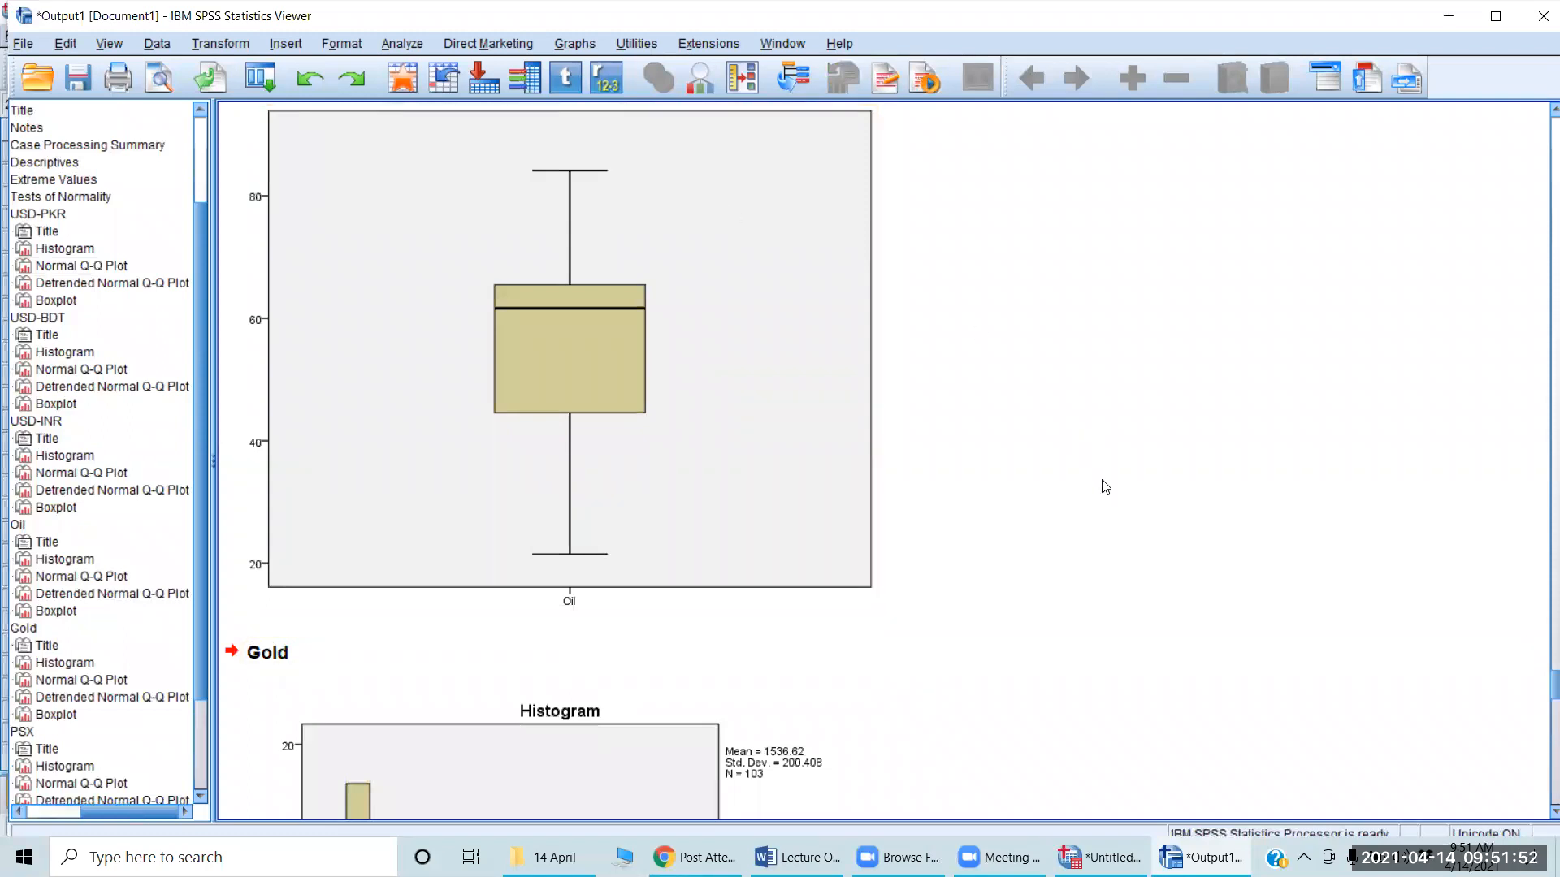
pyautogui.scroll(-5, 1105, 486)
pyautogui.scroll(8, 1105, 486)
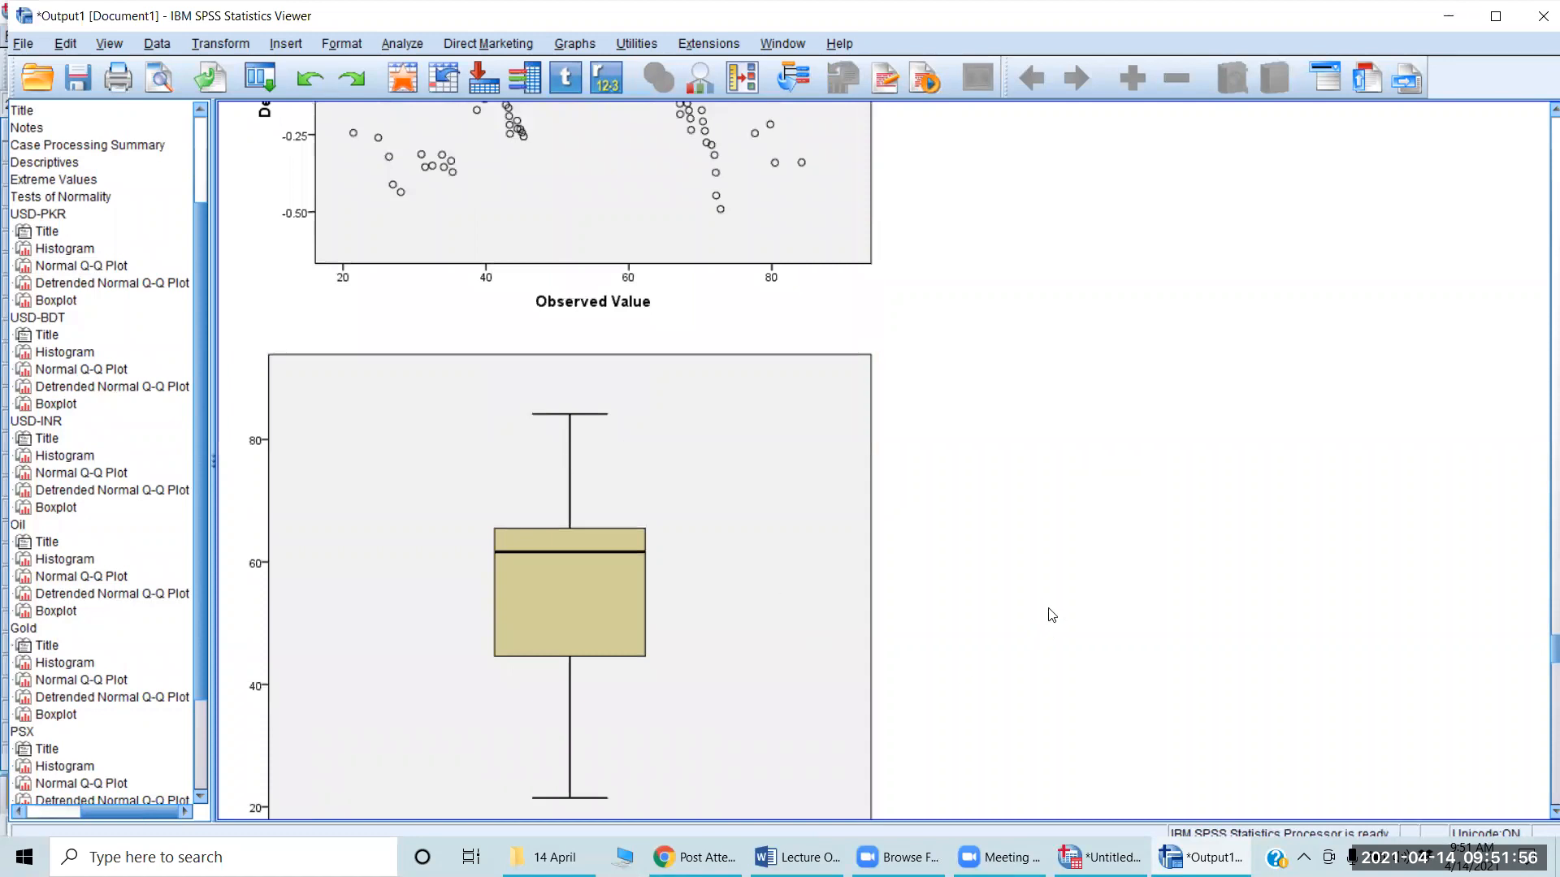
pyautogui.scroll(-5, 1048, 613)
pyautogui.scroll(-5, 1052, 615)
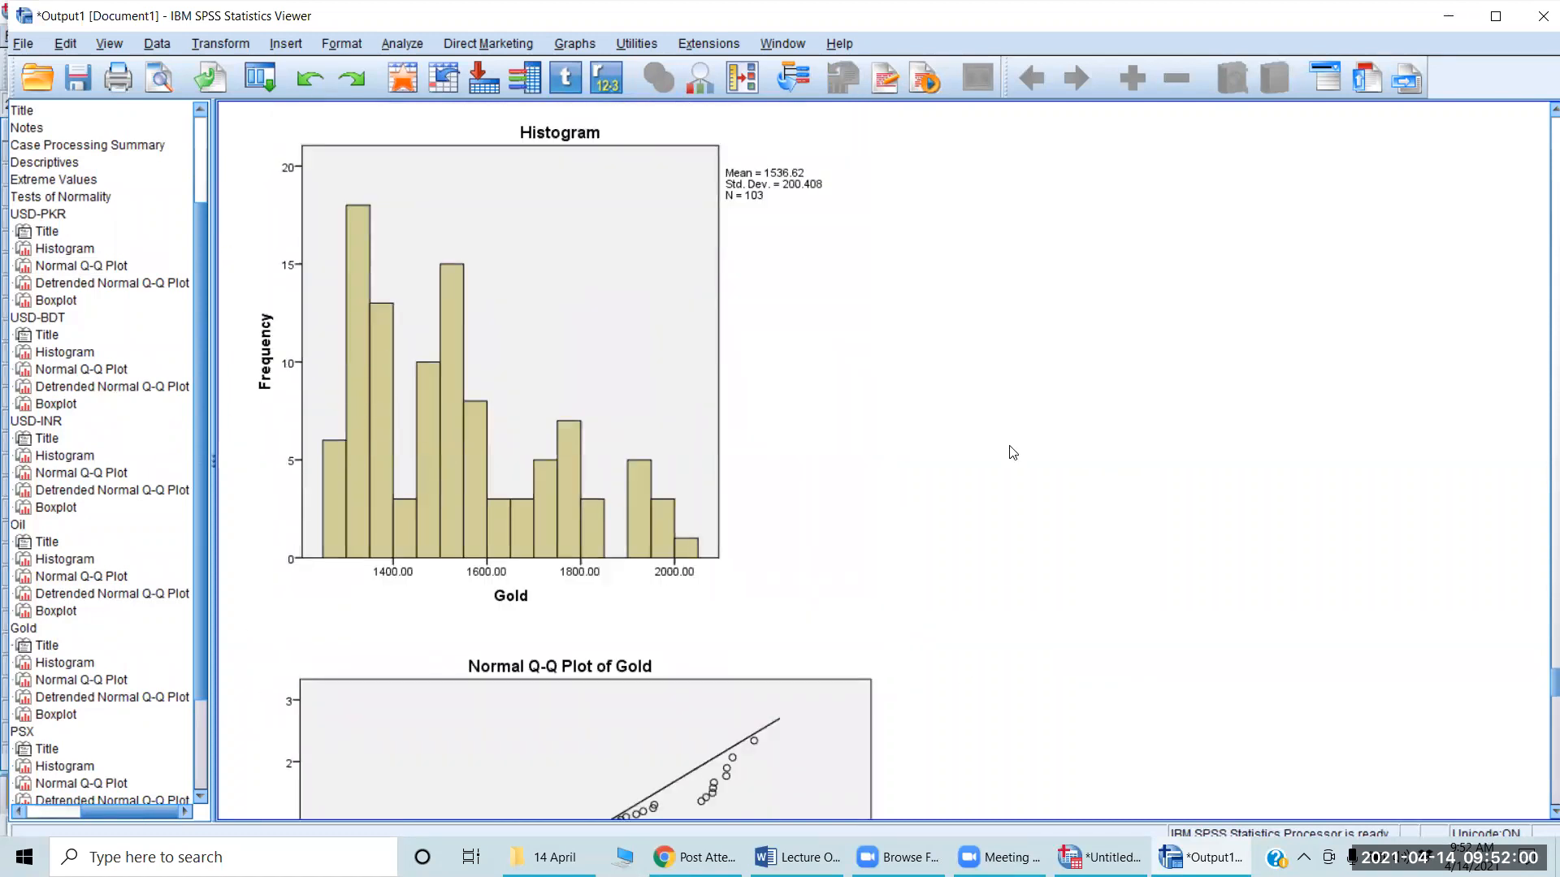
pyautogui.scroll(-5, 1013, 453)
pyautogui.scroll(-3, 1014, 453)
pyautogui.scroll(1, 1013, 453)
pyautogui.click(687, 142)
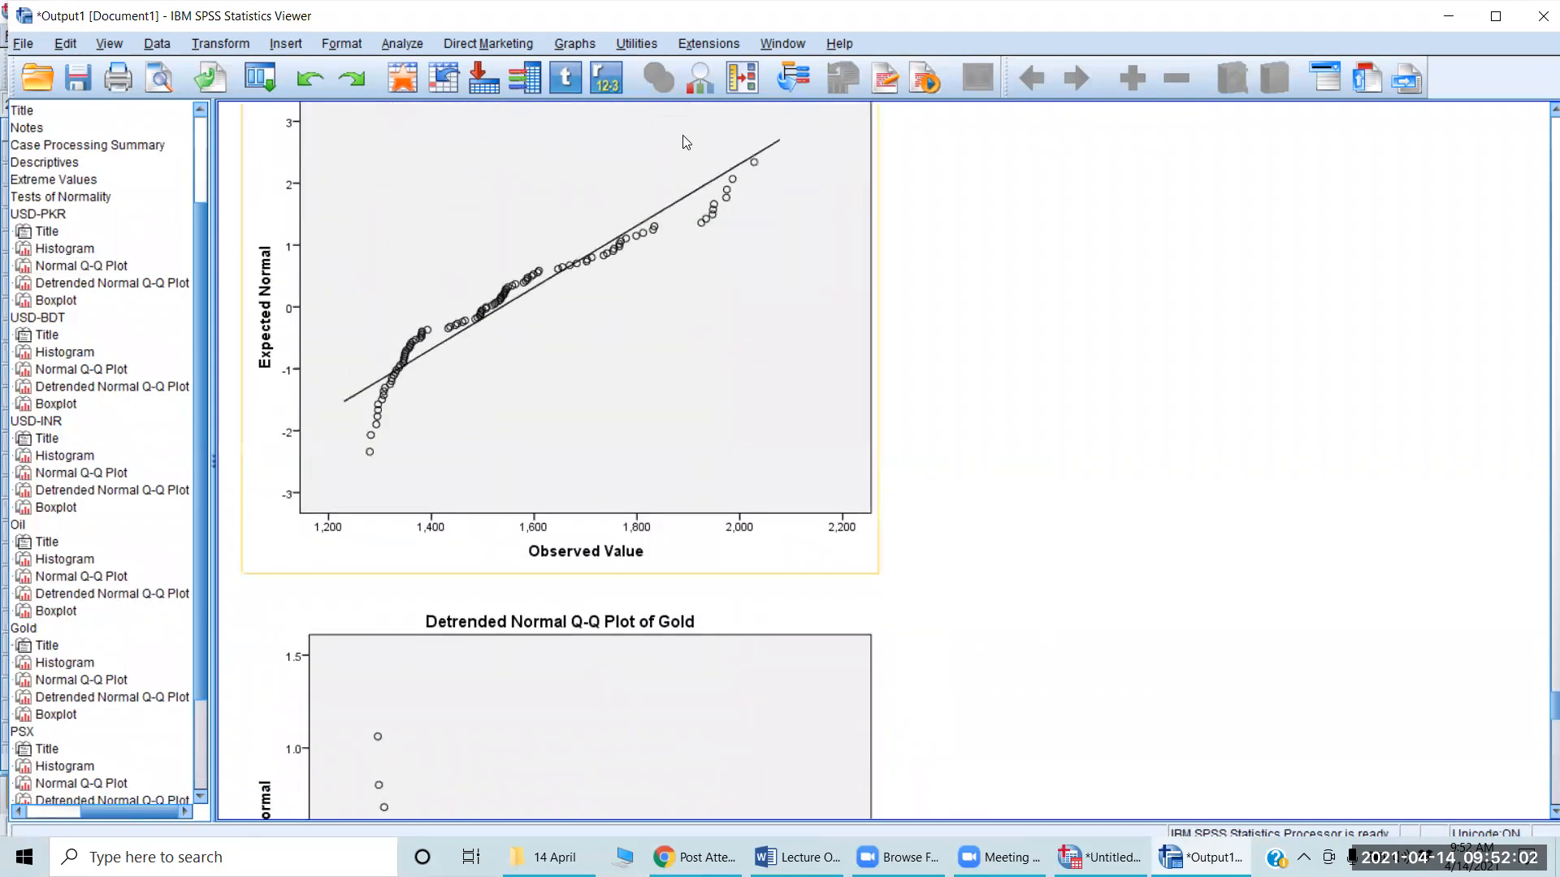
pyautogui.scroll(1, 766, 280)
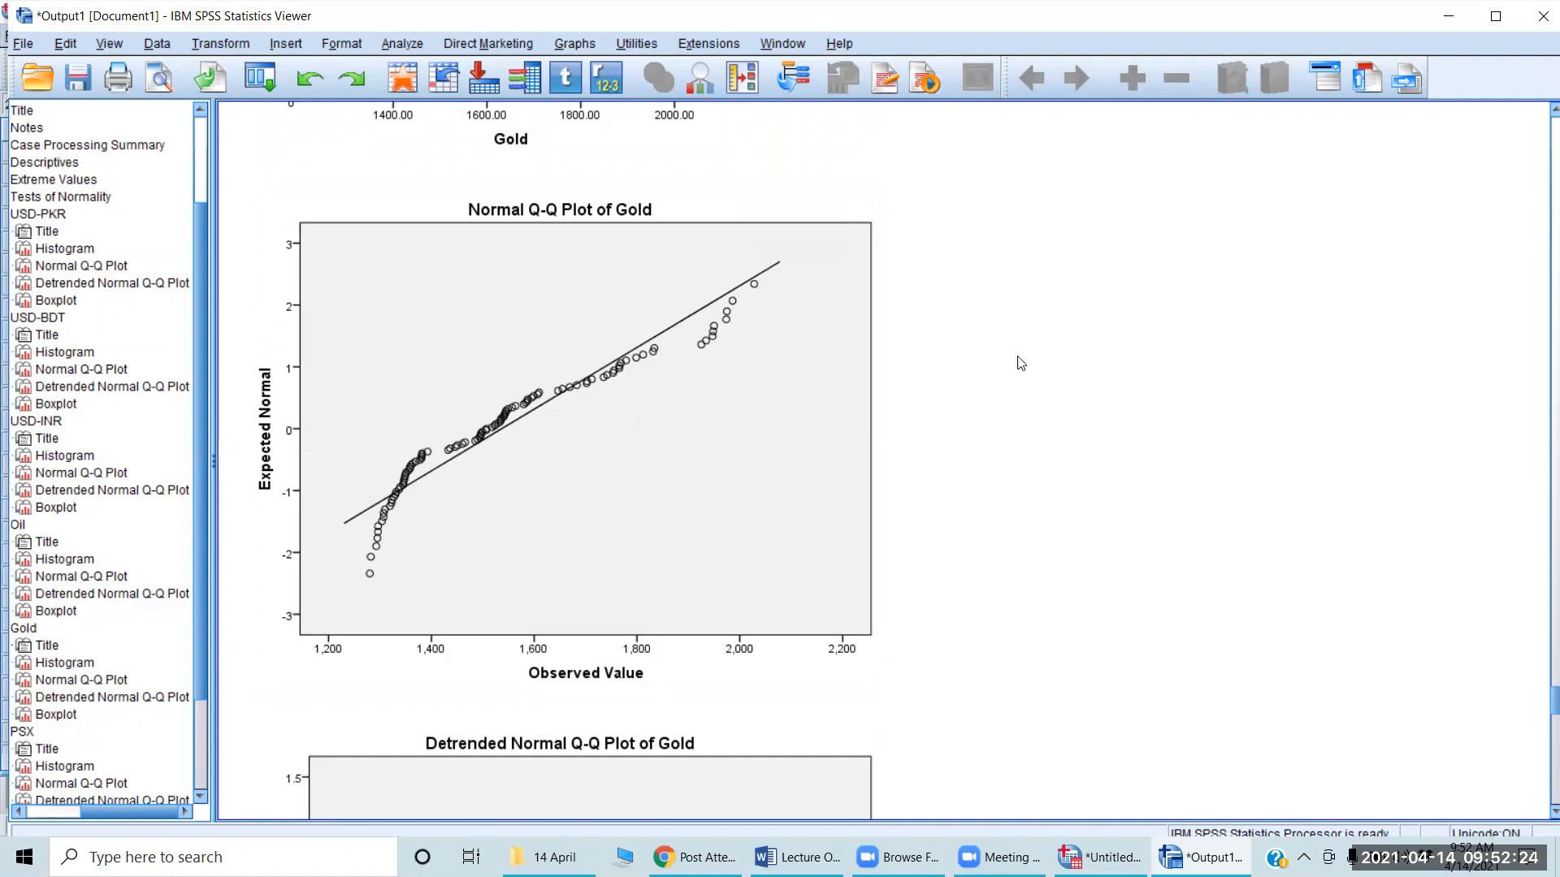
# Review the Descriptives and Extreme Values tables for Oil, Gold and PSX, ending at the USD-PKR charts.
pyautogui.scroll(5, 1022, 363)
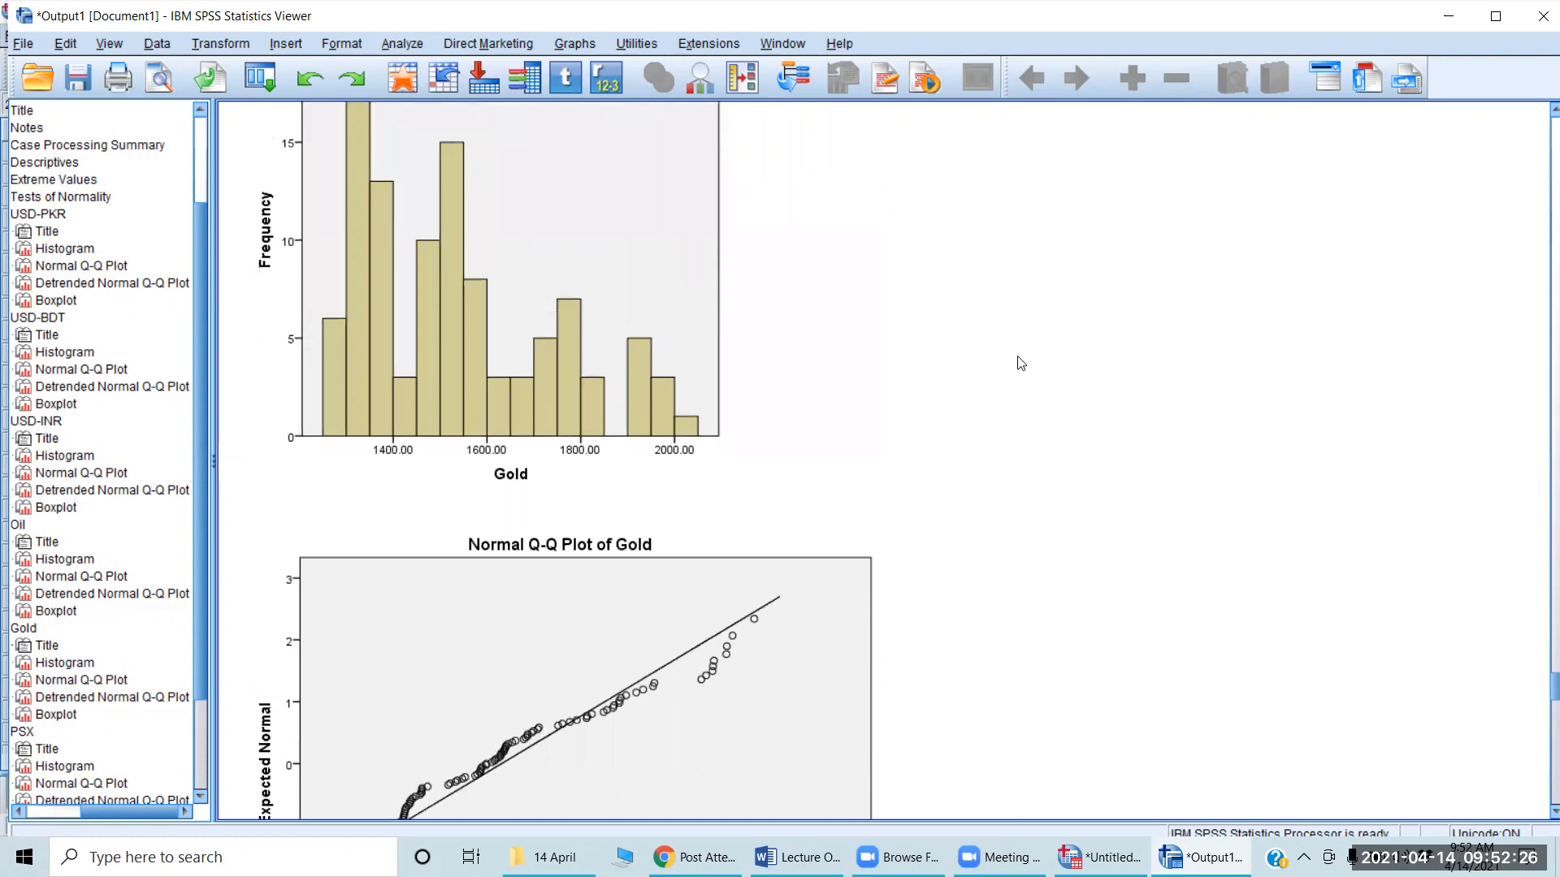
pyautogui.scroll(20, 1021, 363)
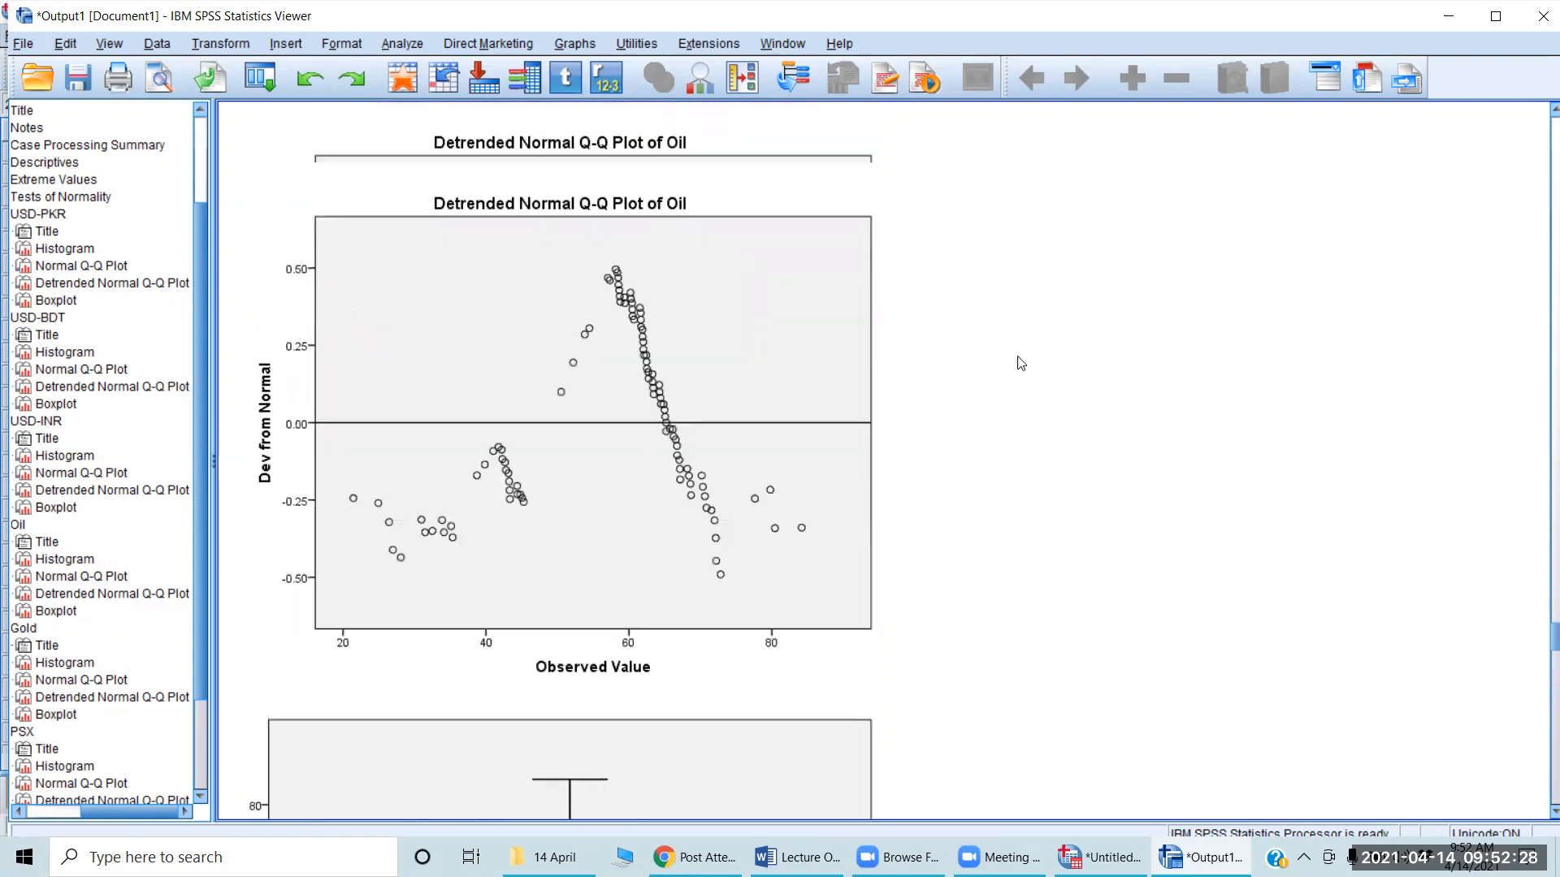
pyautogui.scroll(20, 1021, 363)
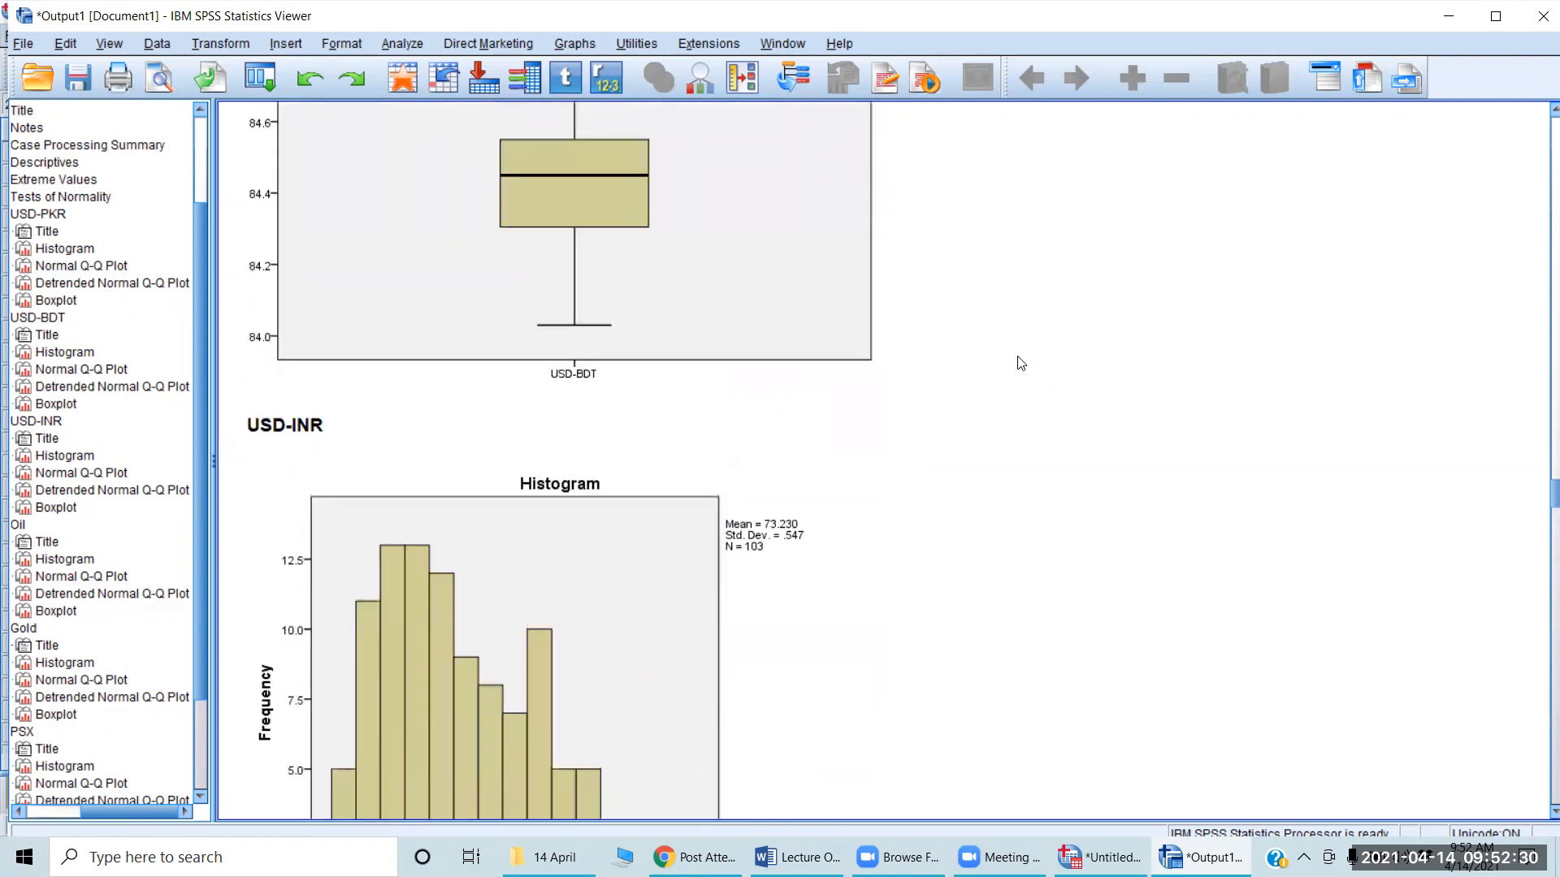
pyautogui.scroll(20, 1021, 363)
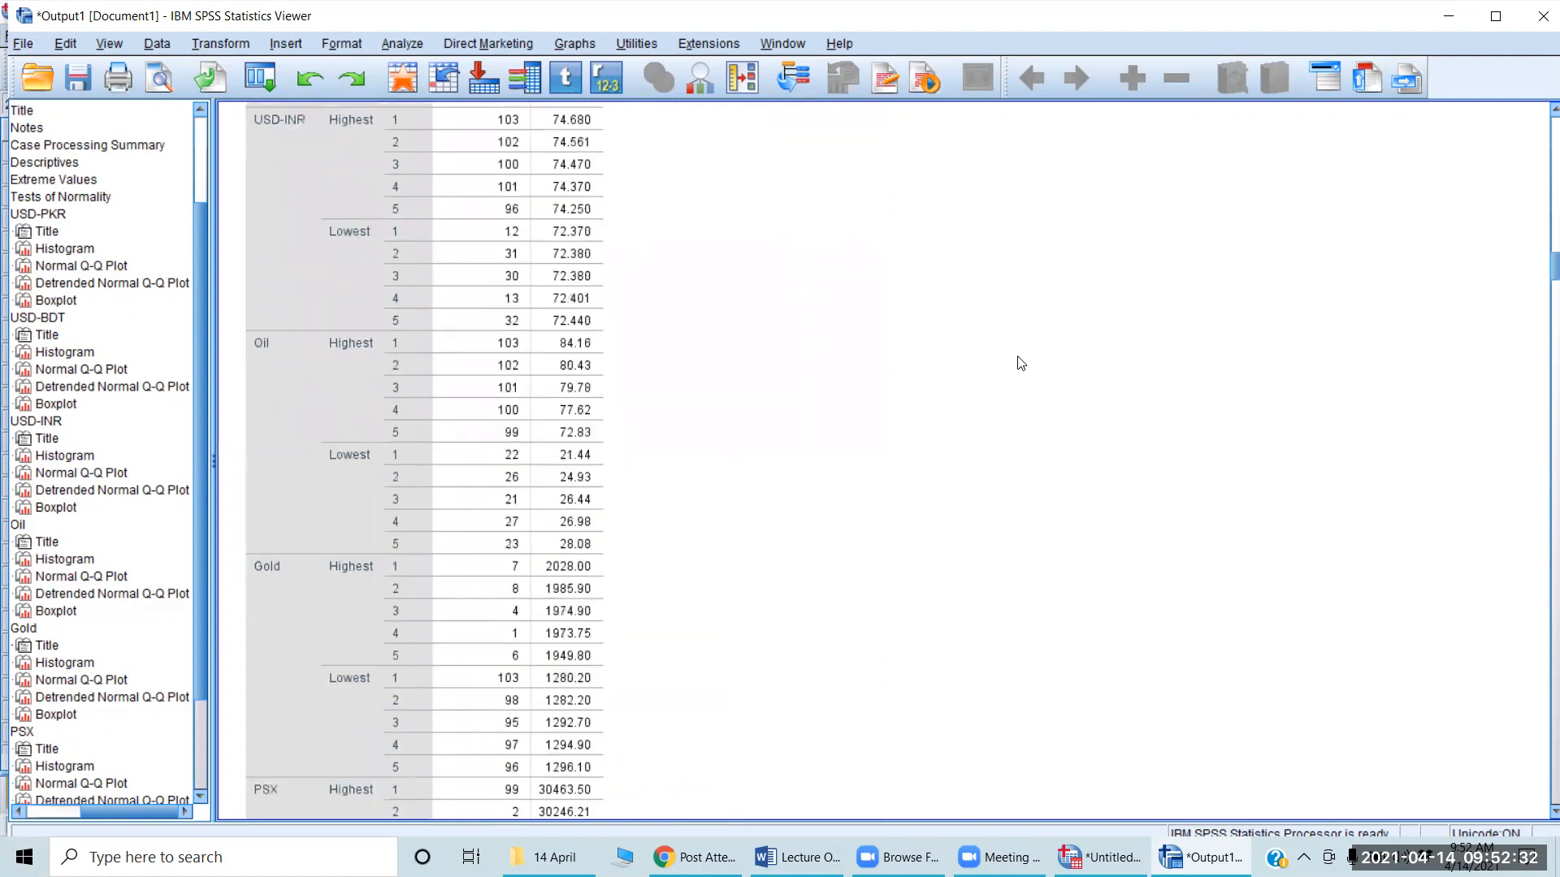
pyautogui.scroll(10, 1022, 363)
pyautogui.click(455, 338)
pyautogui.click(1034, 419)
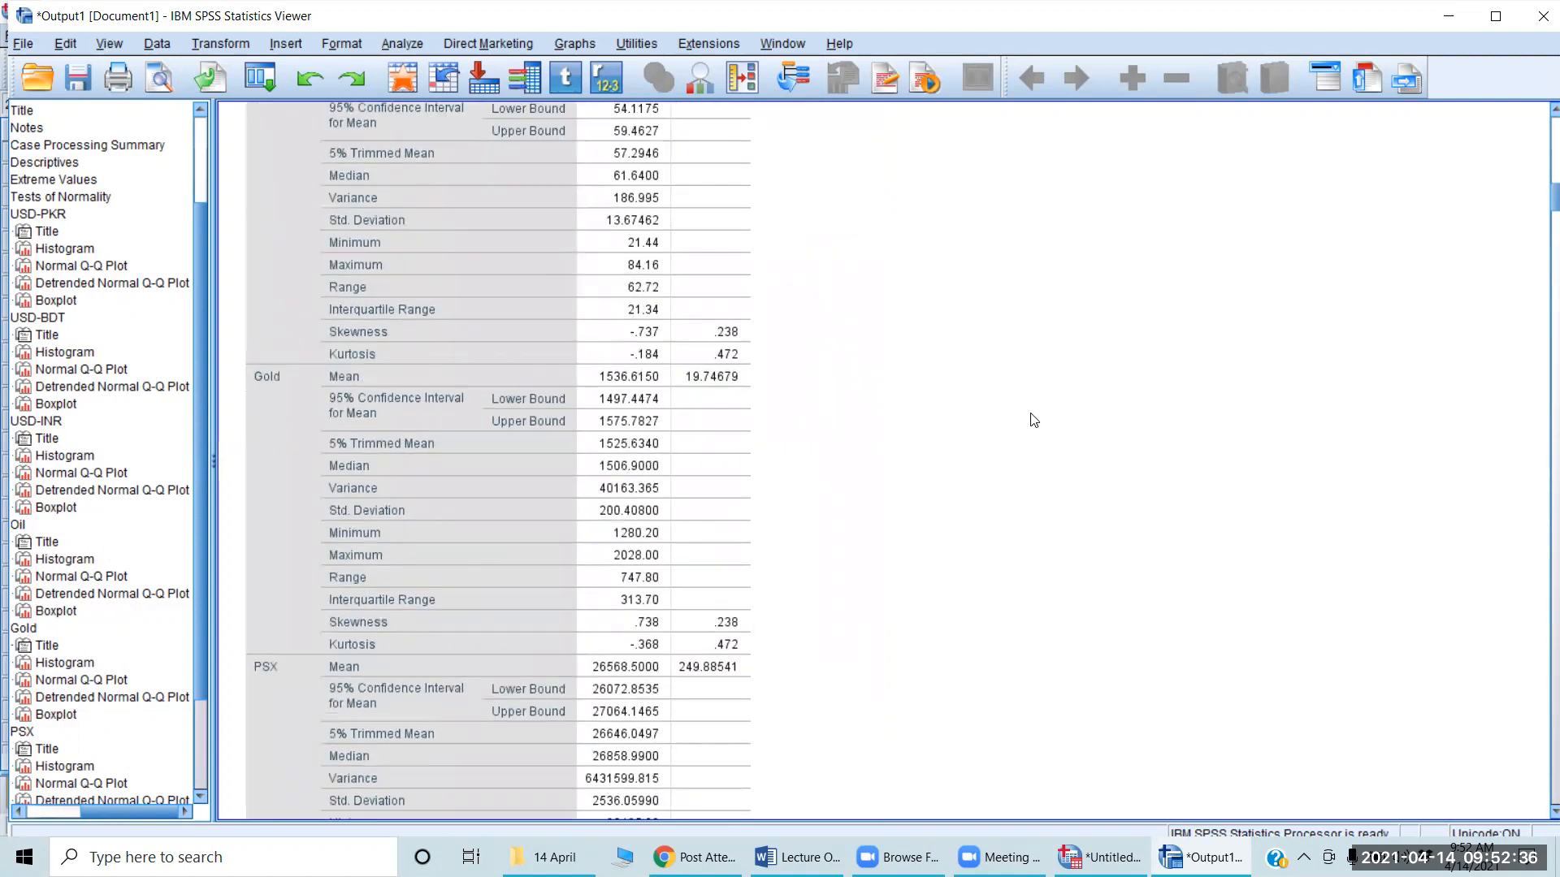
pyautogui.scroll(-20, 1034, 419)
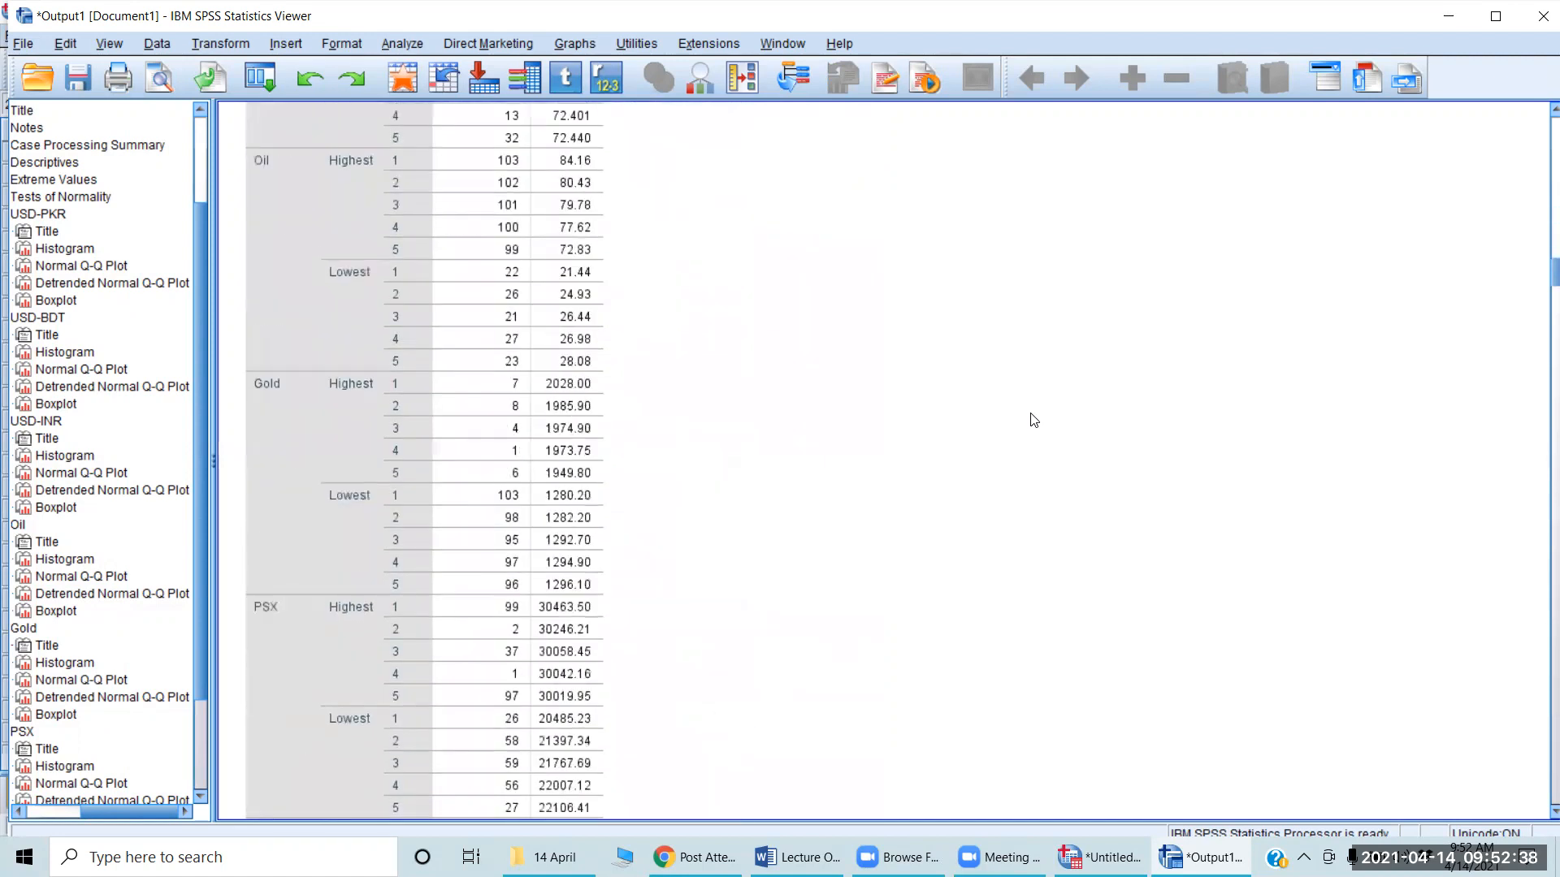
pyautogui.scroll(-20, 1033, 419)
pyautogui.scroll(10, 1034, 420)
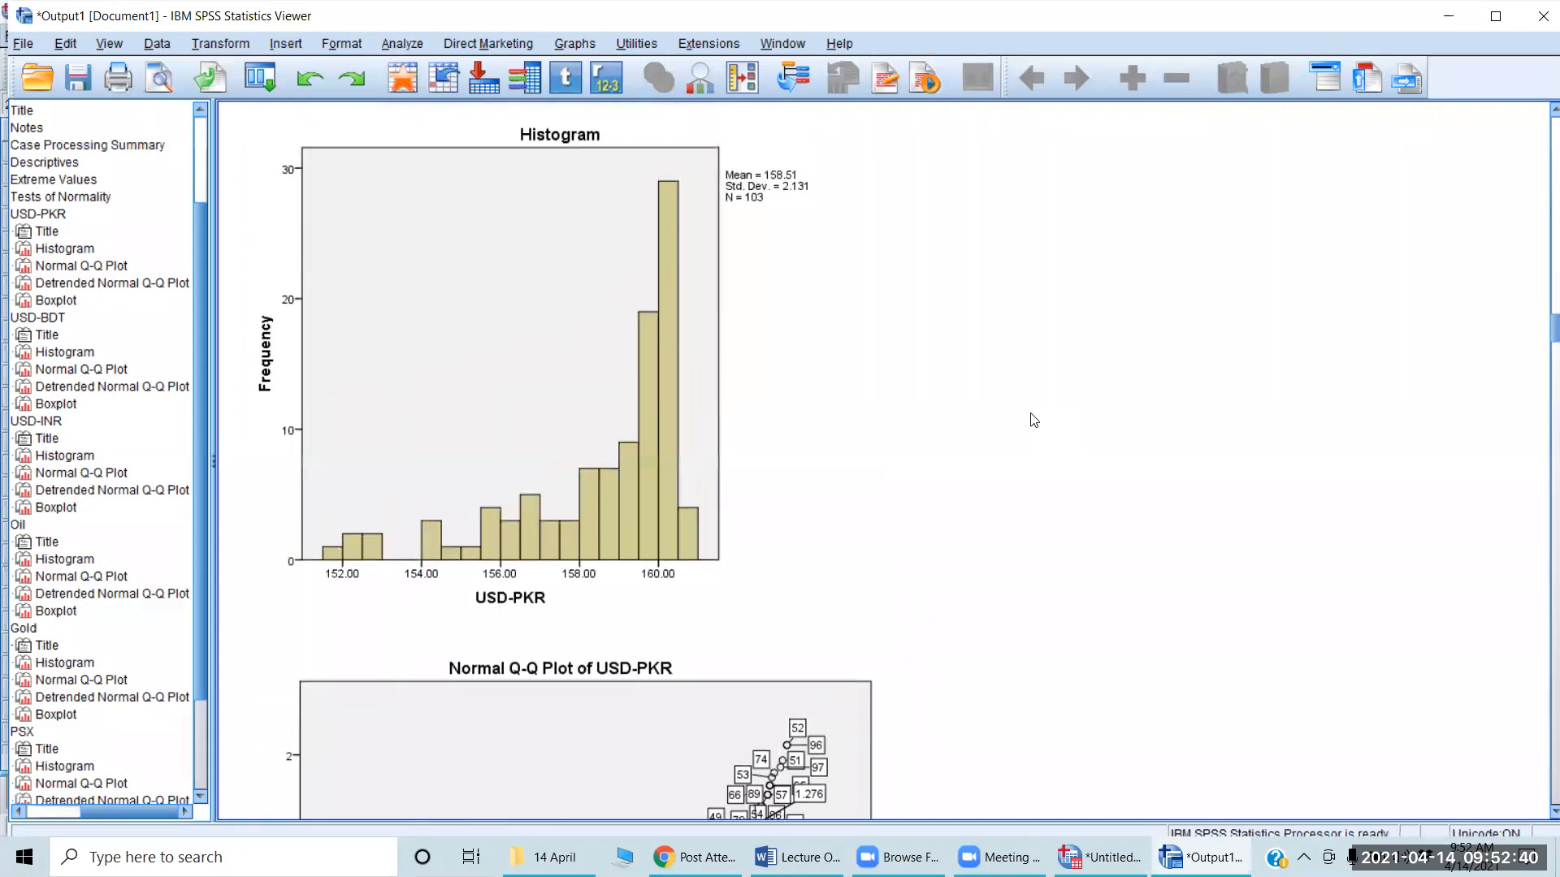
# Examine the USD-PKR histogram, Q-Q plots and boxplot outliers, along with the USD-BDT histogram.
pyautogui.click(602, 412)
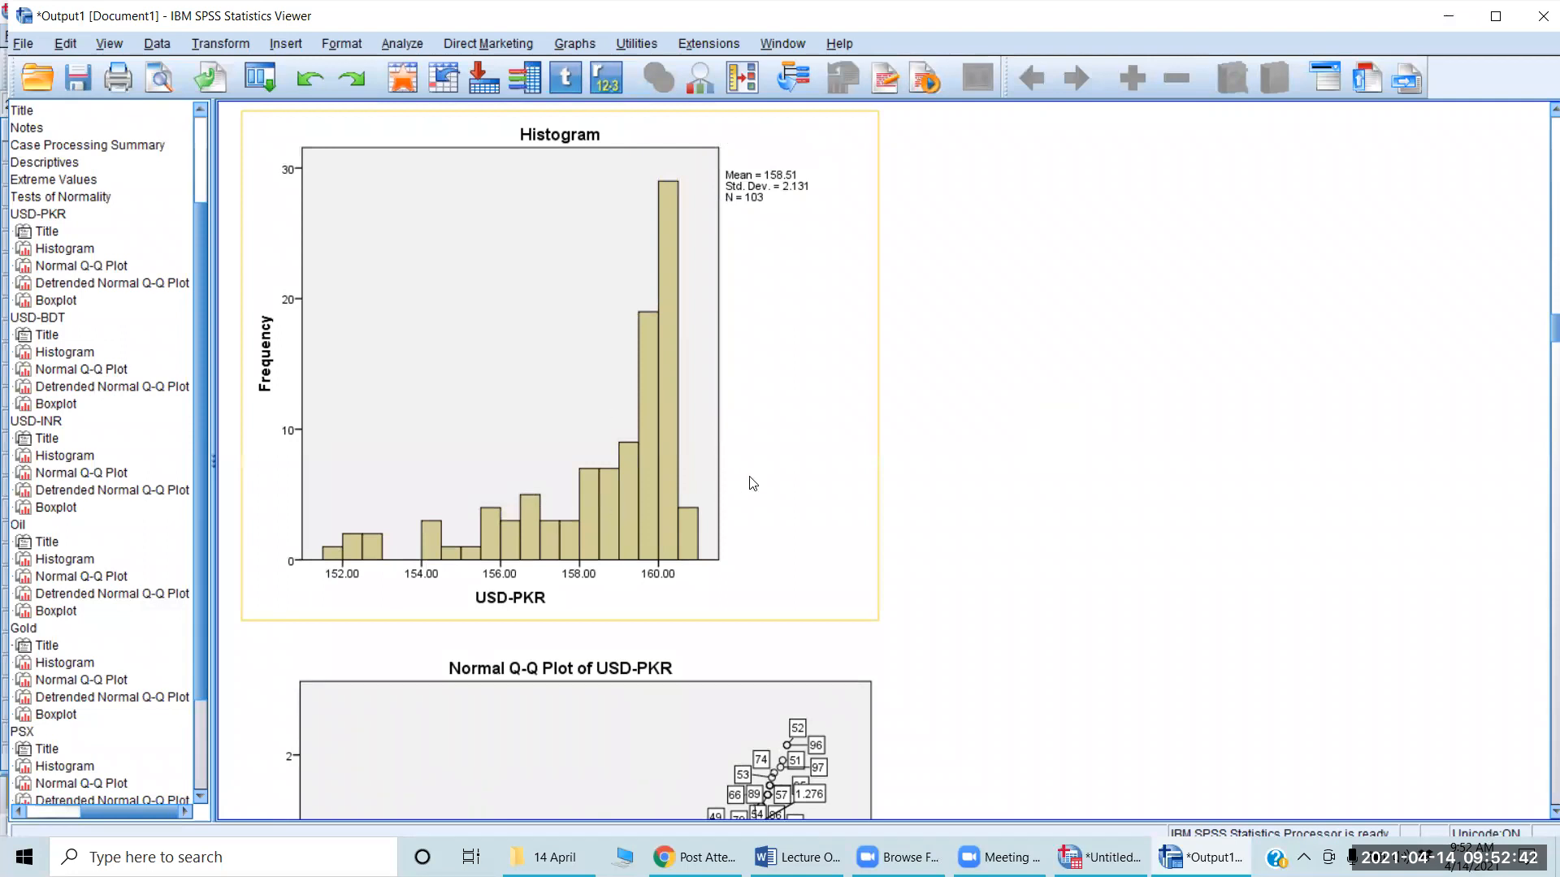
pyautogui.click(998, 402)
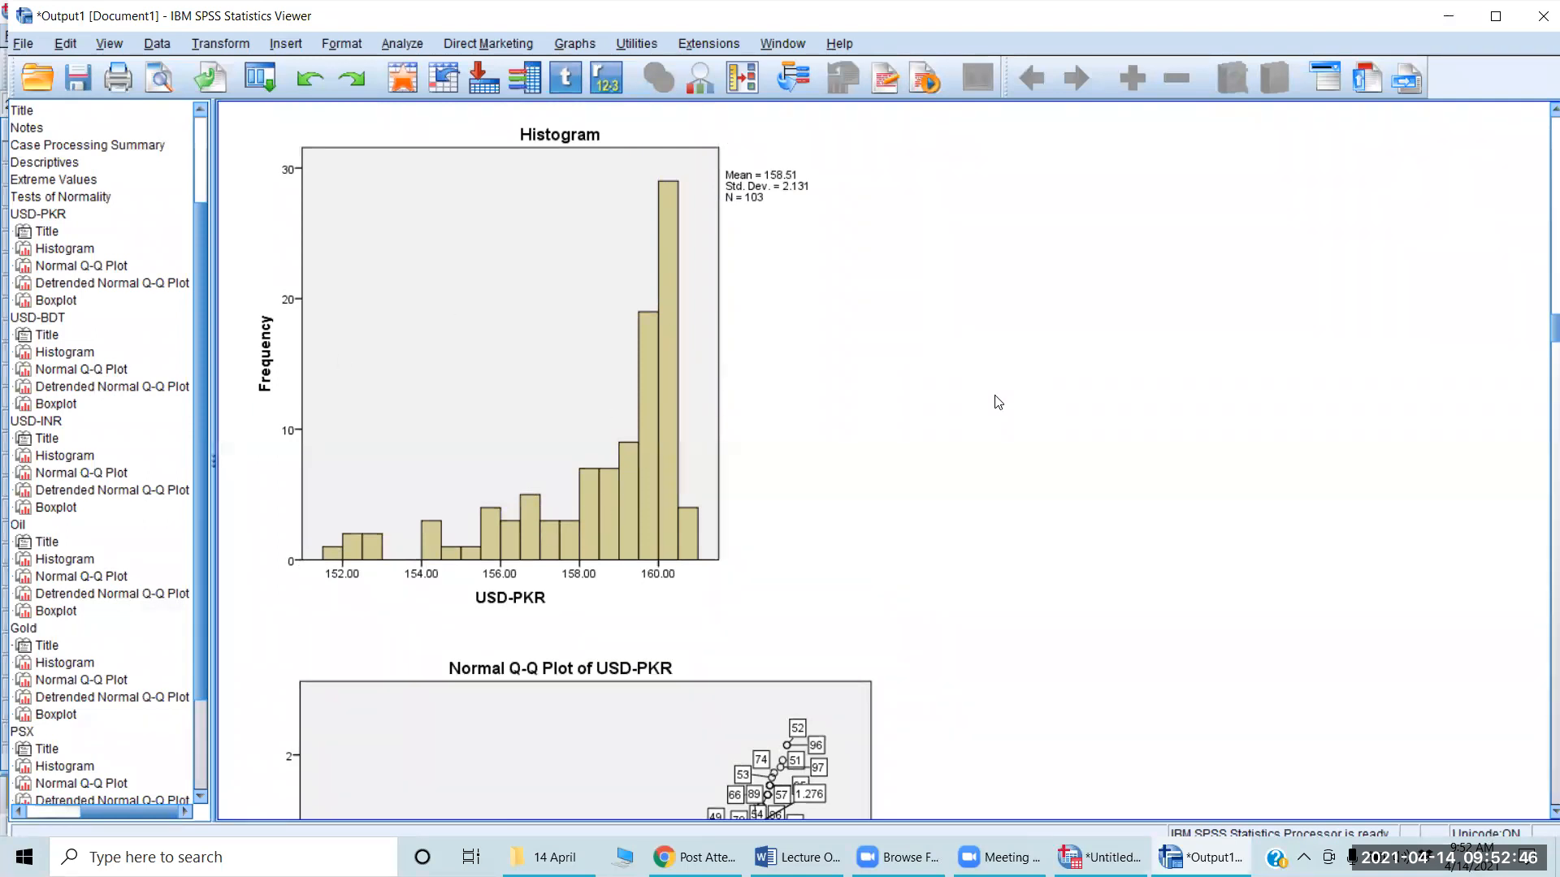
pyautogui.click(729, 460)
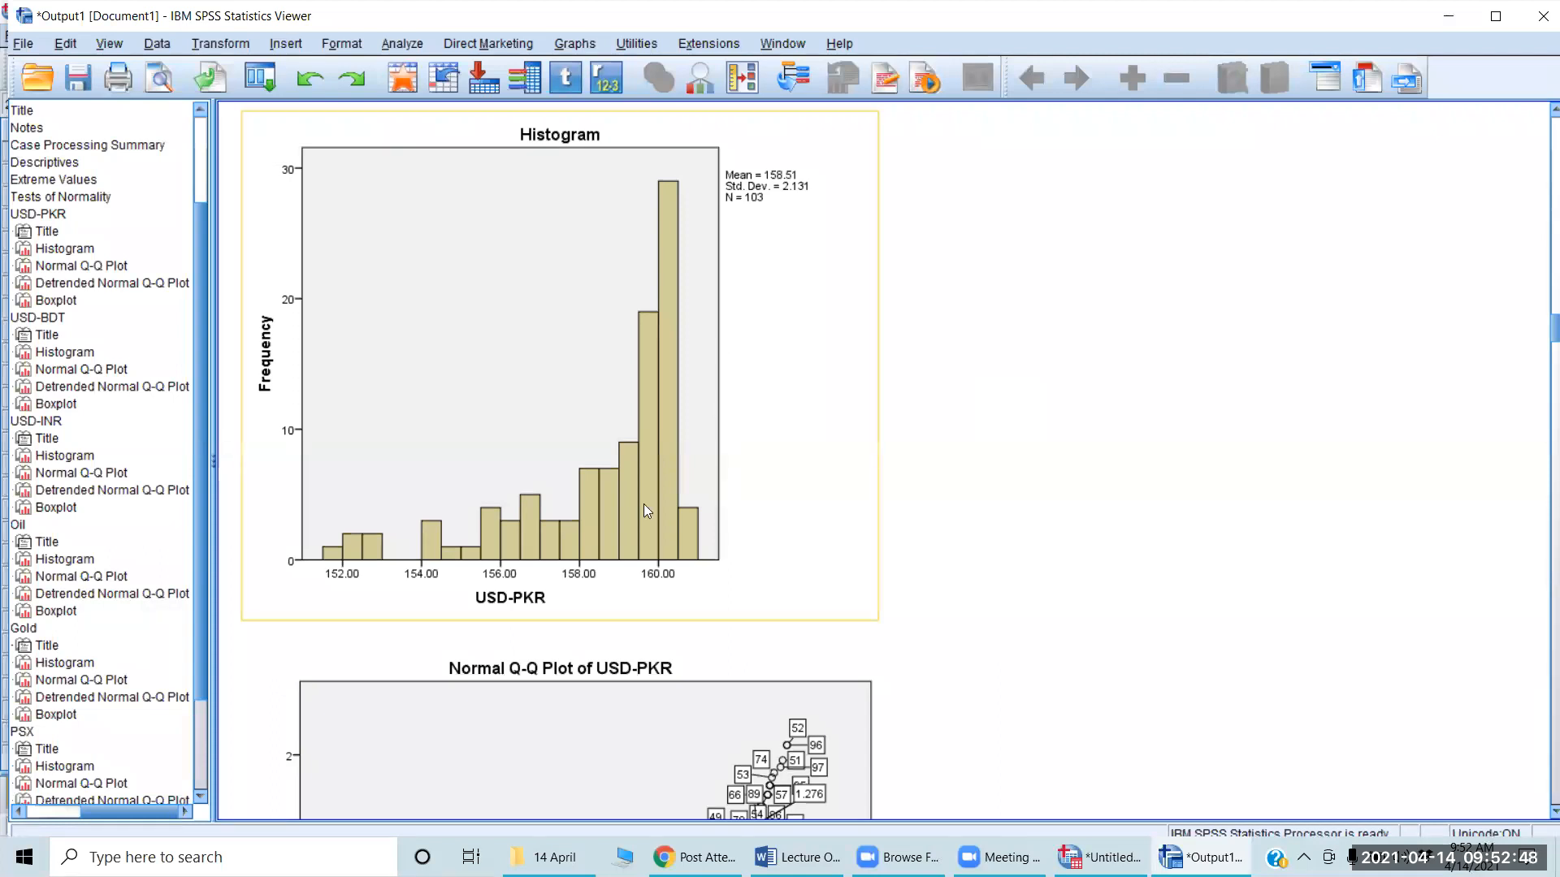
pyautogui.click(1143, 433)
pyautogui.scroll(-10, 1143, 433)
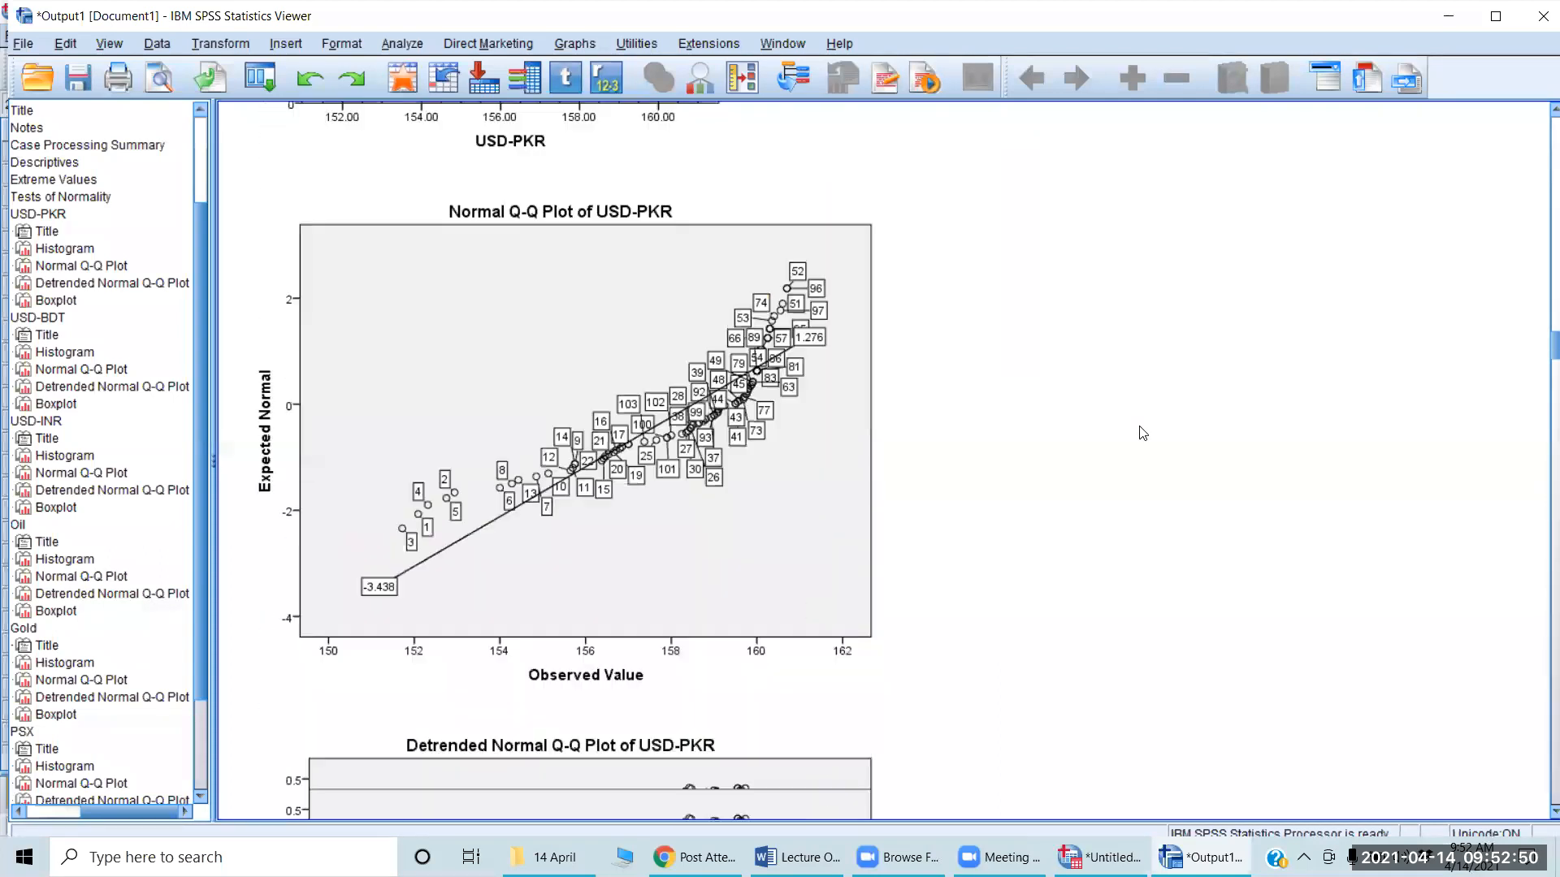
pyautogui.scroll(-7, 1143, 433)
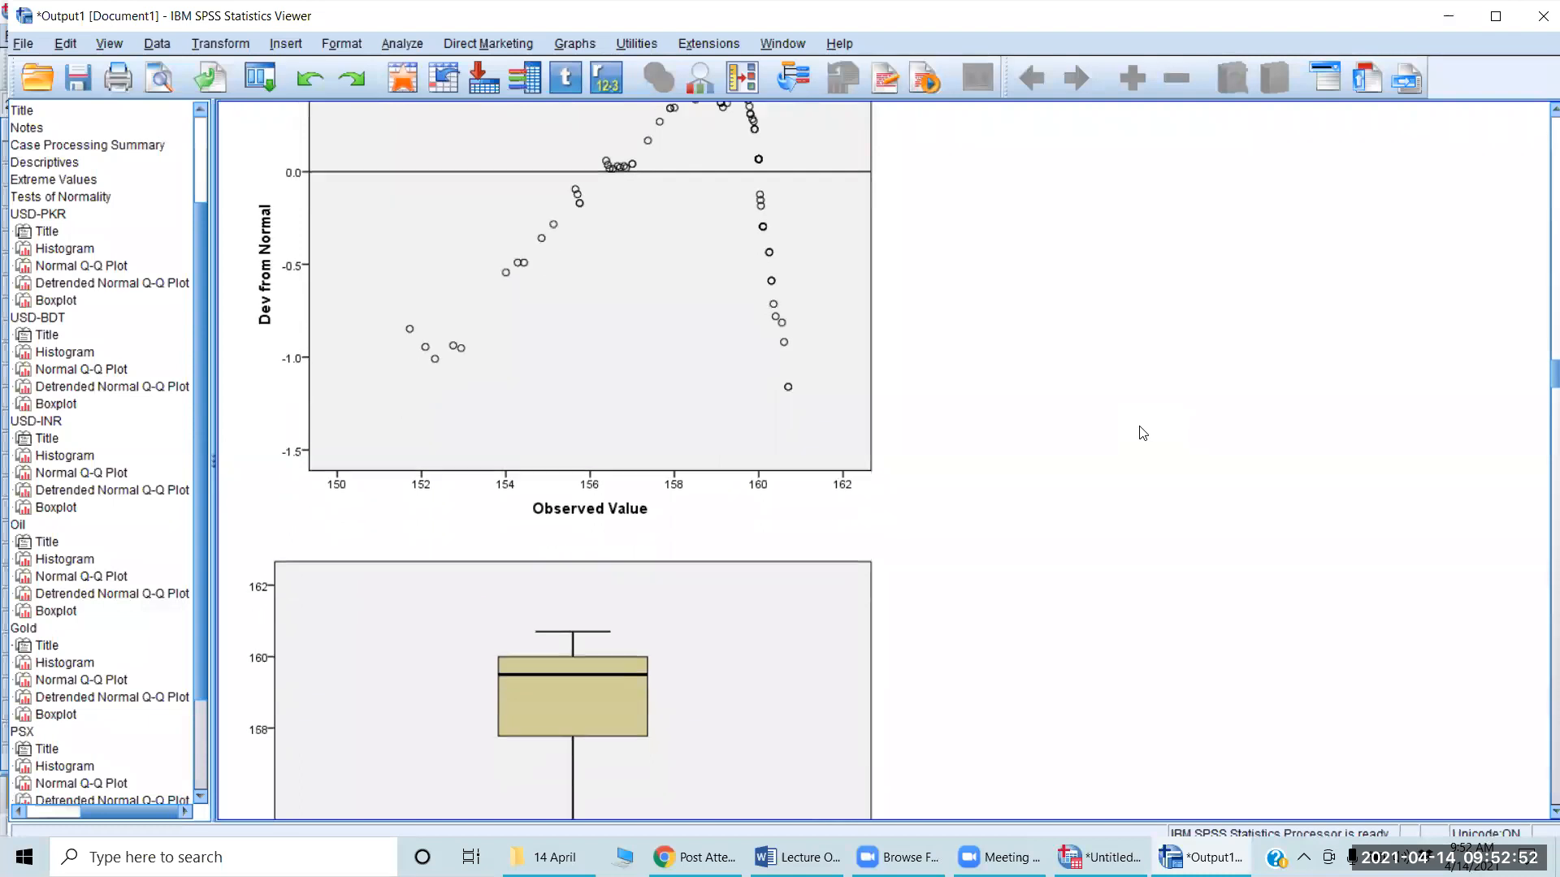
pyautogui.click(531, 593)
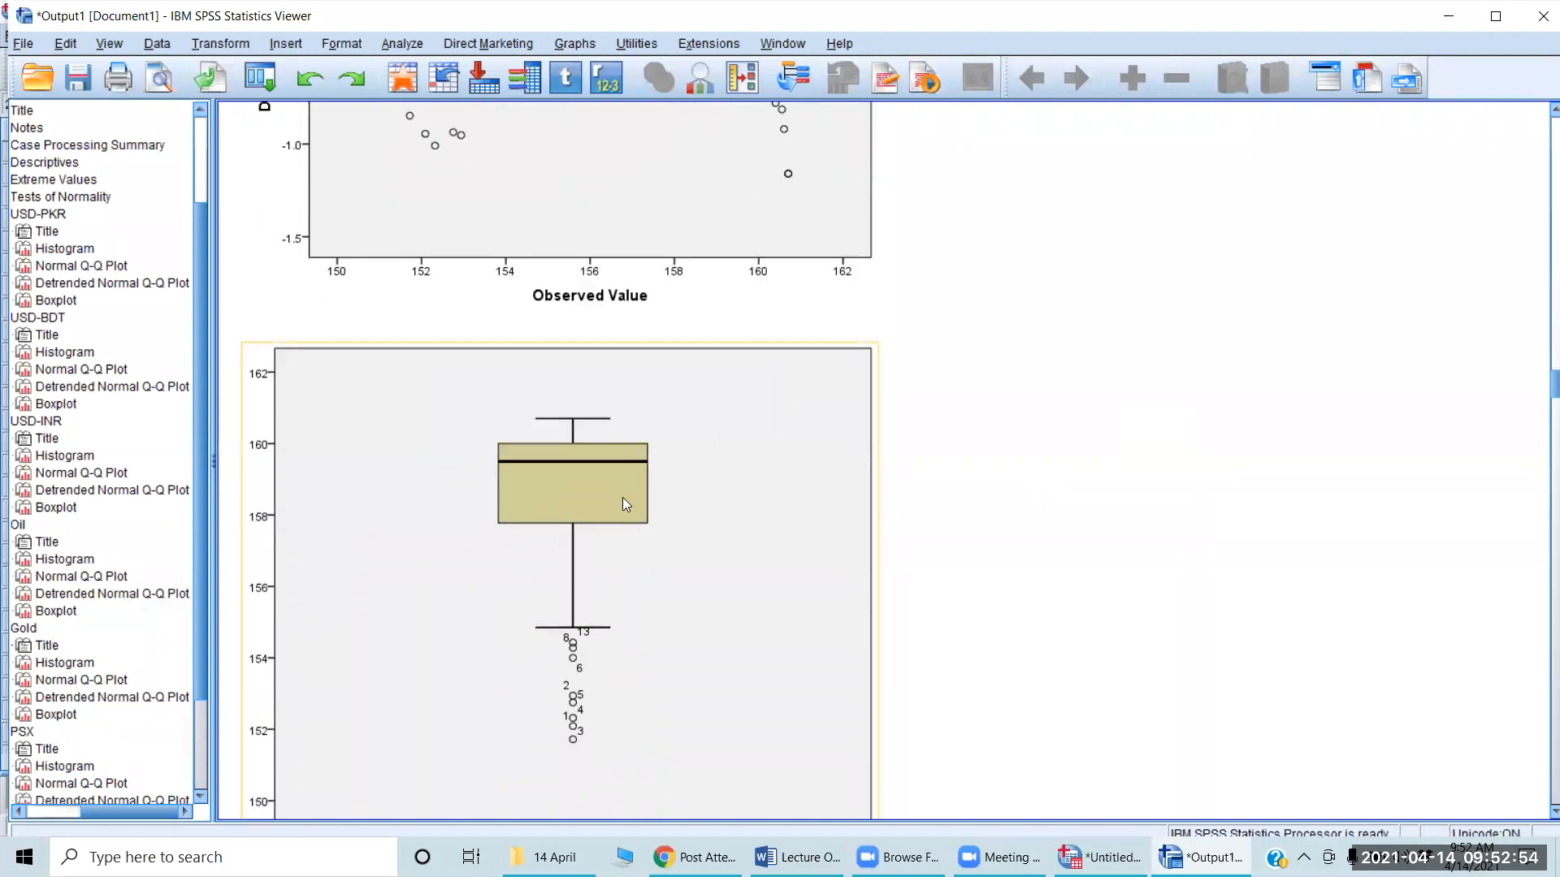
pyautogui.scroll(-3, 763, 555)
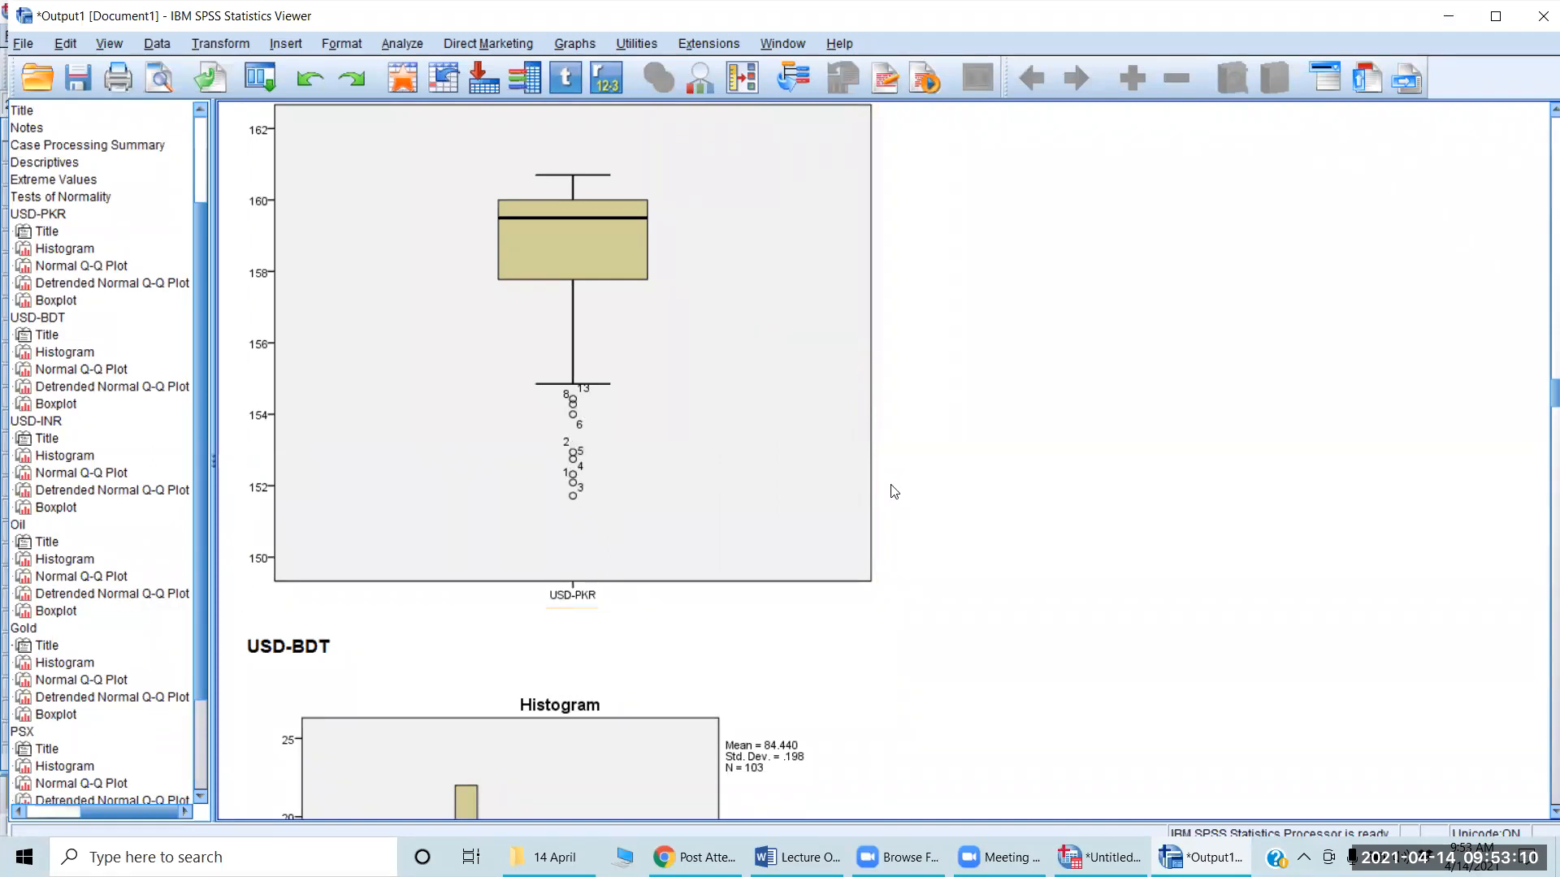
pyautogui.scroll(-3, 894, 492)
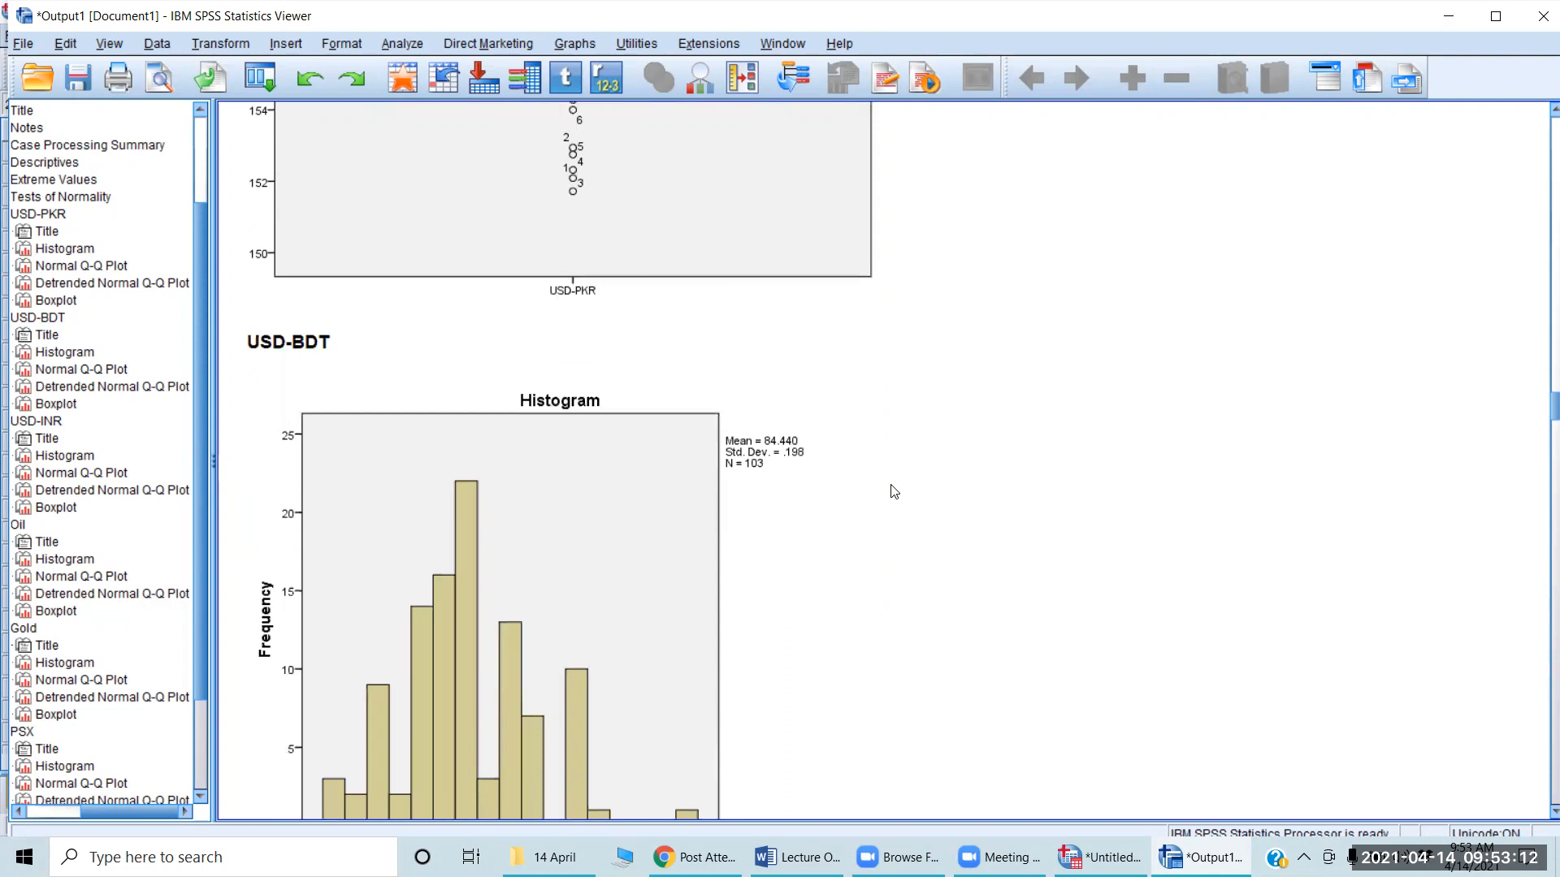
pyautogui.scroll(-2, 894, 492)
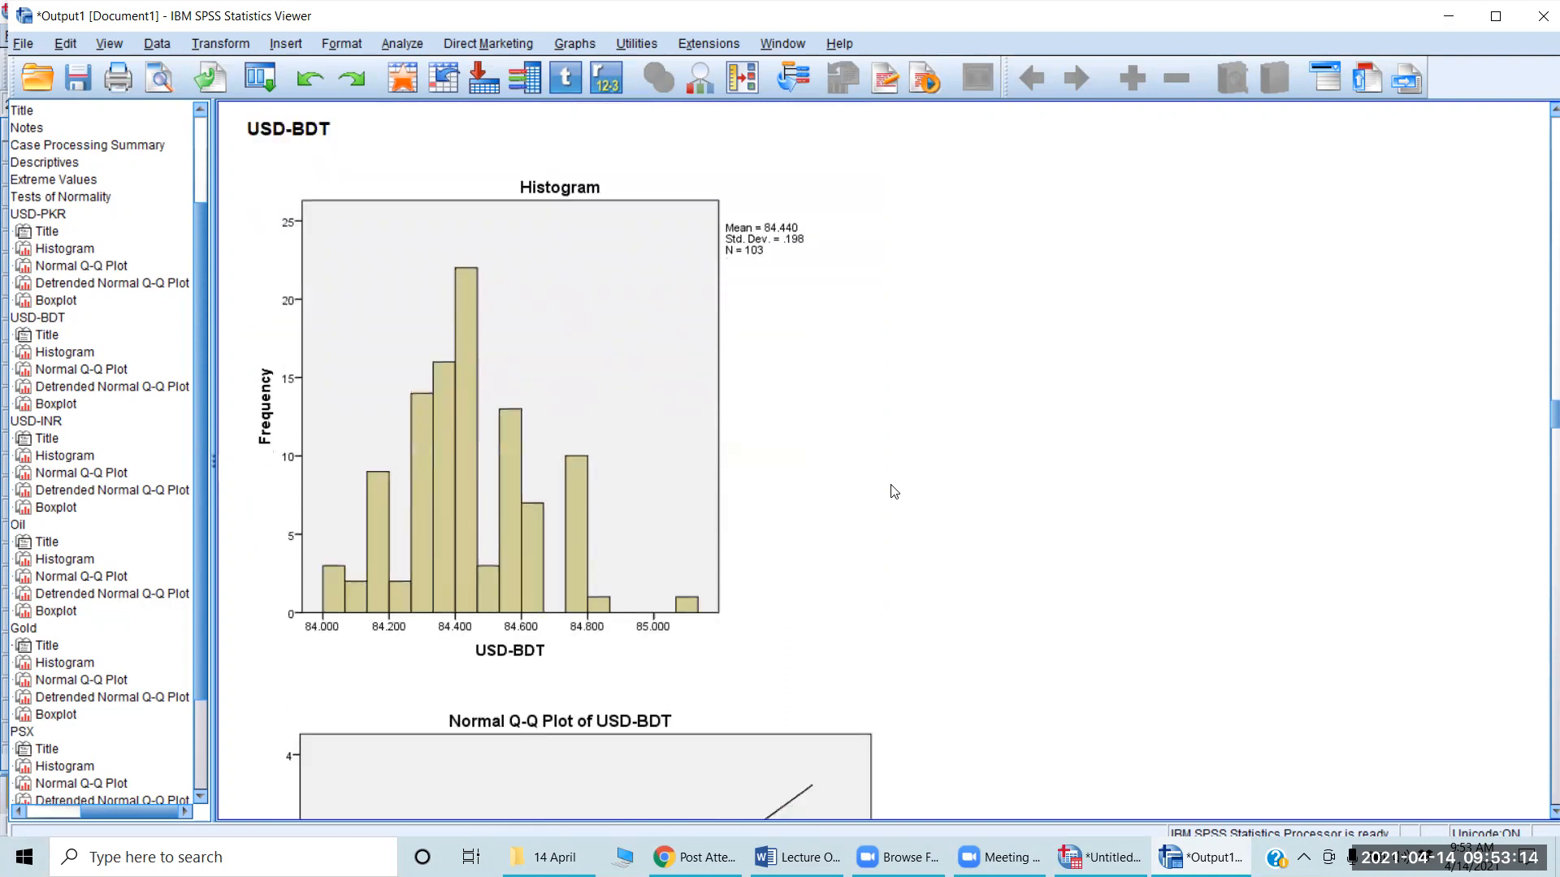
pyautogui.scroll(6, 894, 492)
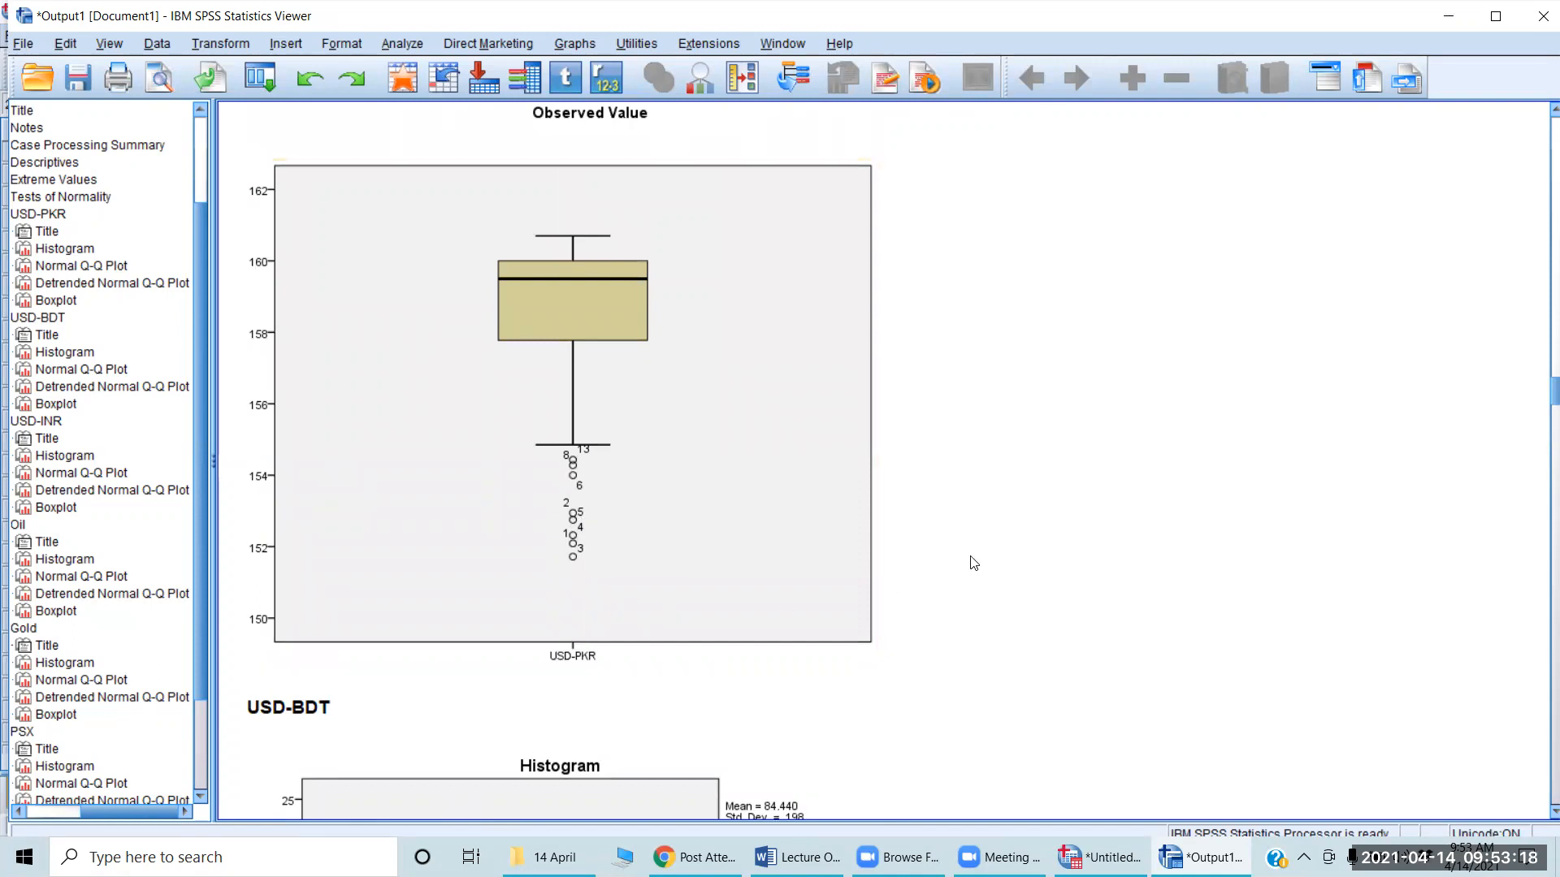
pyautogui.scroll(-1, 974, 563)
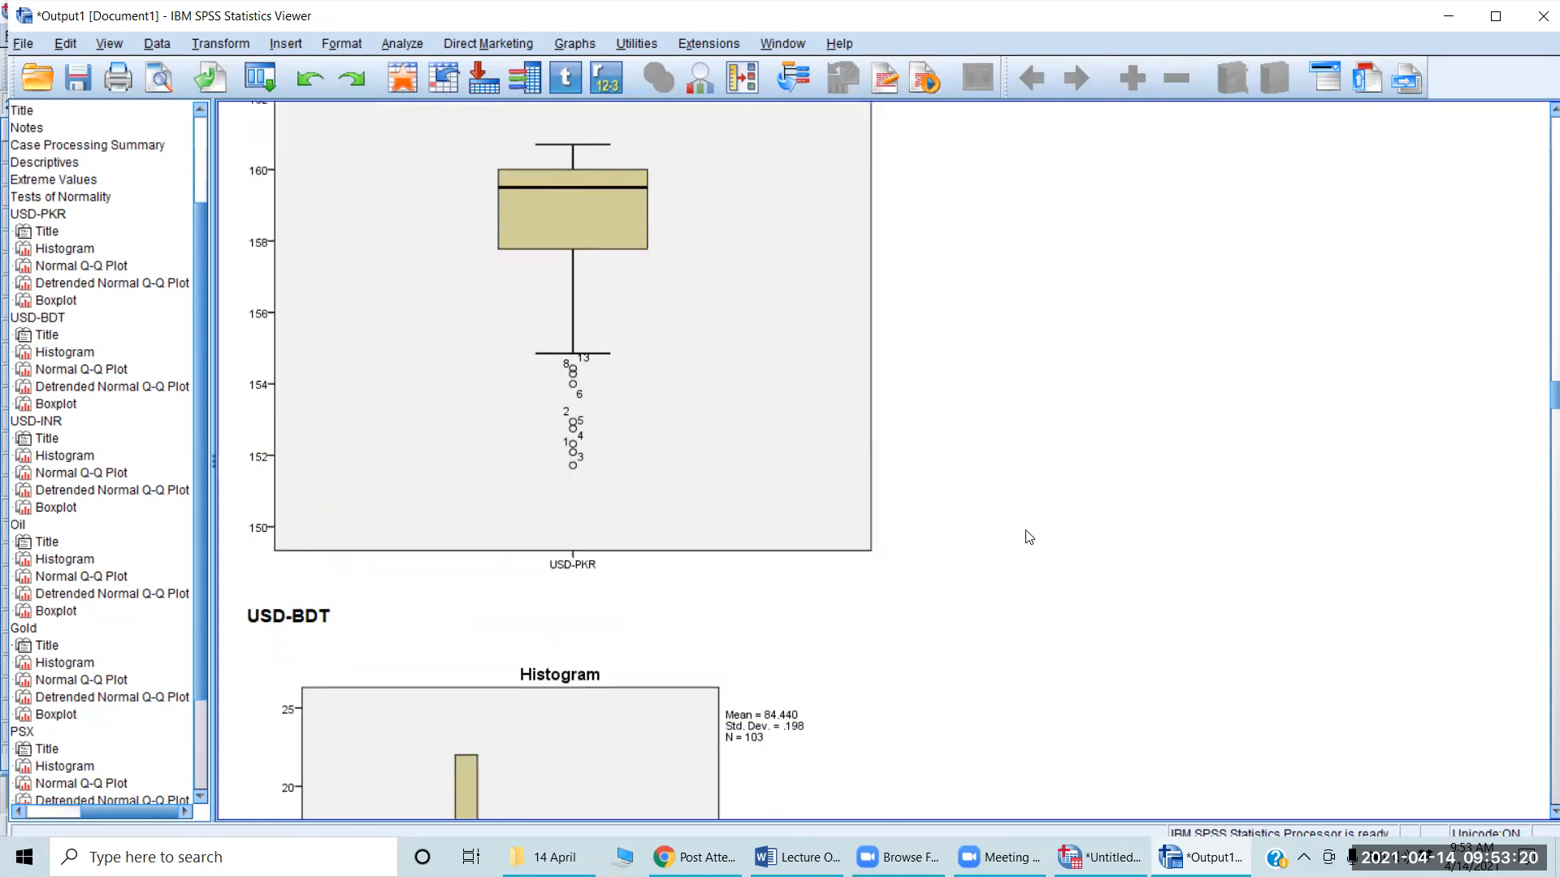
# Show data labels on the points of the Normal Q-Q Plot of USD-BDT and close the Chart Editor.
pyautogui.scroll(-10, 1027, 533)
pyautogui.scroll(-3, 1028, 536)
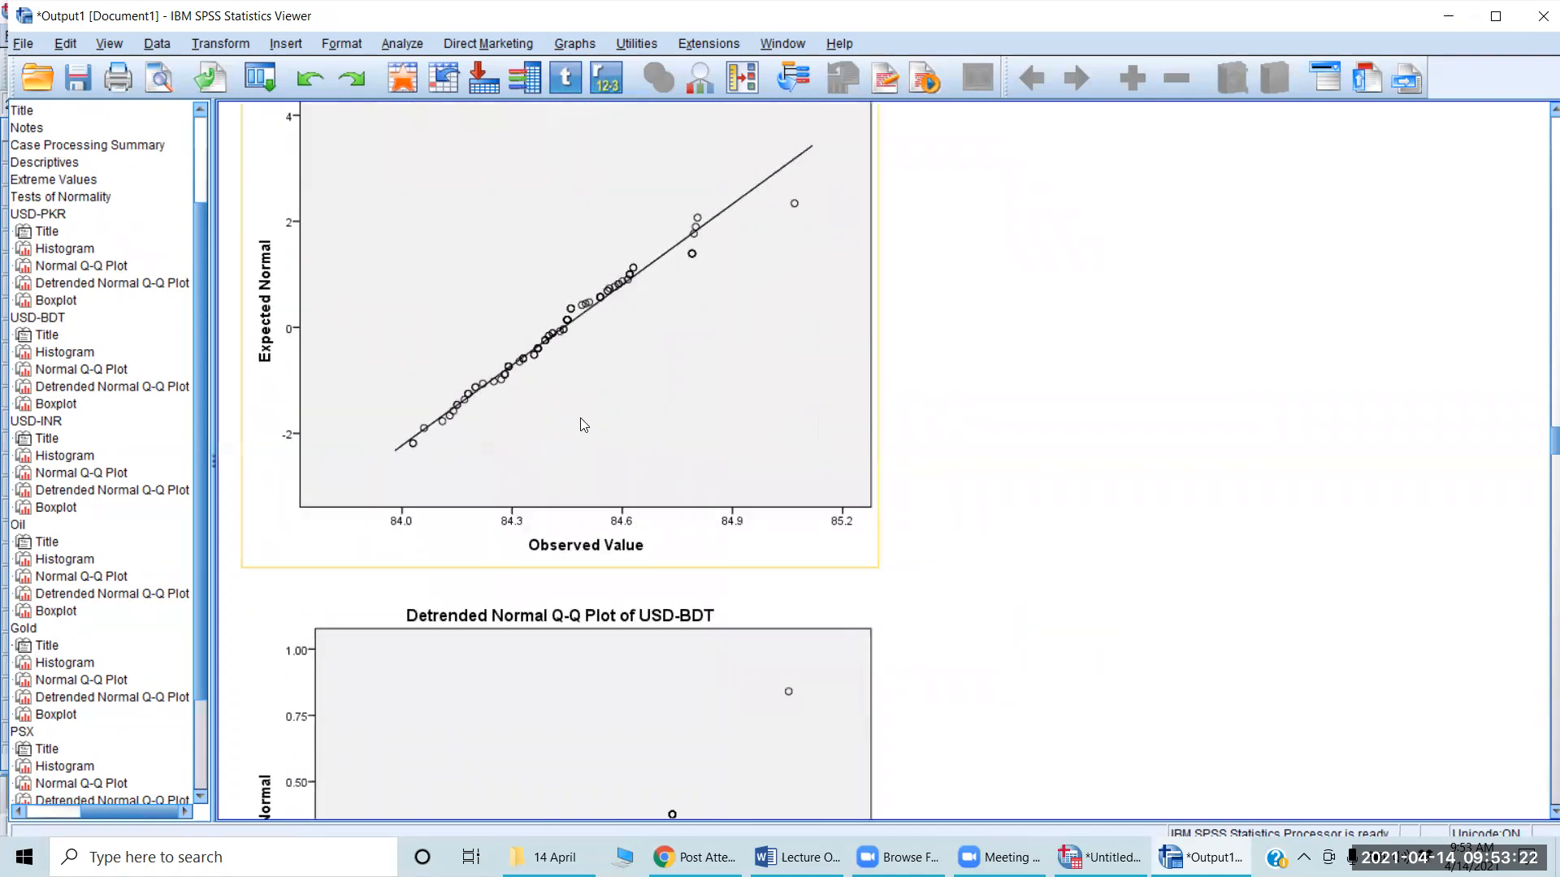
pyautogui.click(586, 336)
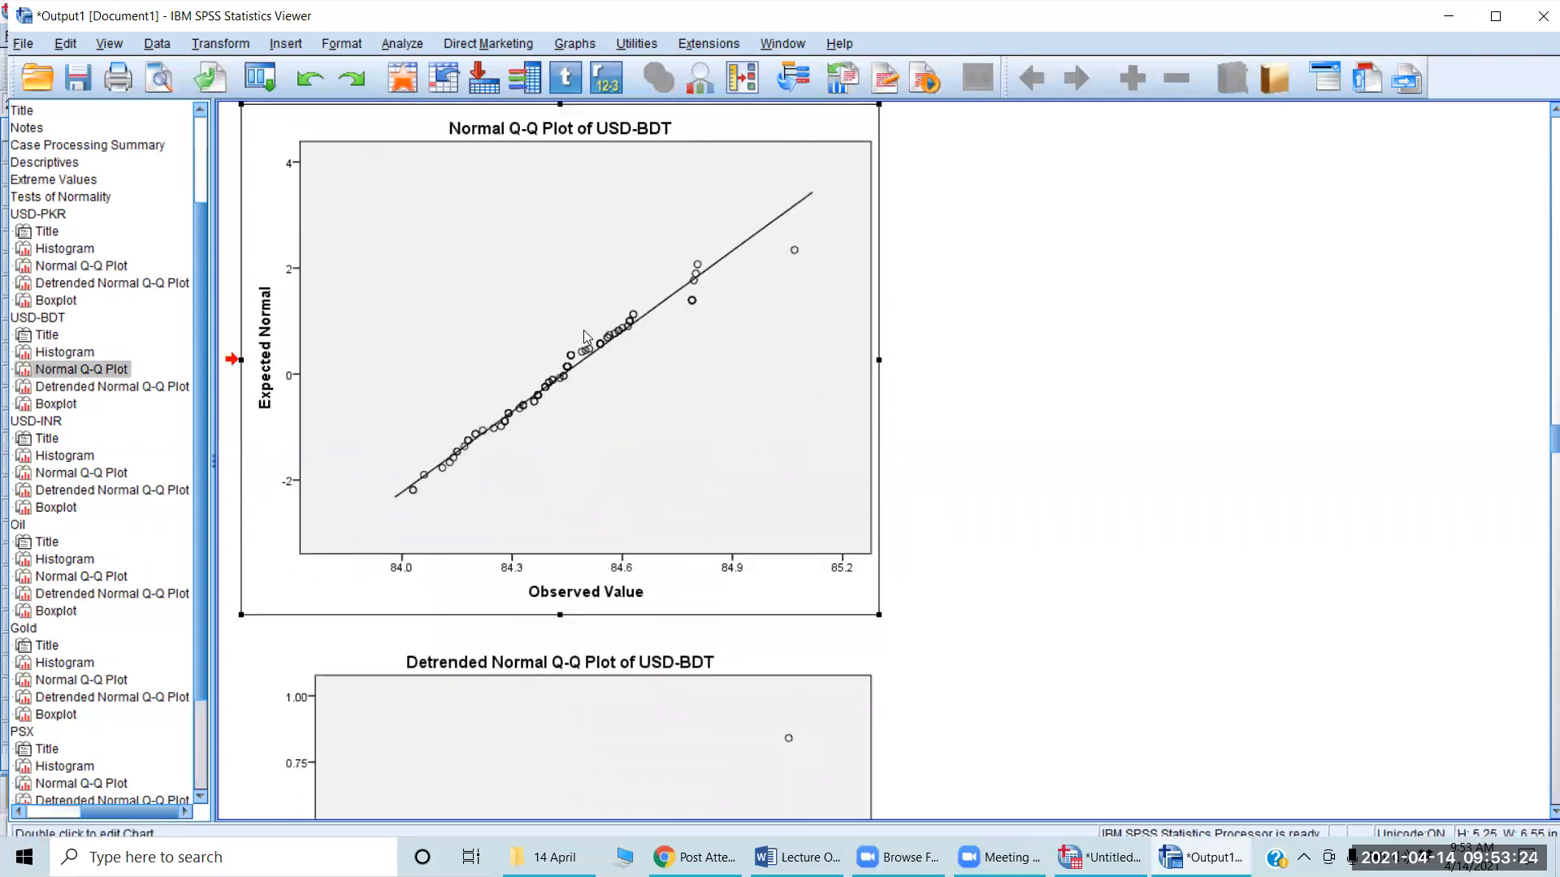
pyautogui.doubleClick(584, 329)
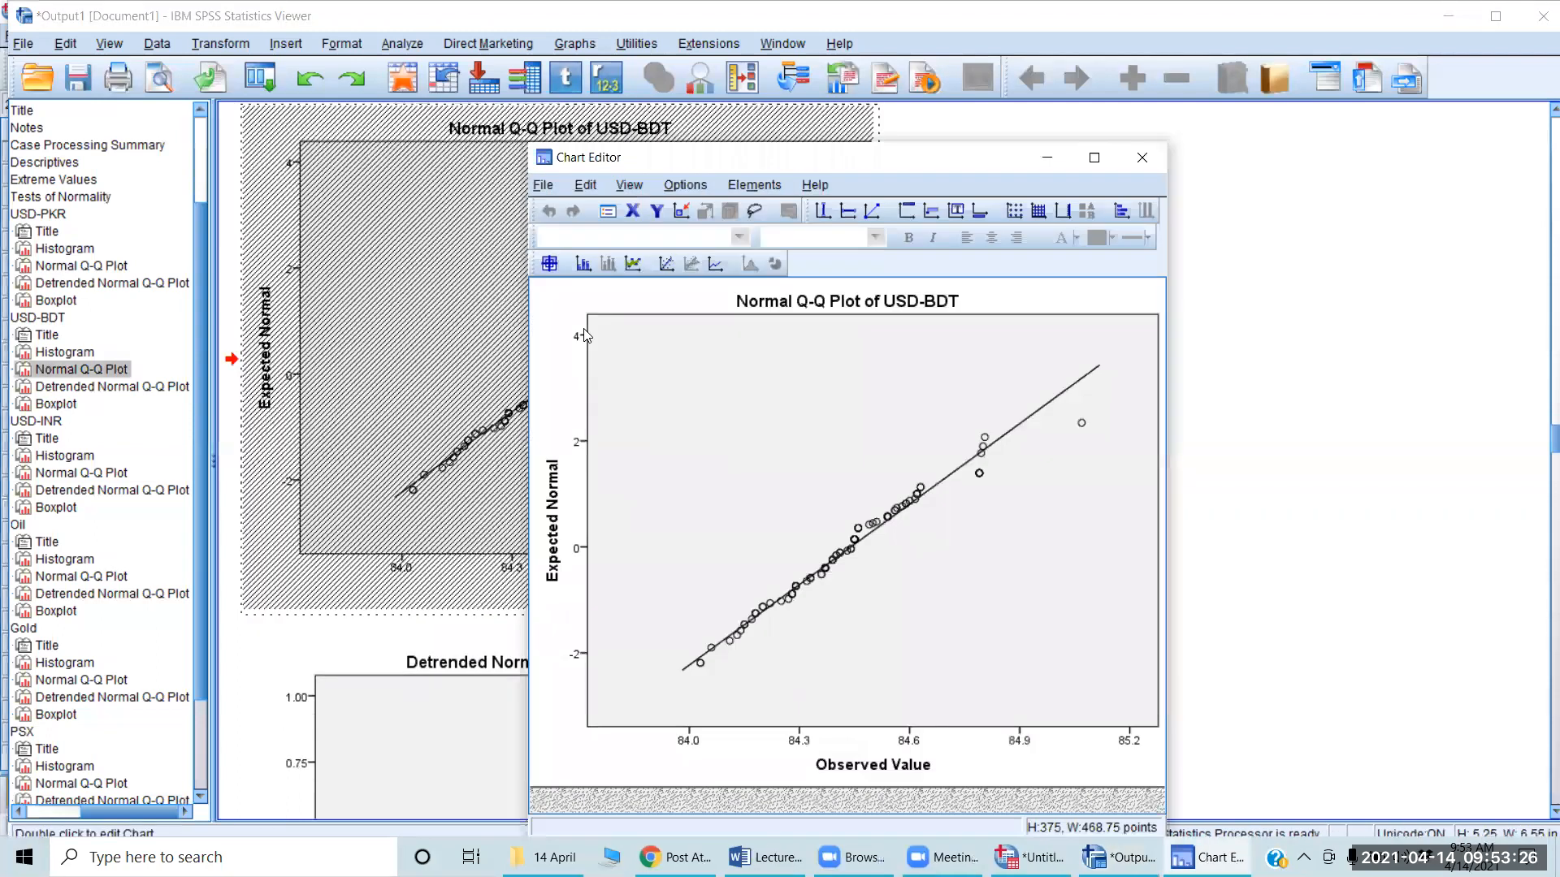
pyautogui.click(745, 188)
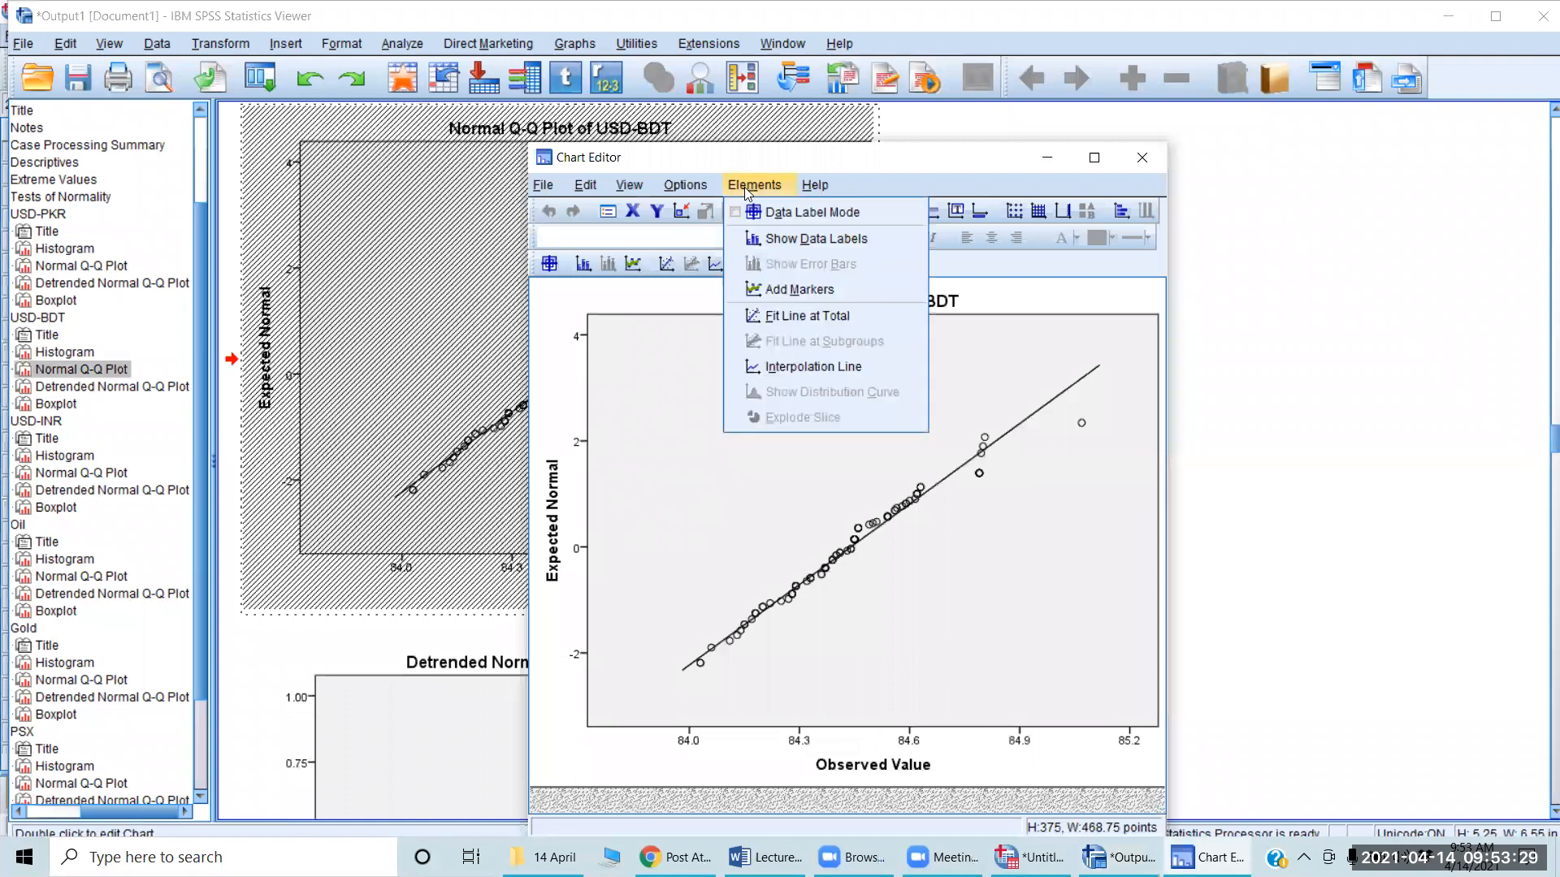
pyautogui.click(799, 238)
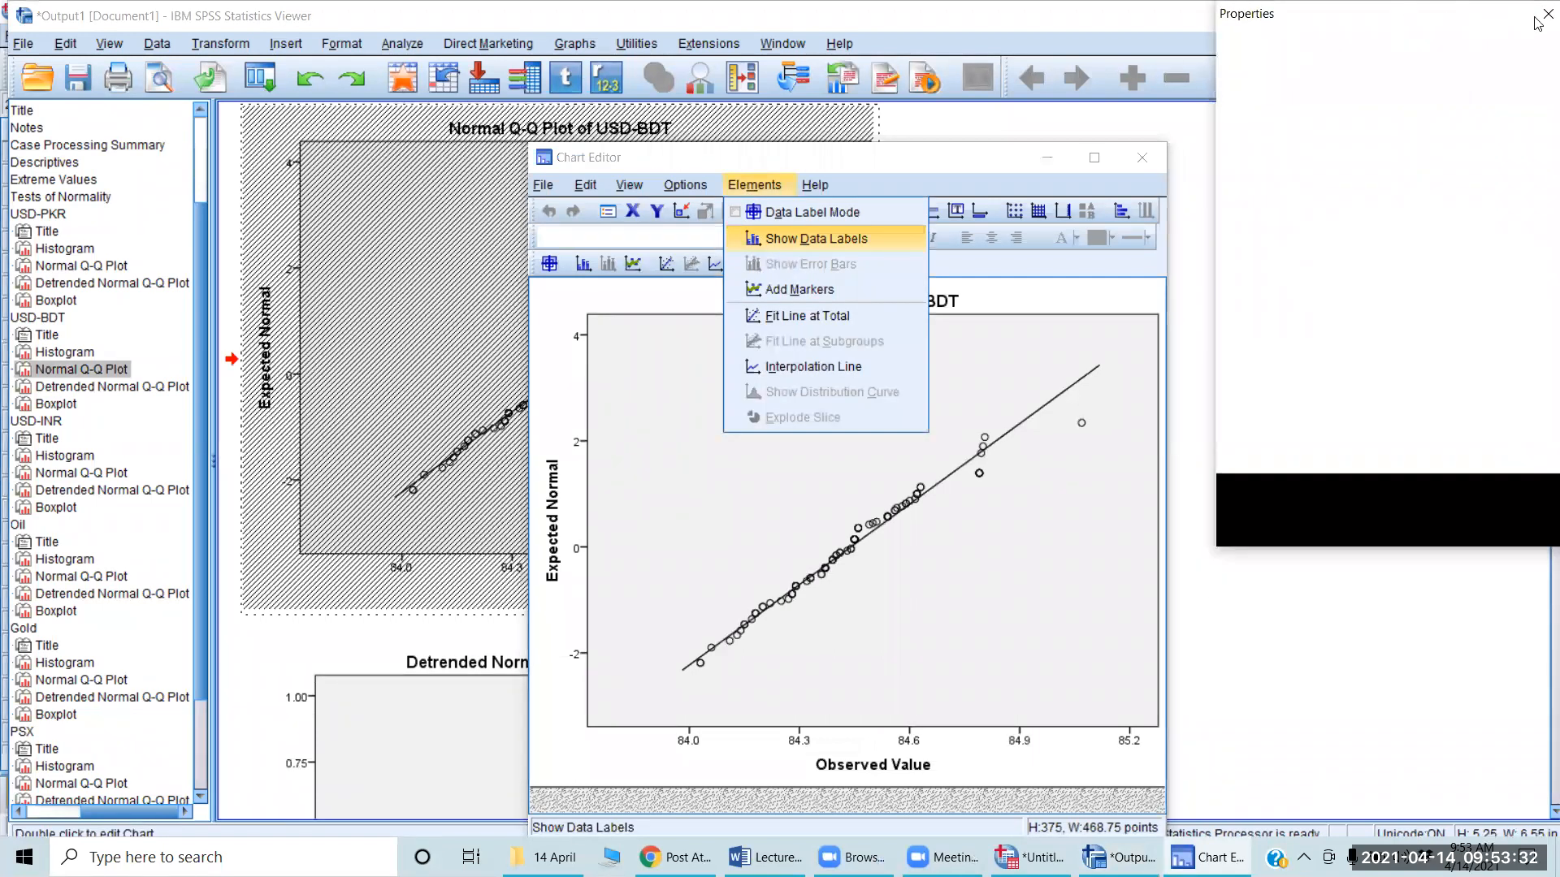
pyautogui.click(1546, 14)
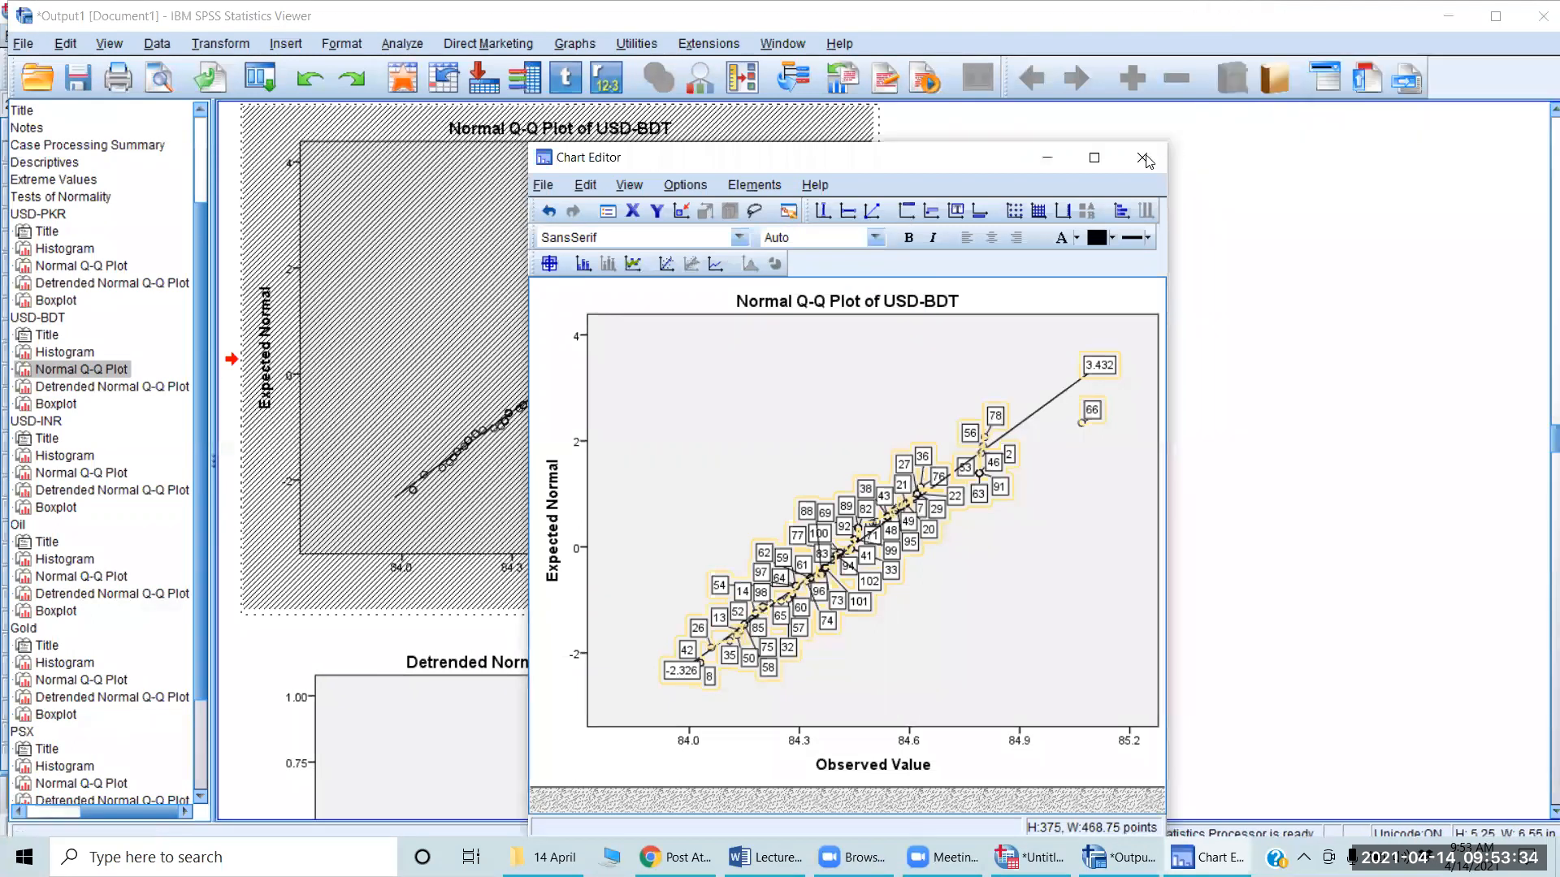
pyautogui.click(1142, 157)
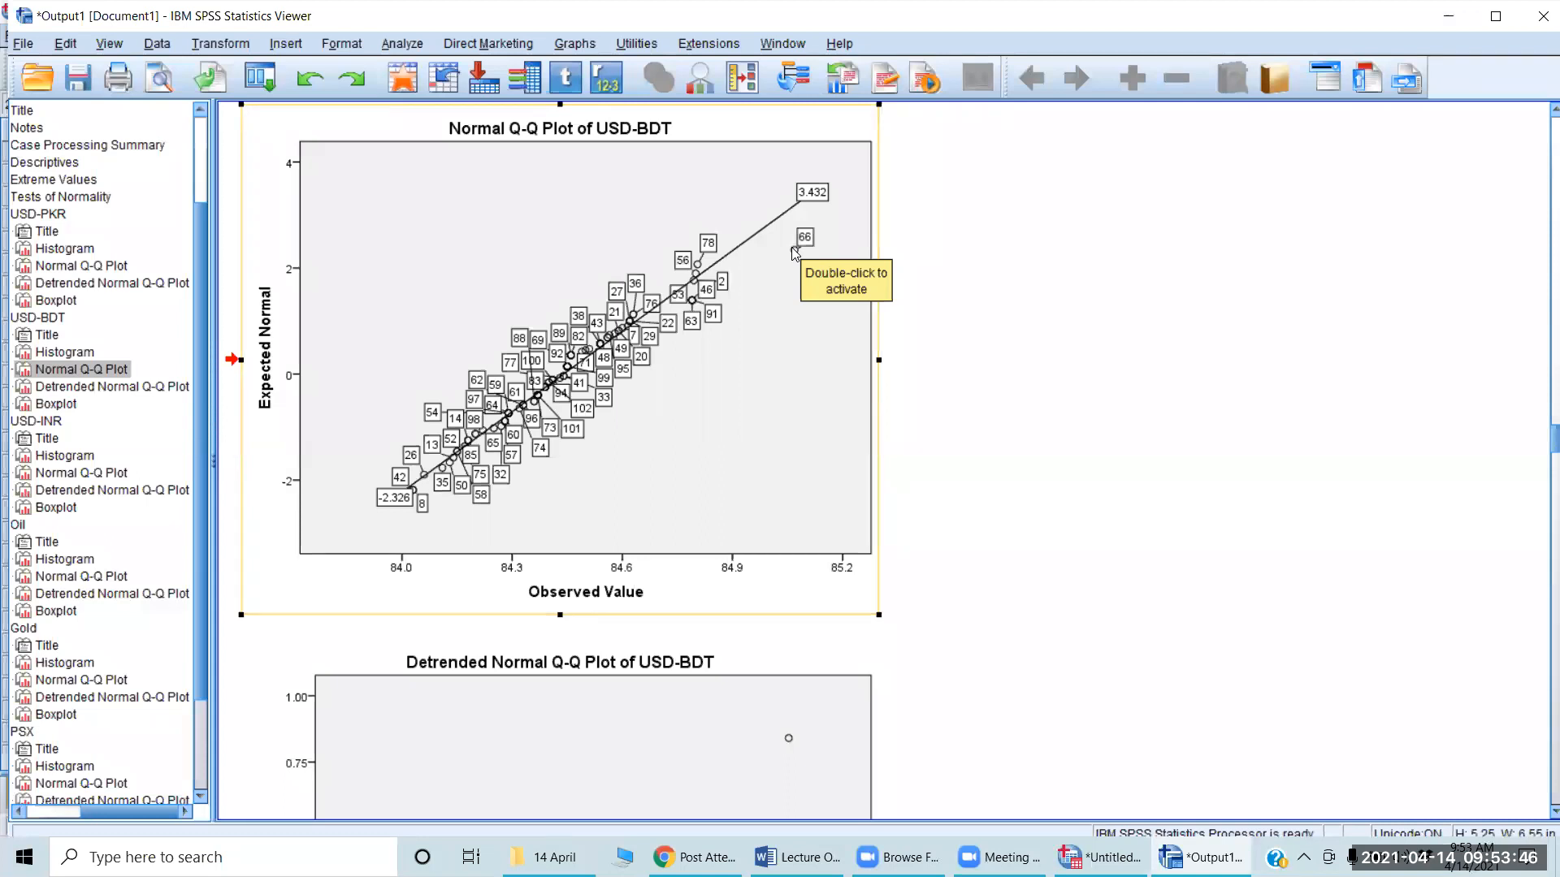
# Switch to the Data Editor, go to case number 66 in the dataset, and close the Go To dialog.
pyautogui.hotkey('alt', 'Tab')
pyautogui.hotkey('alt', 'Tab')
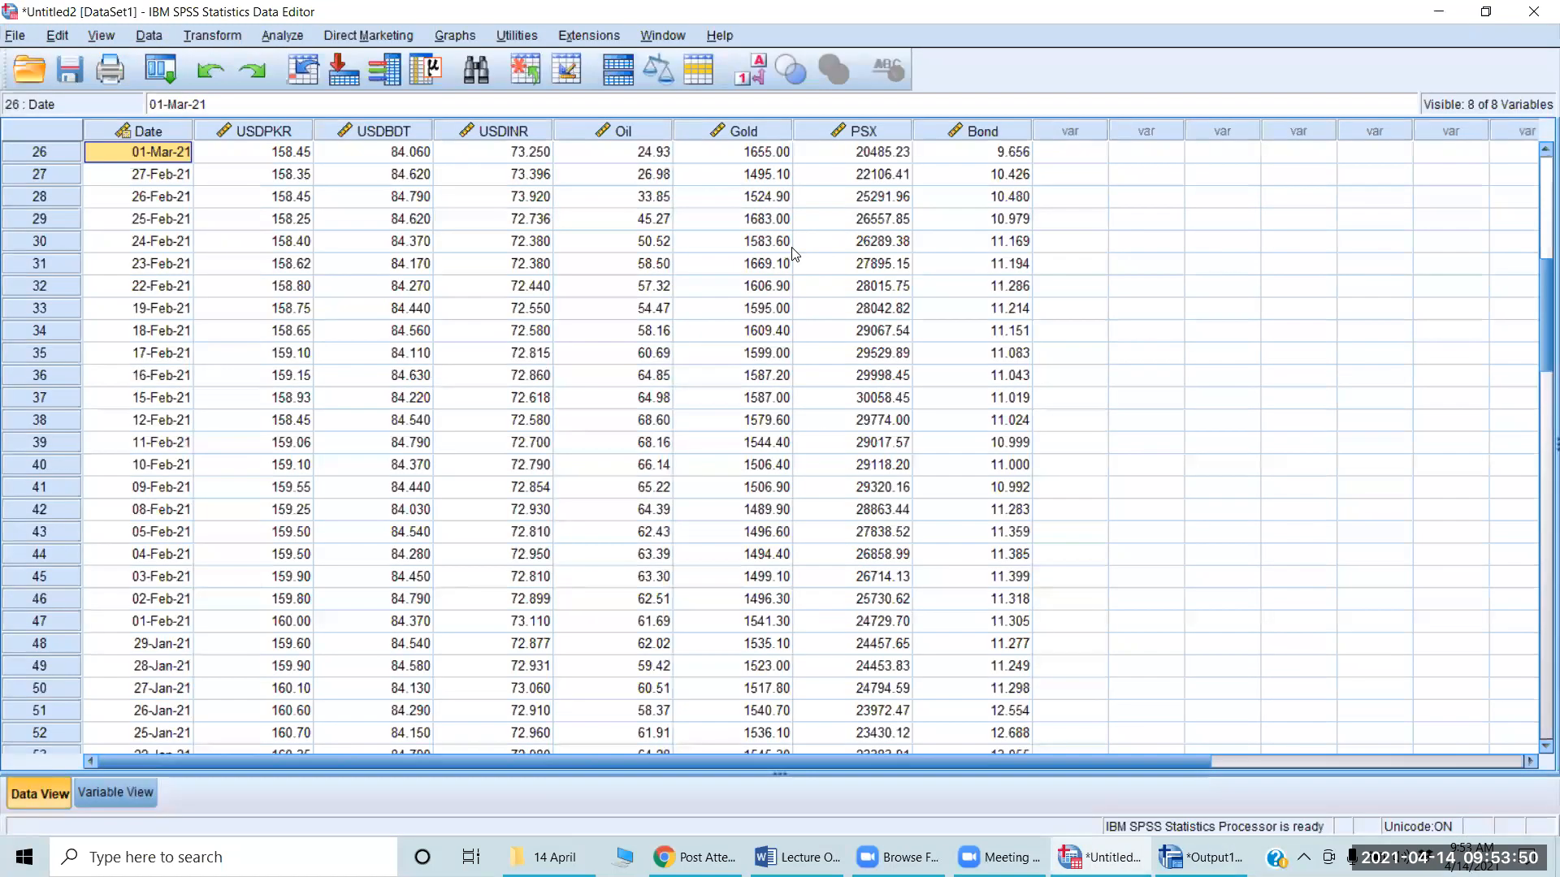
pyautogui.click(305, 73)
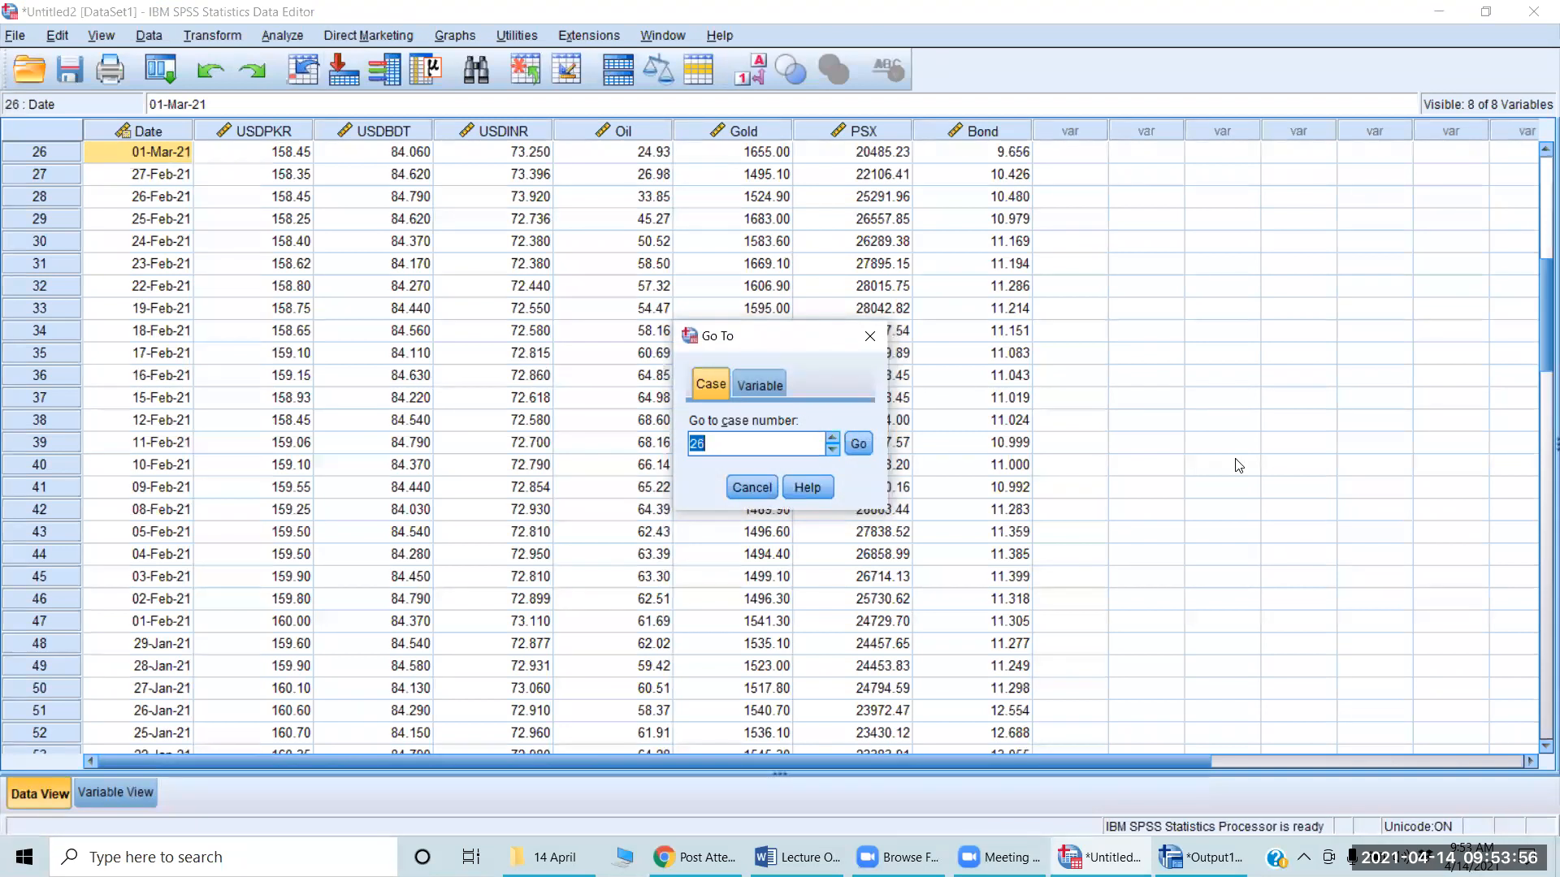
pyautogui.hotkey('alt', 'Tab')
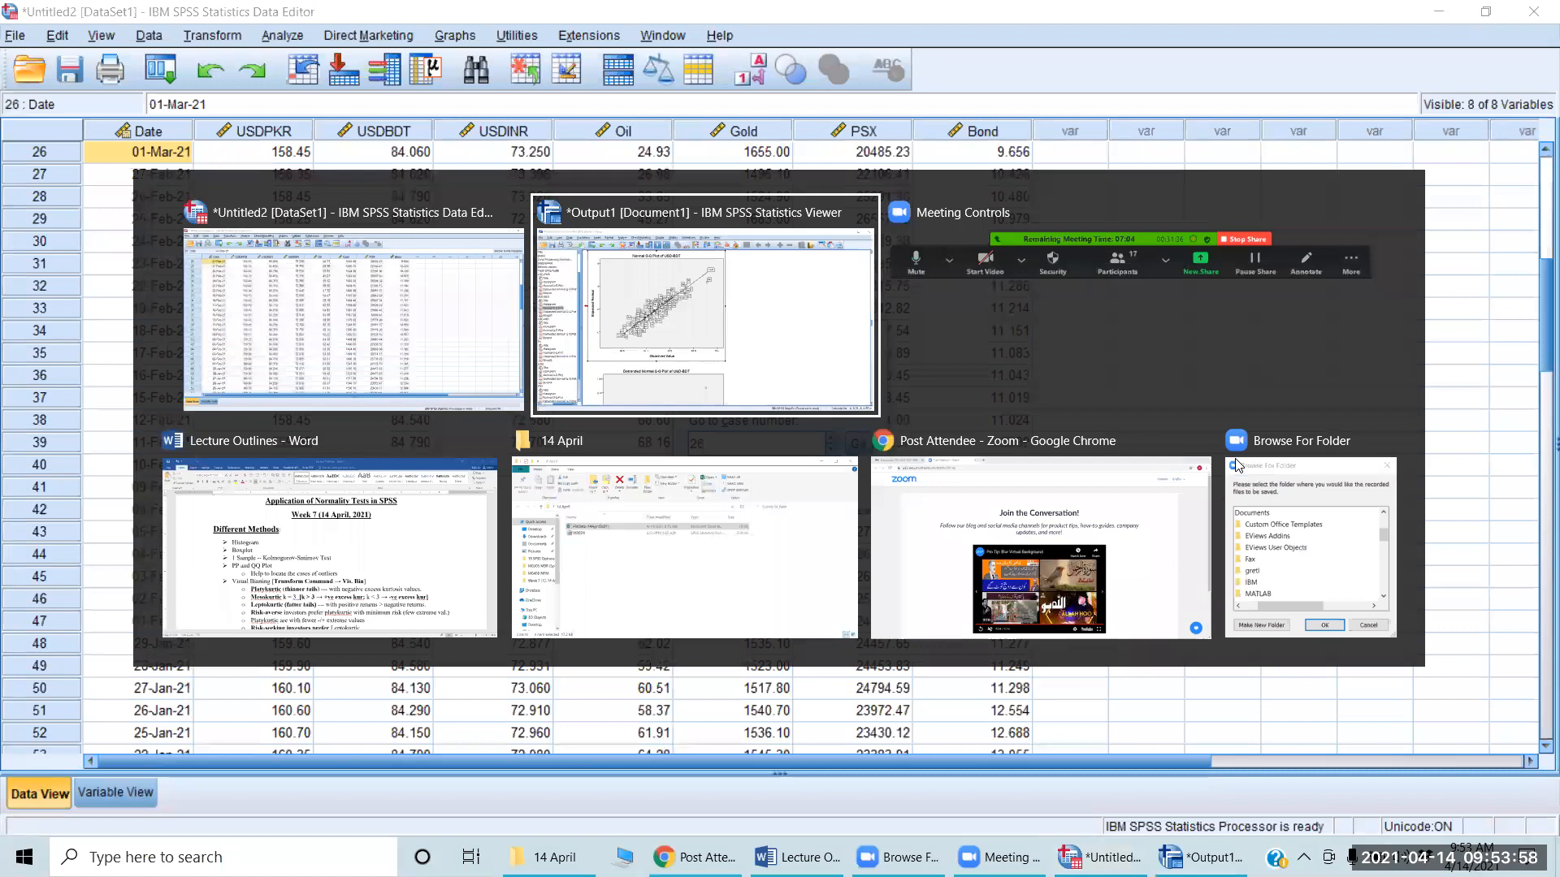
pyautogui.hotkey('alt', 'Tab')
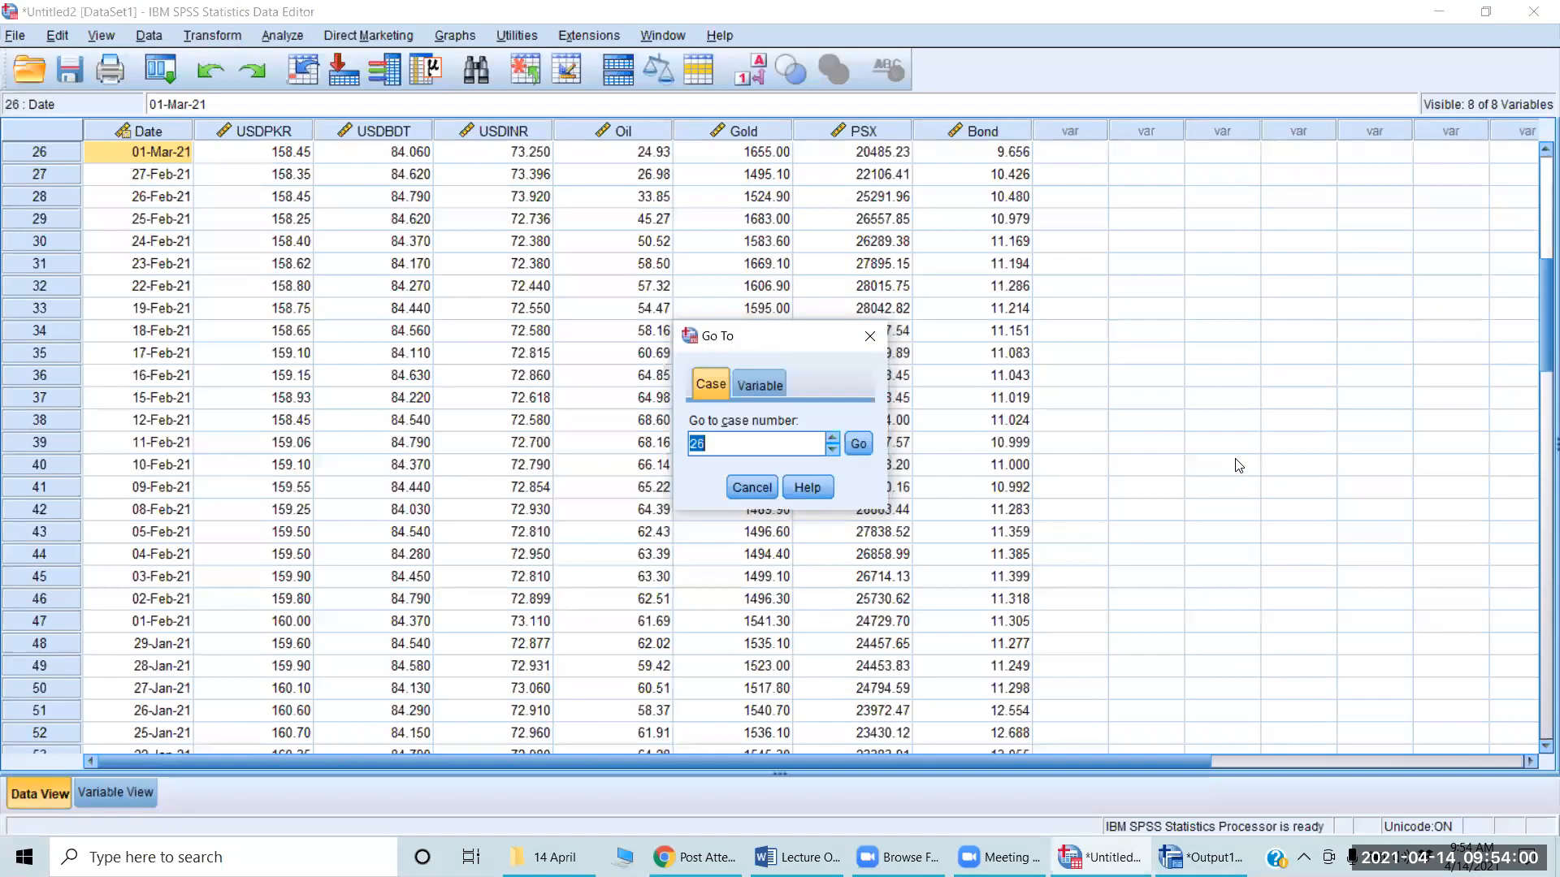
pyautogui.write('66')
pyautogui.press('Return')
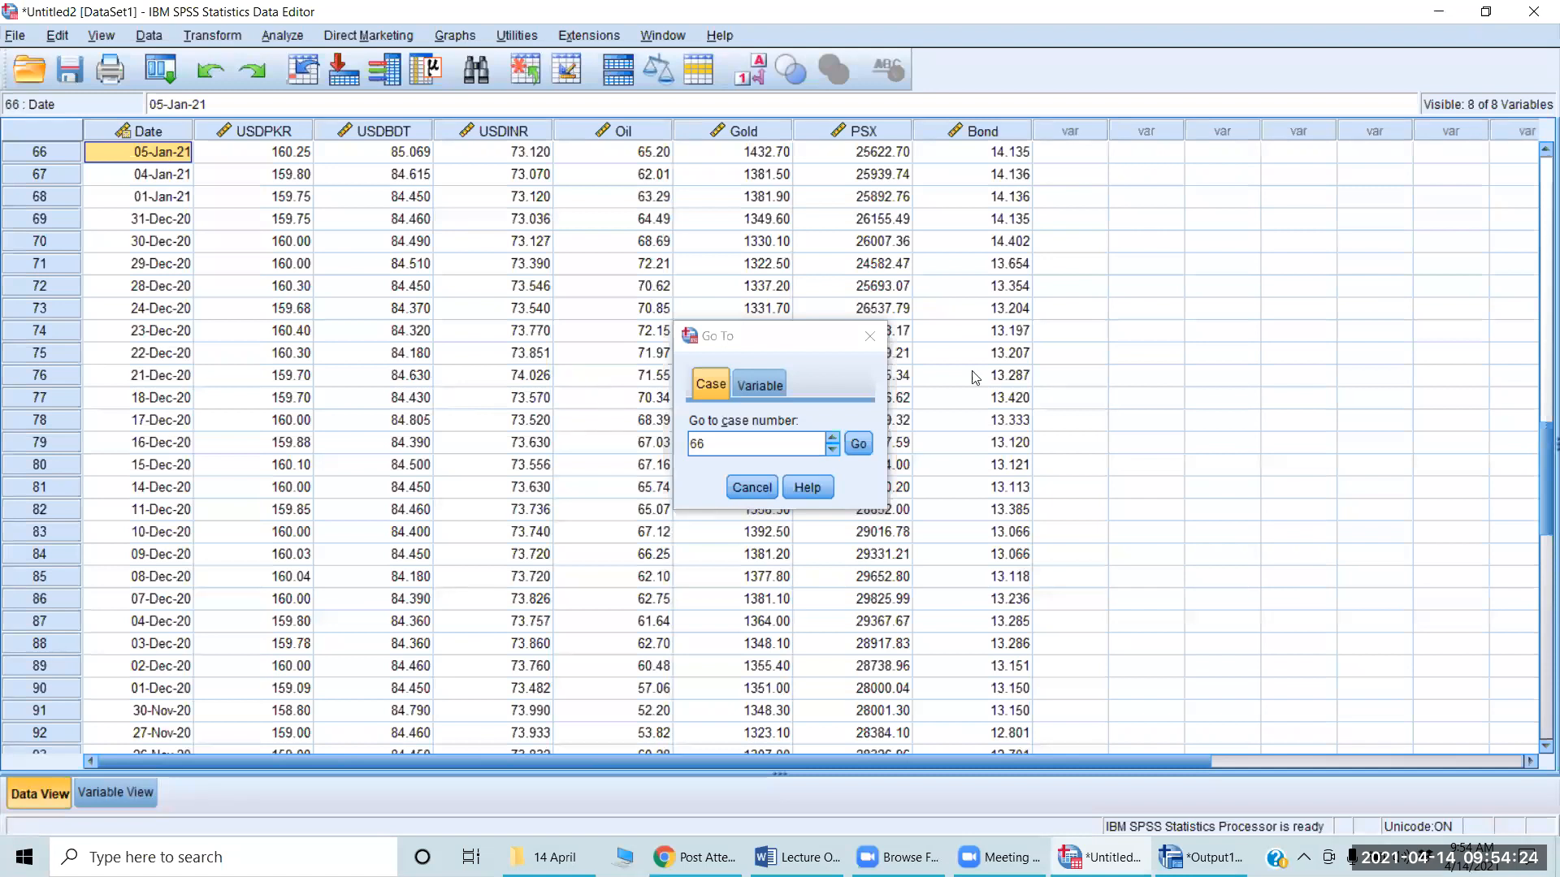
pyautogui.press('F2')
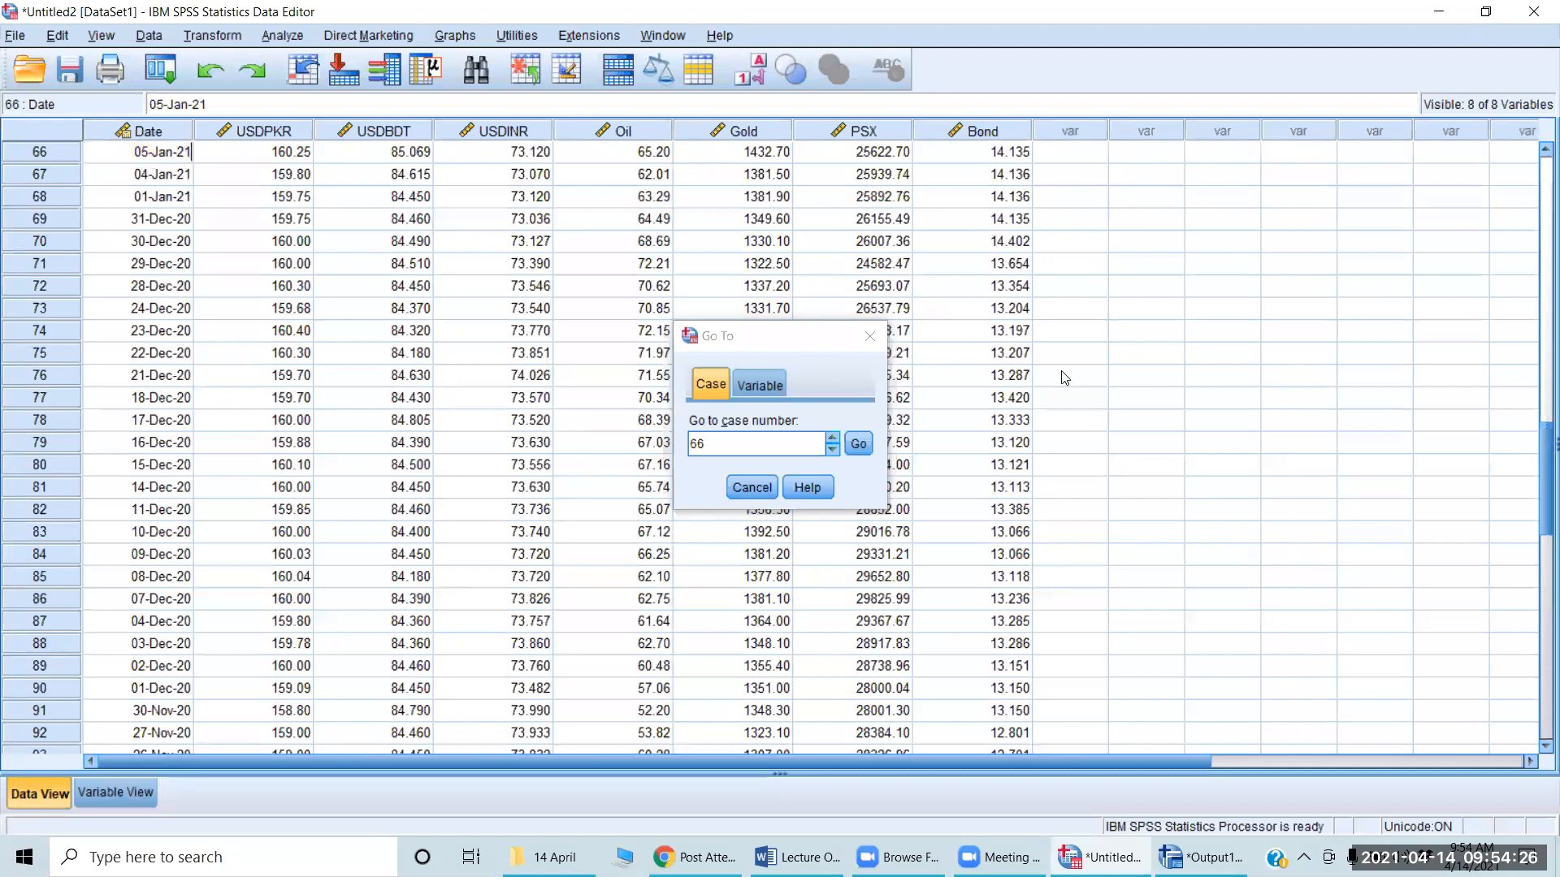
pyautogui.click(752, 489)
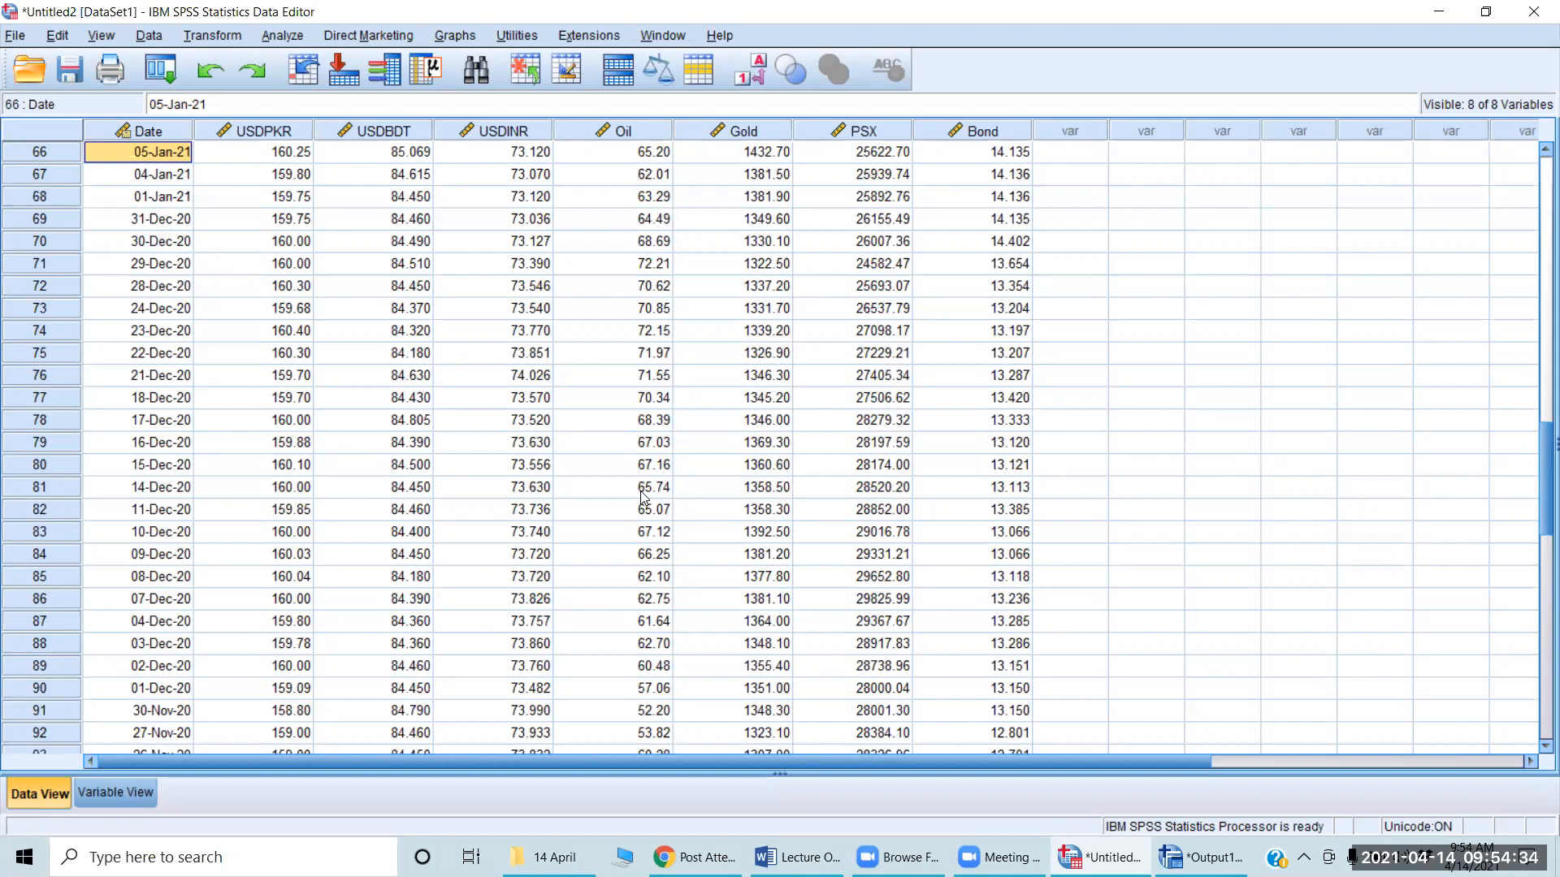
# Return to the output viewer, locate the Explore Descriptives table and open it for pivot table editing.
pyautogui.hotkey('alt', 'Tab')
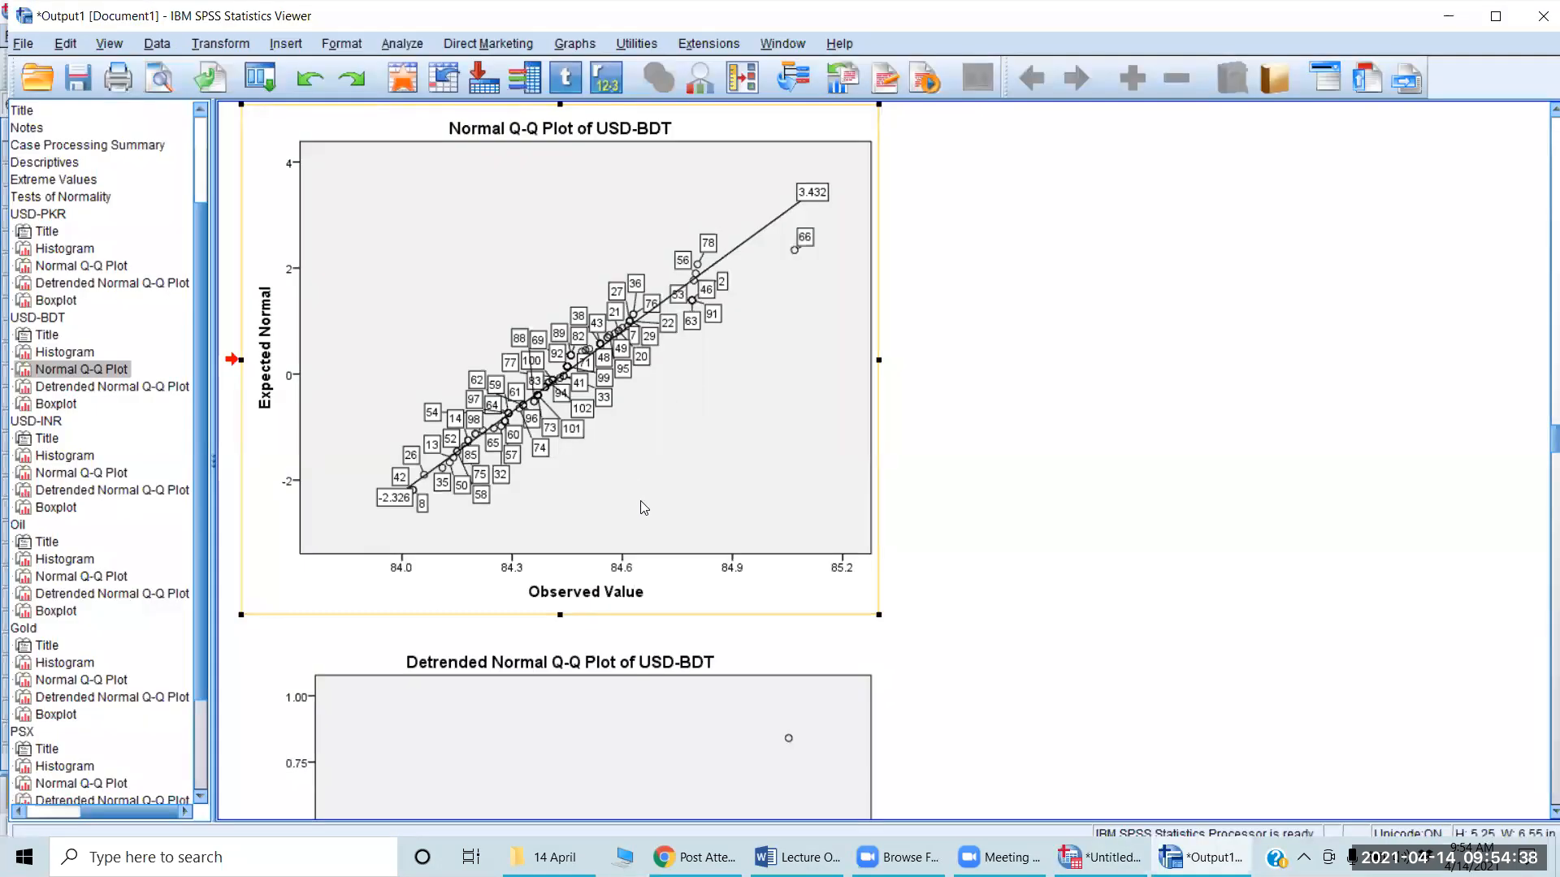
pyautogui.scroll(20, 647, 485)
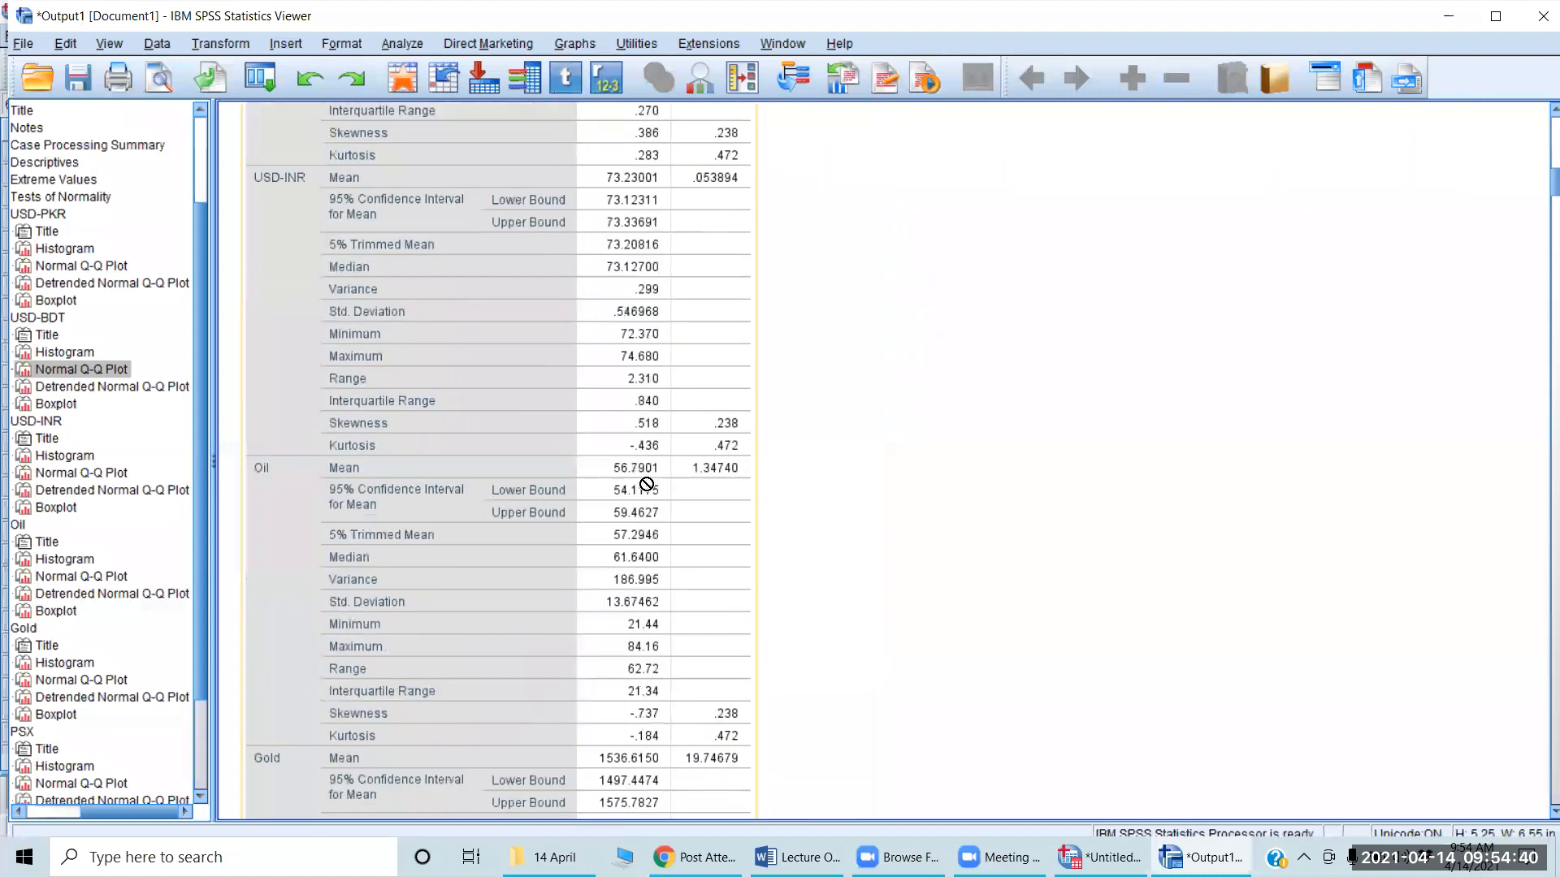
pyautogui.scroll(-20, 647, 484)
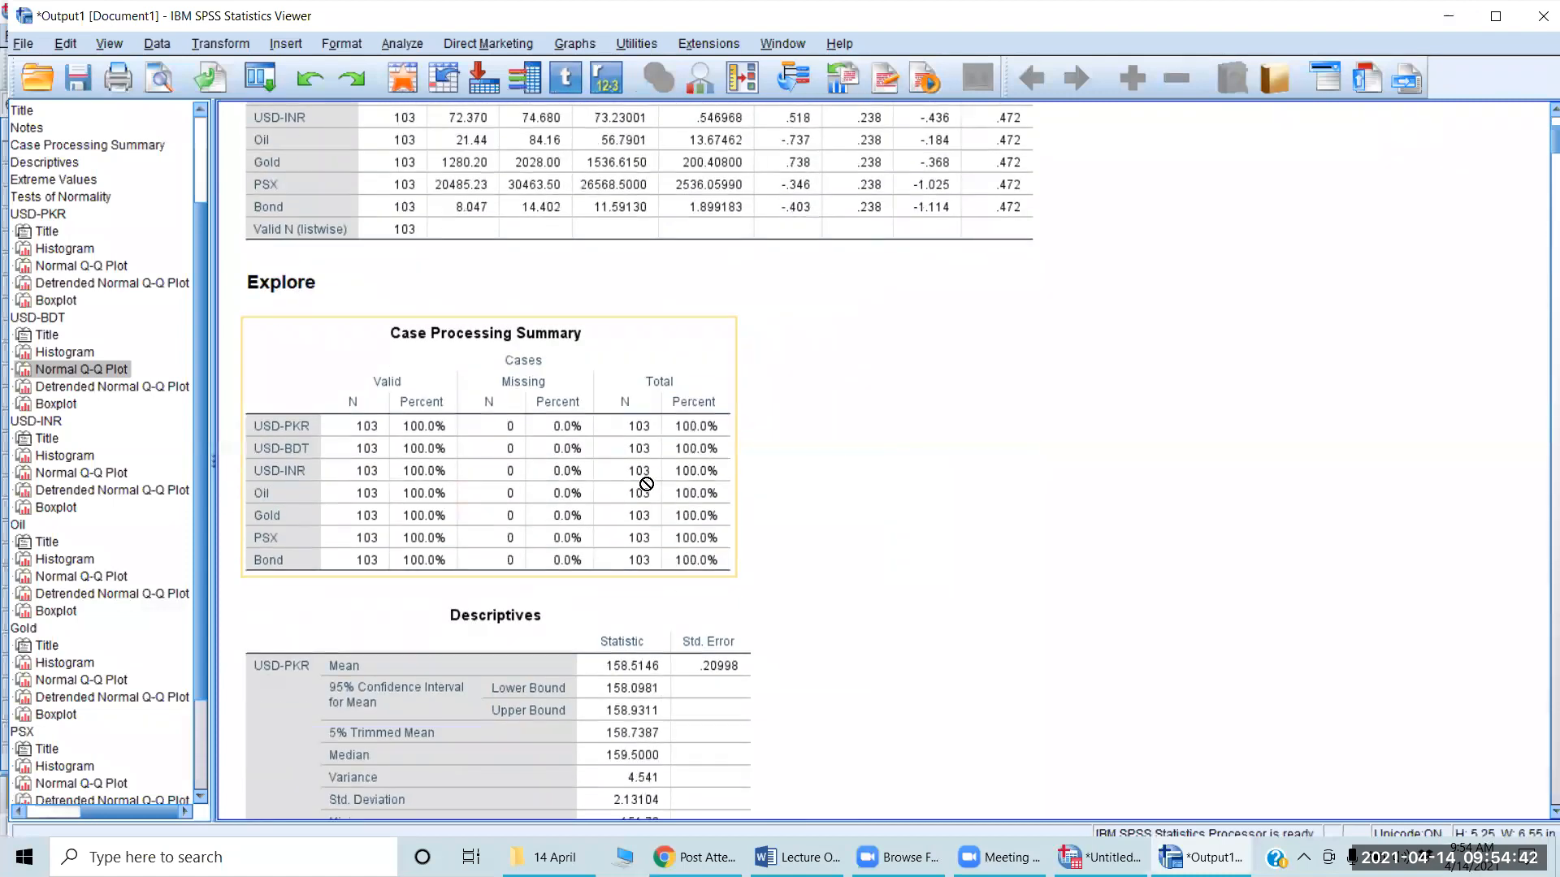
pyautogui.scroll(20, 646, 484)
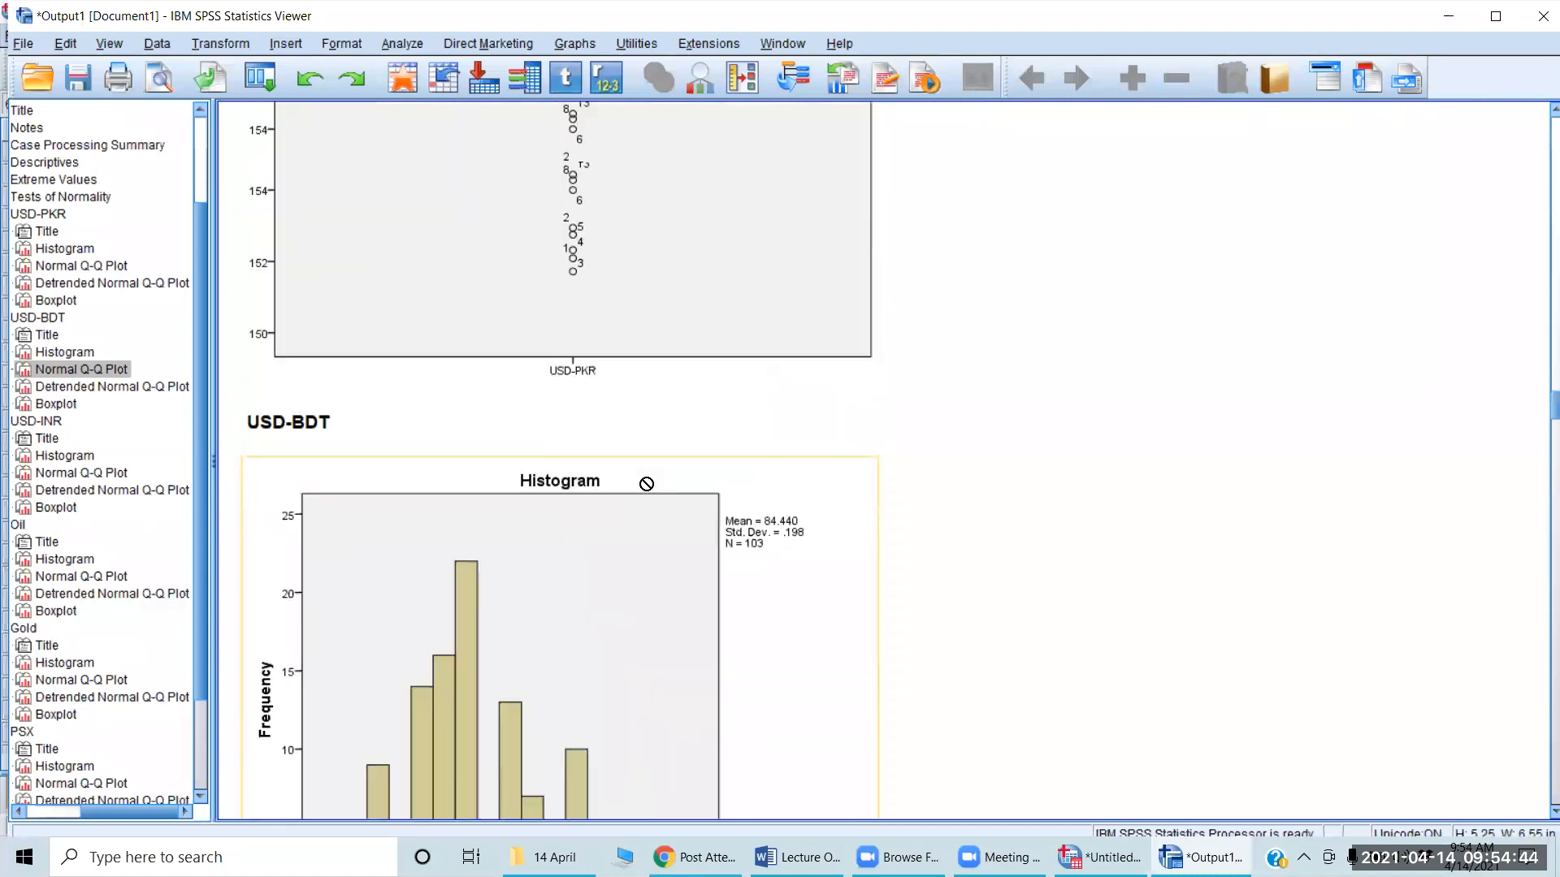
pyautogui.scroll(10, 647, 484)
pyautogui.scroll(-5, 646, 484)
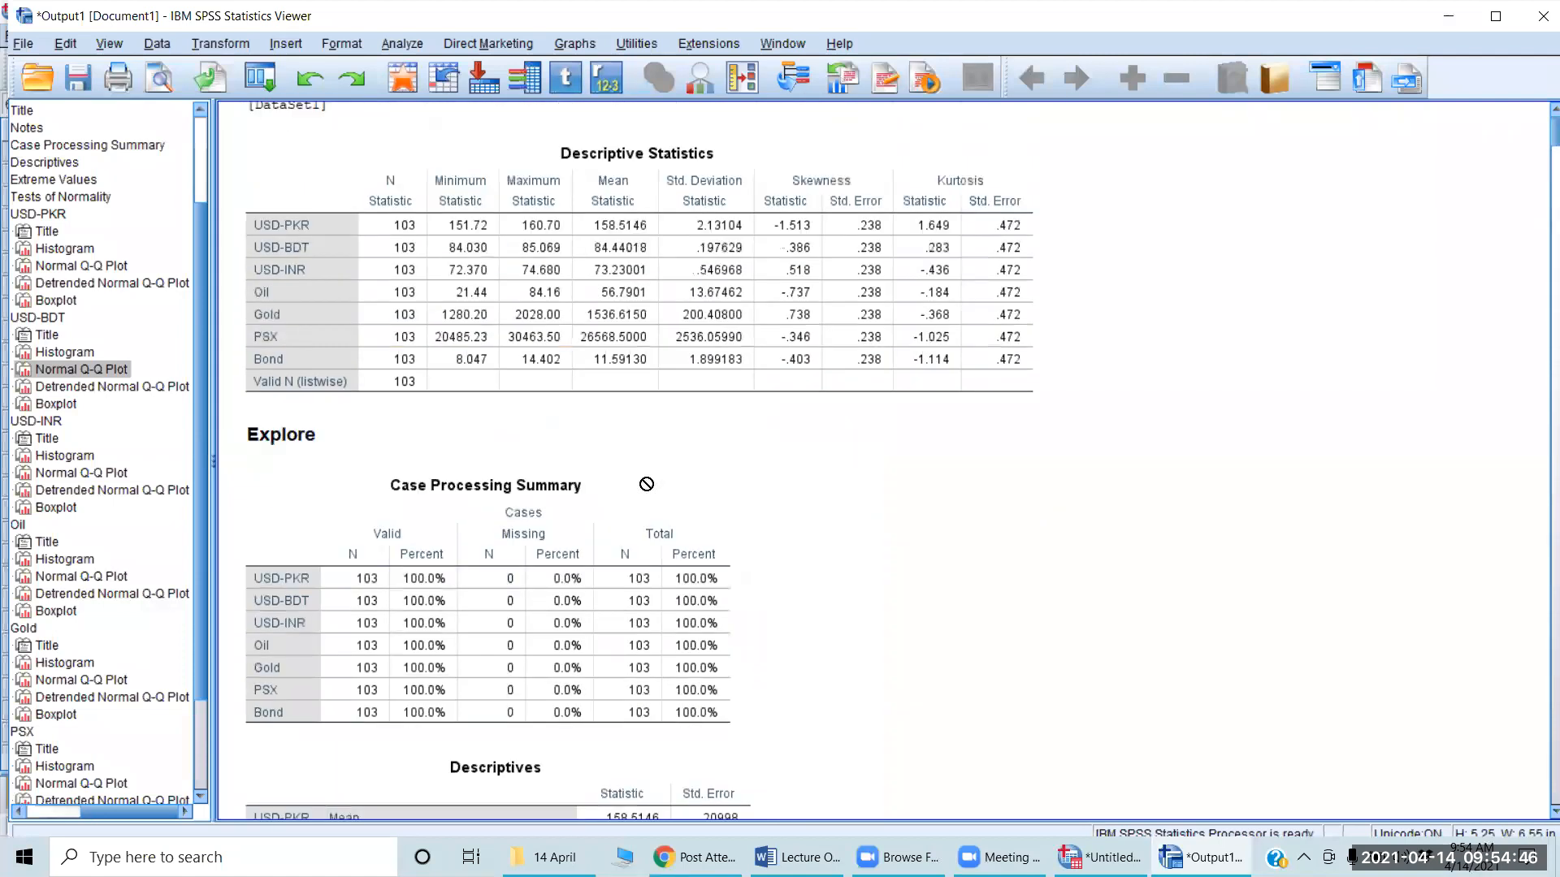
pyautogui.scroll(-5, 647, 484)
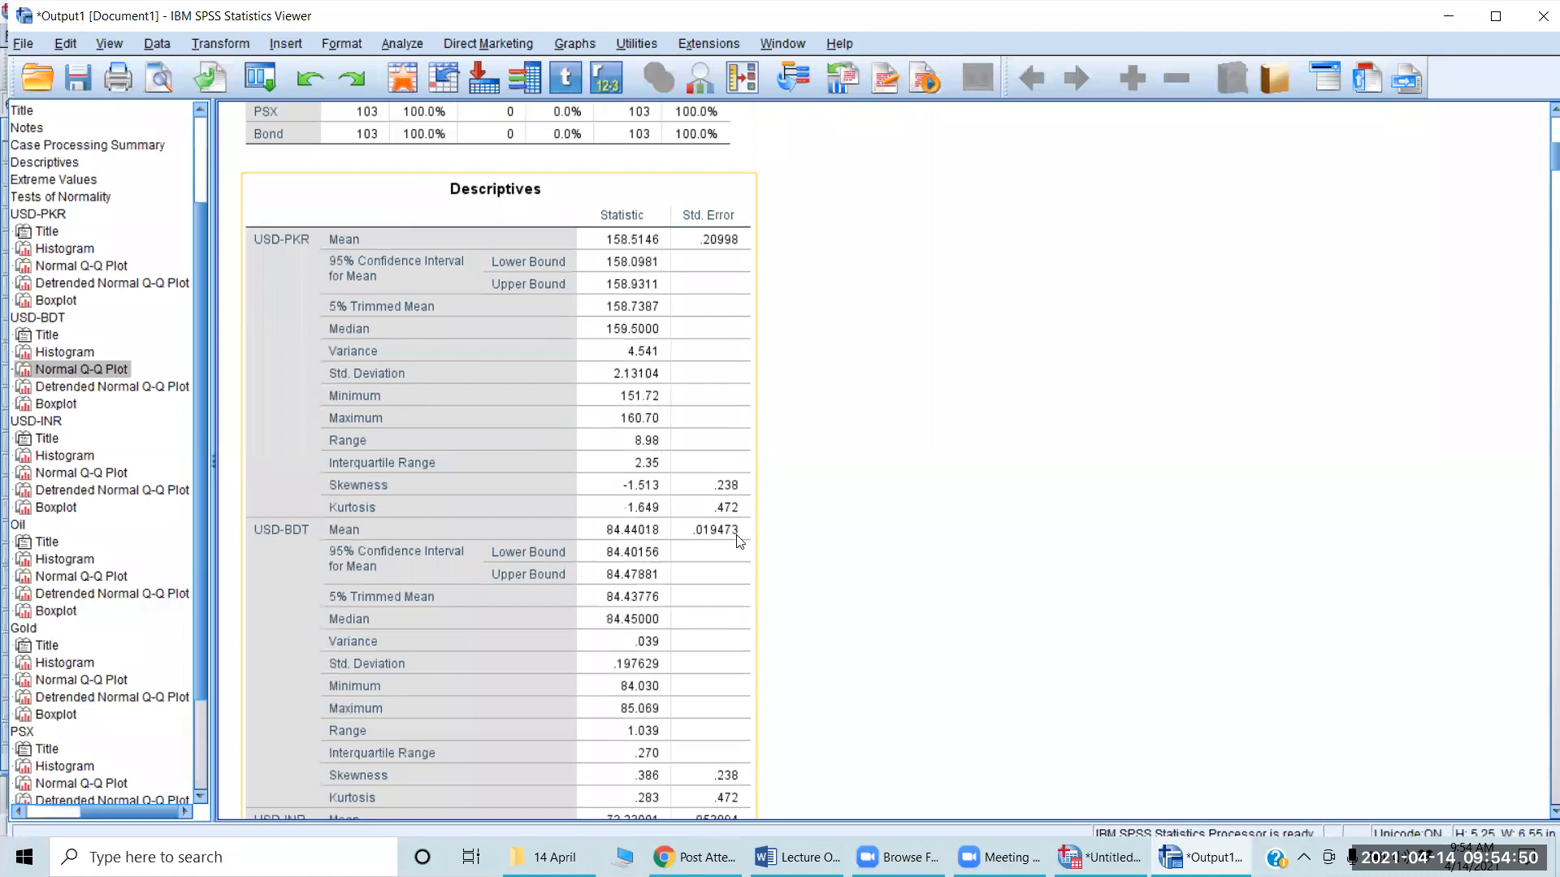
pyautogui.scroll(-1, 718, 460)
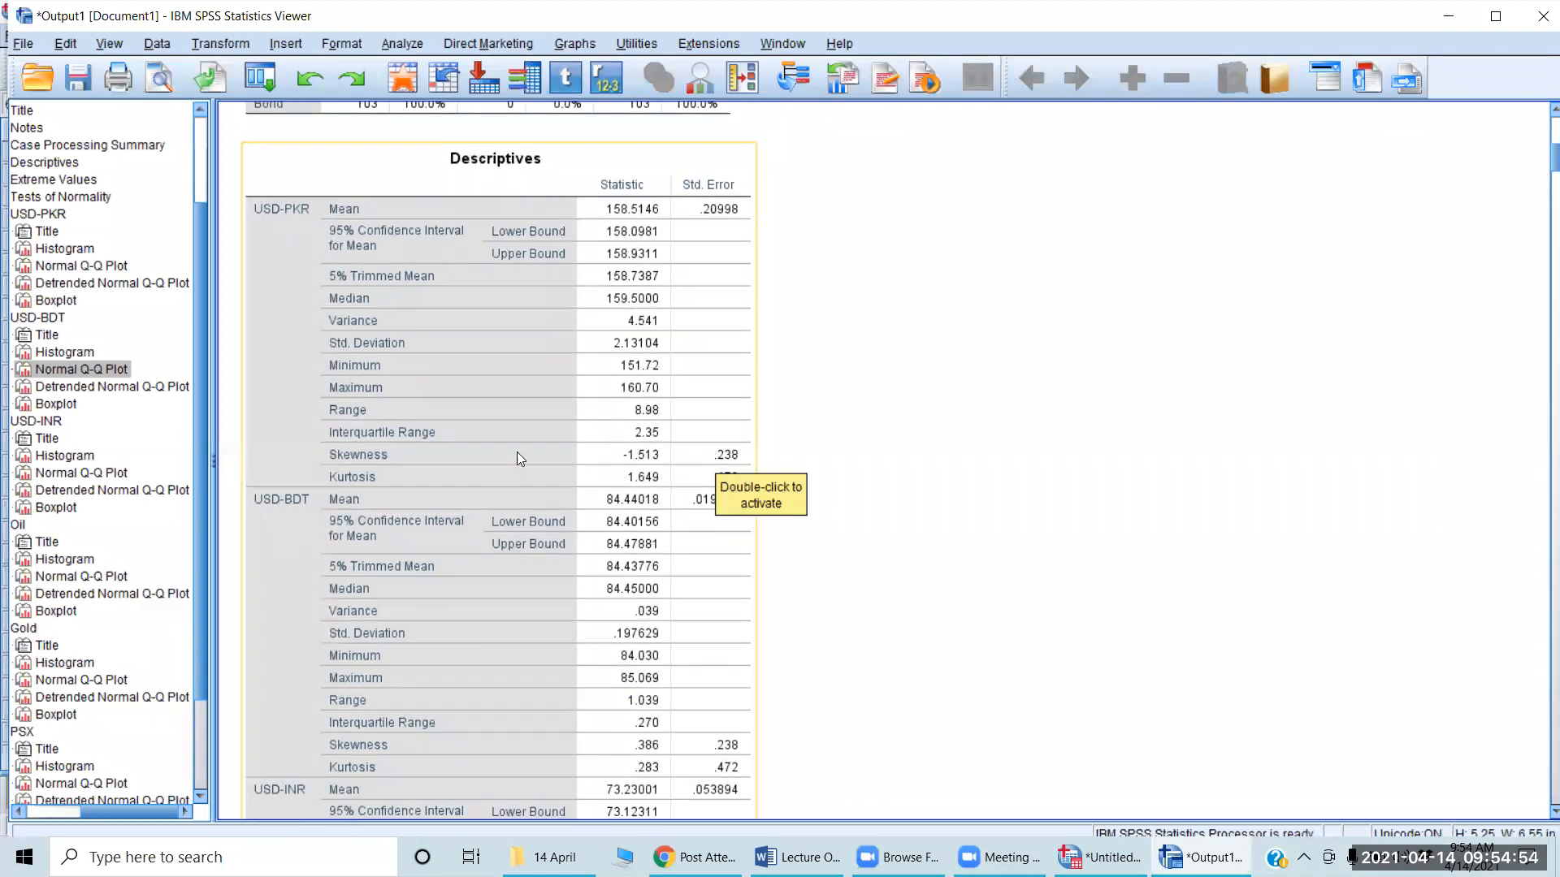
pyautogui.doubleClick(541, 415)
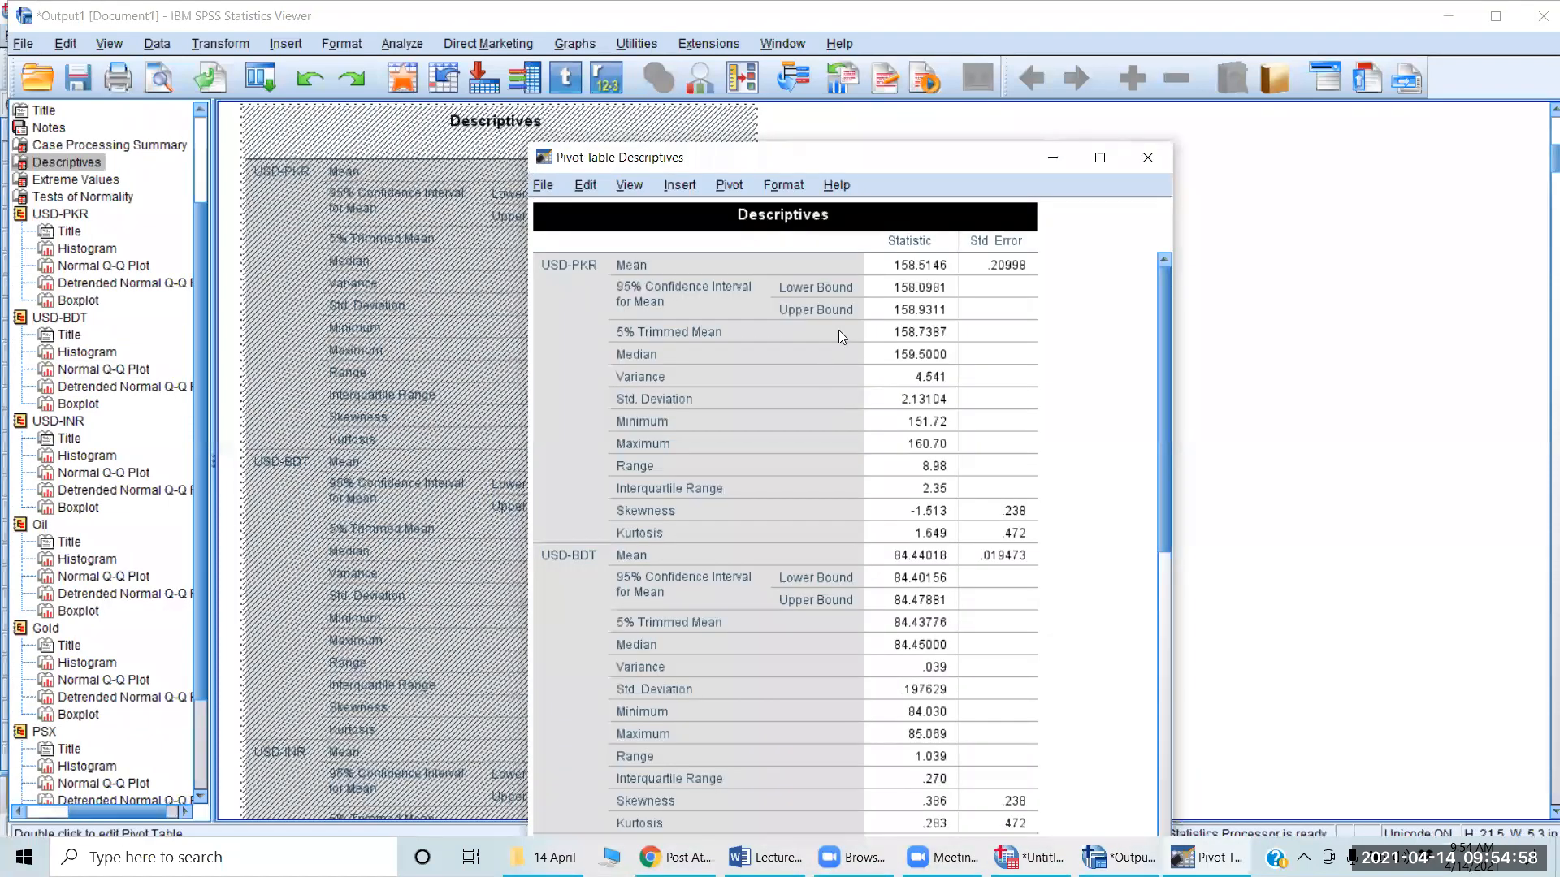
# Move the Statistics dimension of the Descriptives table from the rows to the layer using the pivoting trays.
pyautogui.click(726, 183)
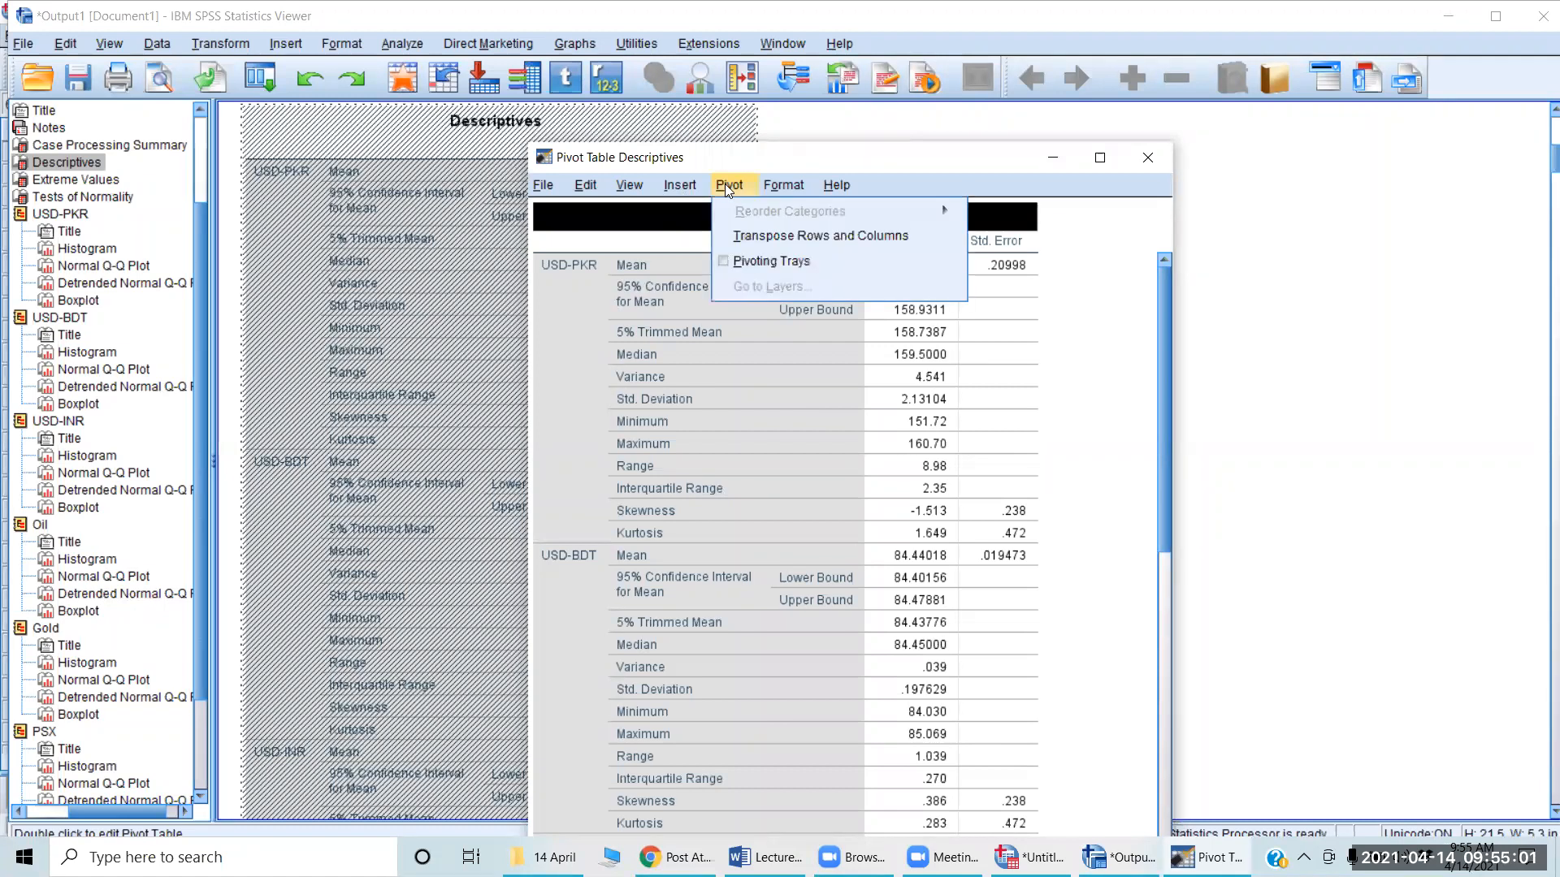
pyautogui.click(744, 260)
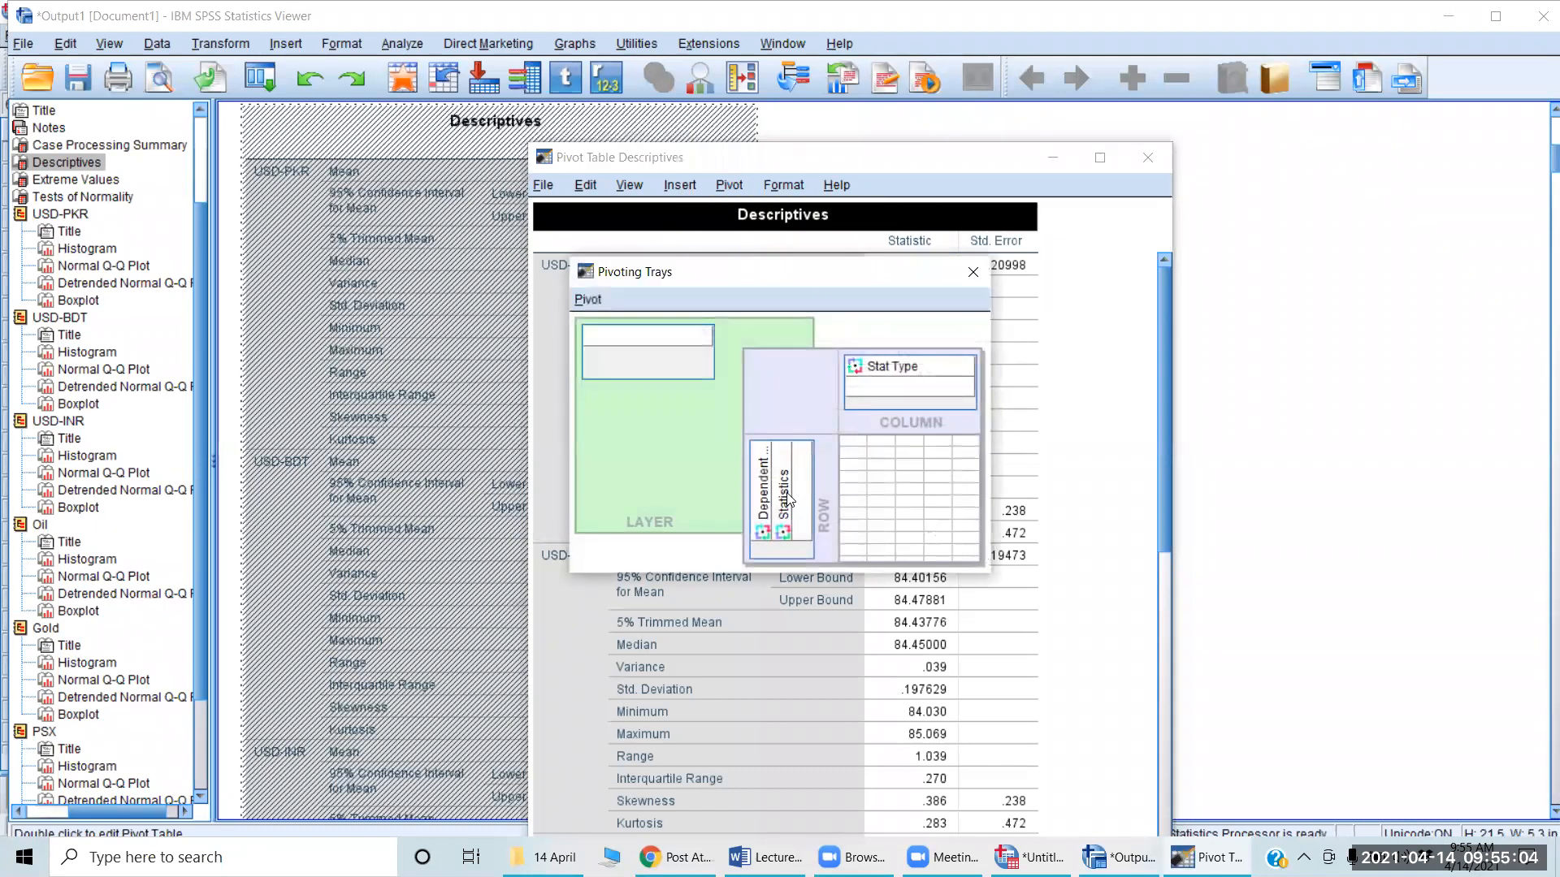
pyautogui.moveTo(783, 525); pyautogui.dragTo(633, 343)
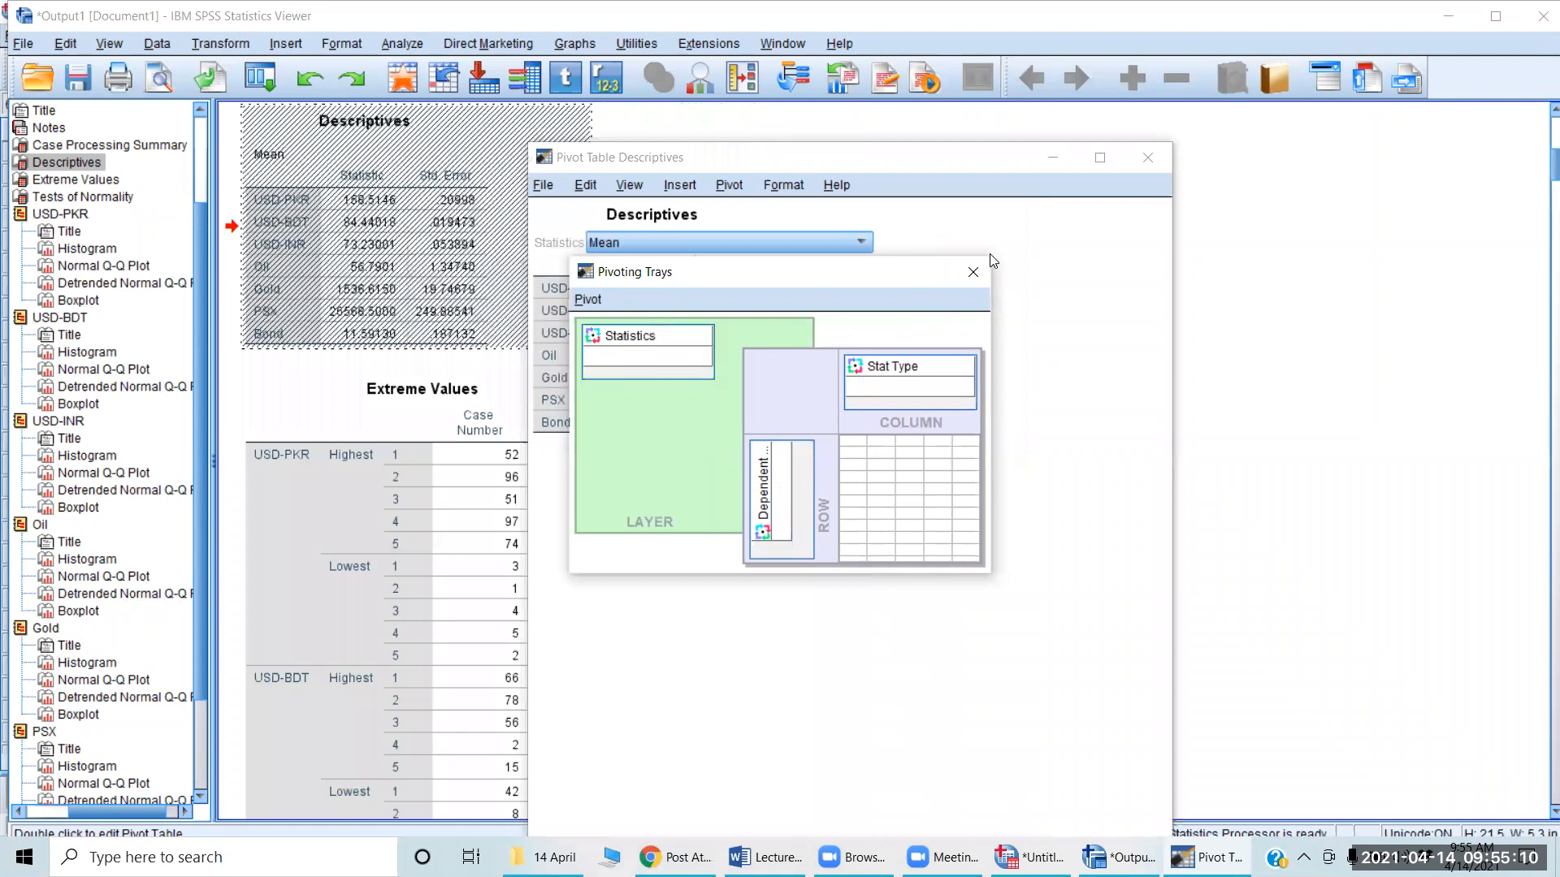
pyautogui.click(973, 272)
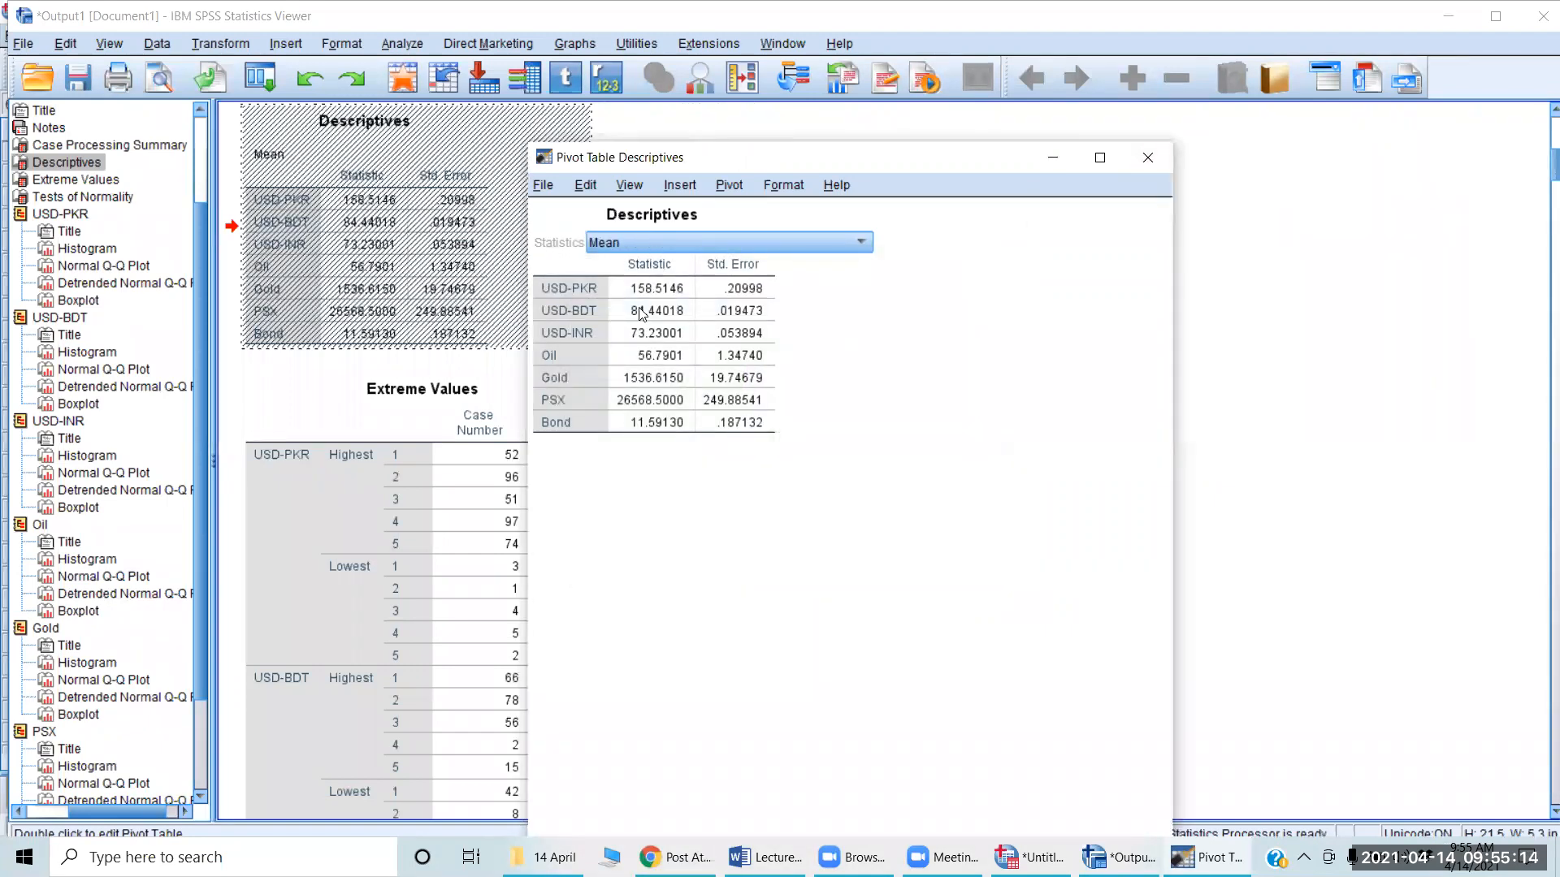
# Set the Statistics layer of the Descriptives table to Skewness and close the pivot table editor.
pyautogui.click(756, 240)
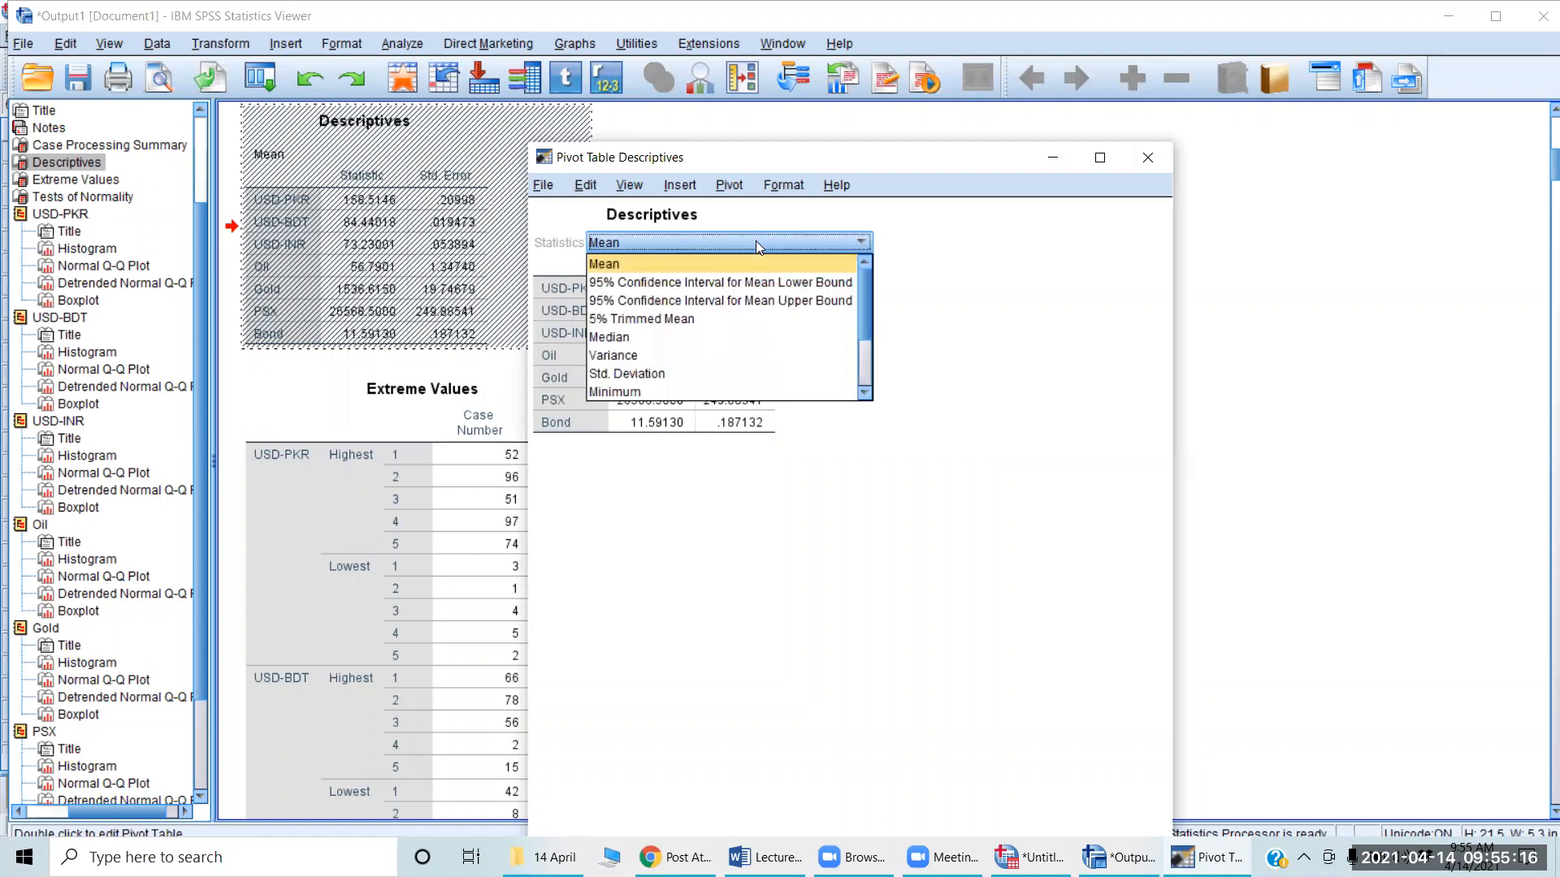
pyautogui.scroll(-1, 731, 343)
pyautogui.scroll(-2, 730, 343)
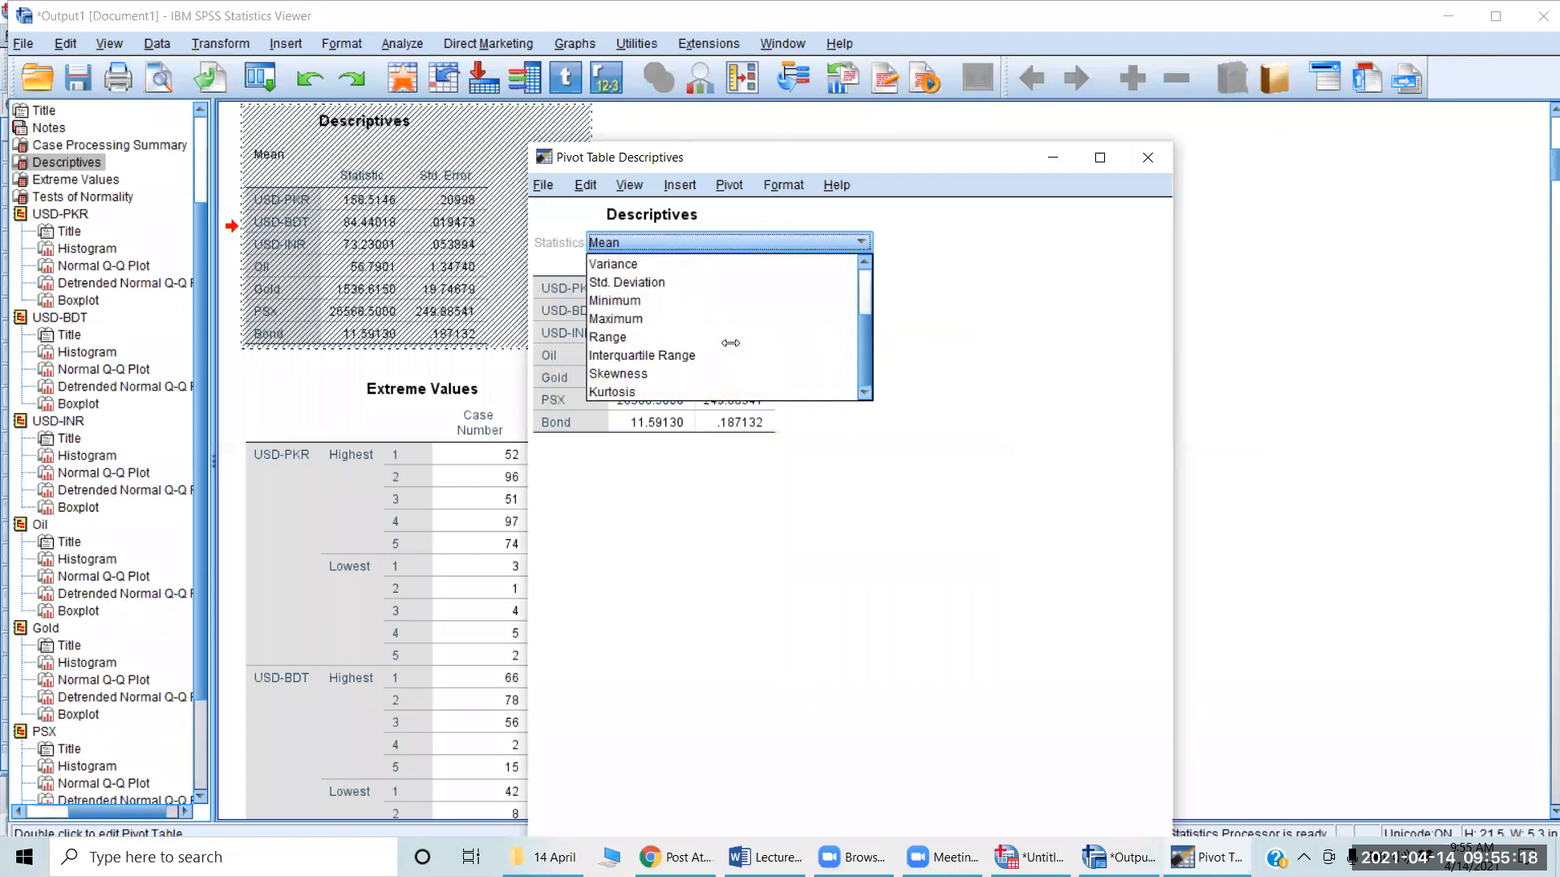
pyautogui.click(630, 373)
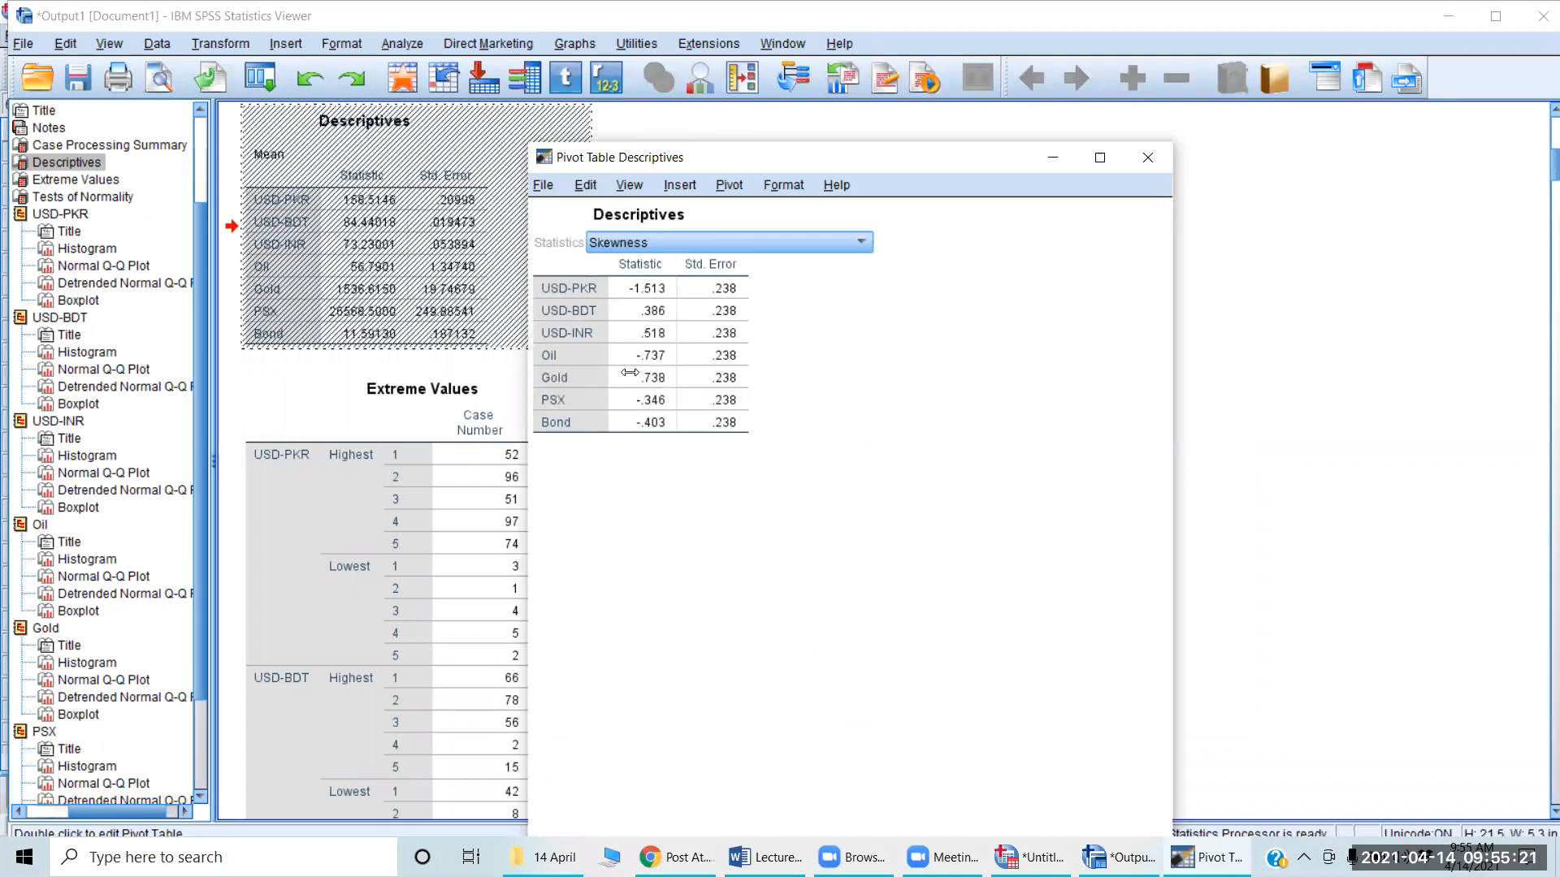
pyautogui.click(1147, 157)
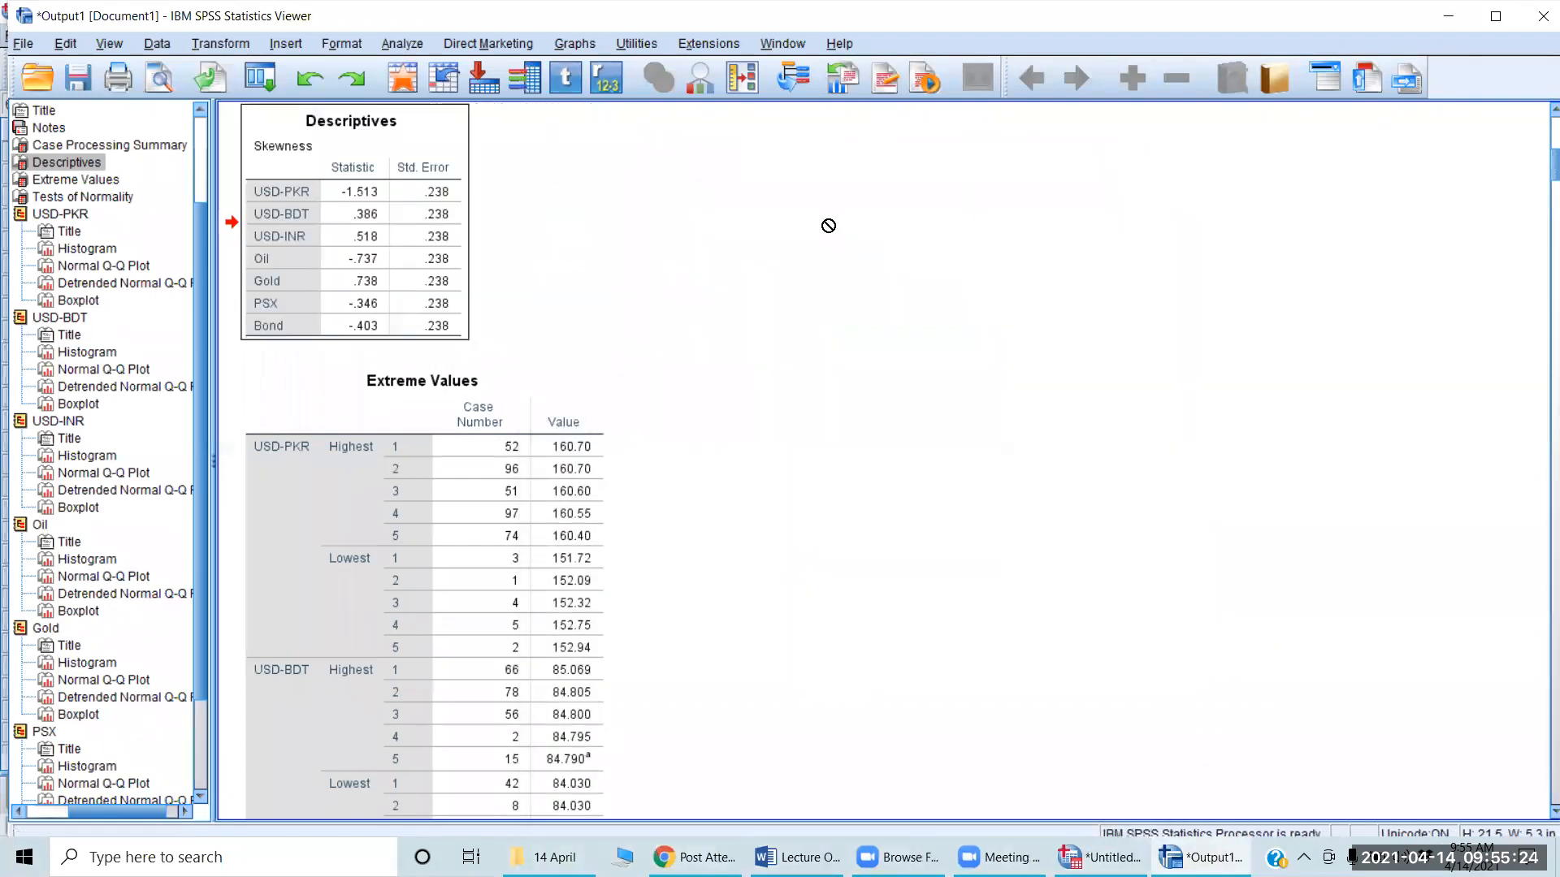
# Copy the Skewness Descriptives table and paste it at cell A1 of a new blank Excel workbook.
pyautogui.rightClick(412, 221)
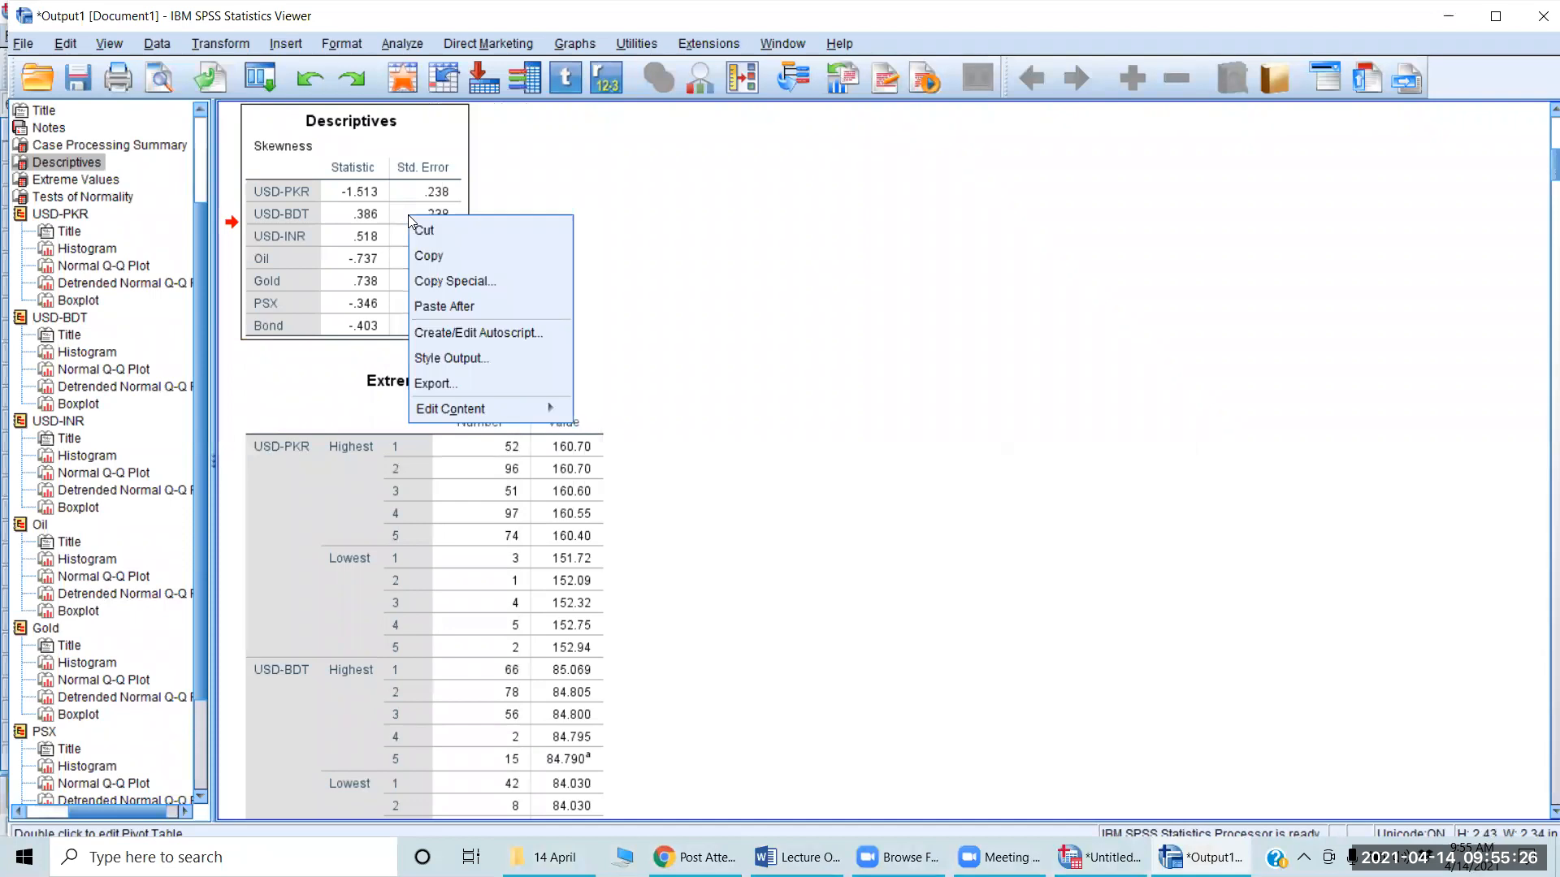
pyautogui.click(432, 261)
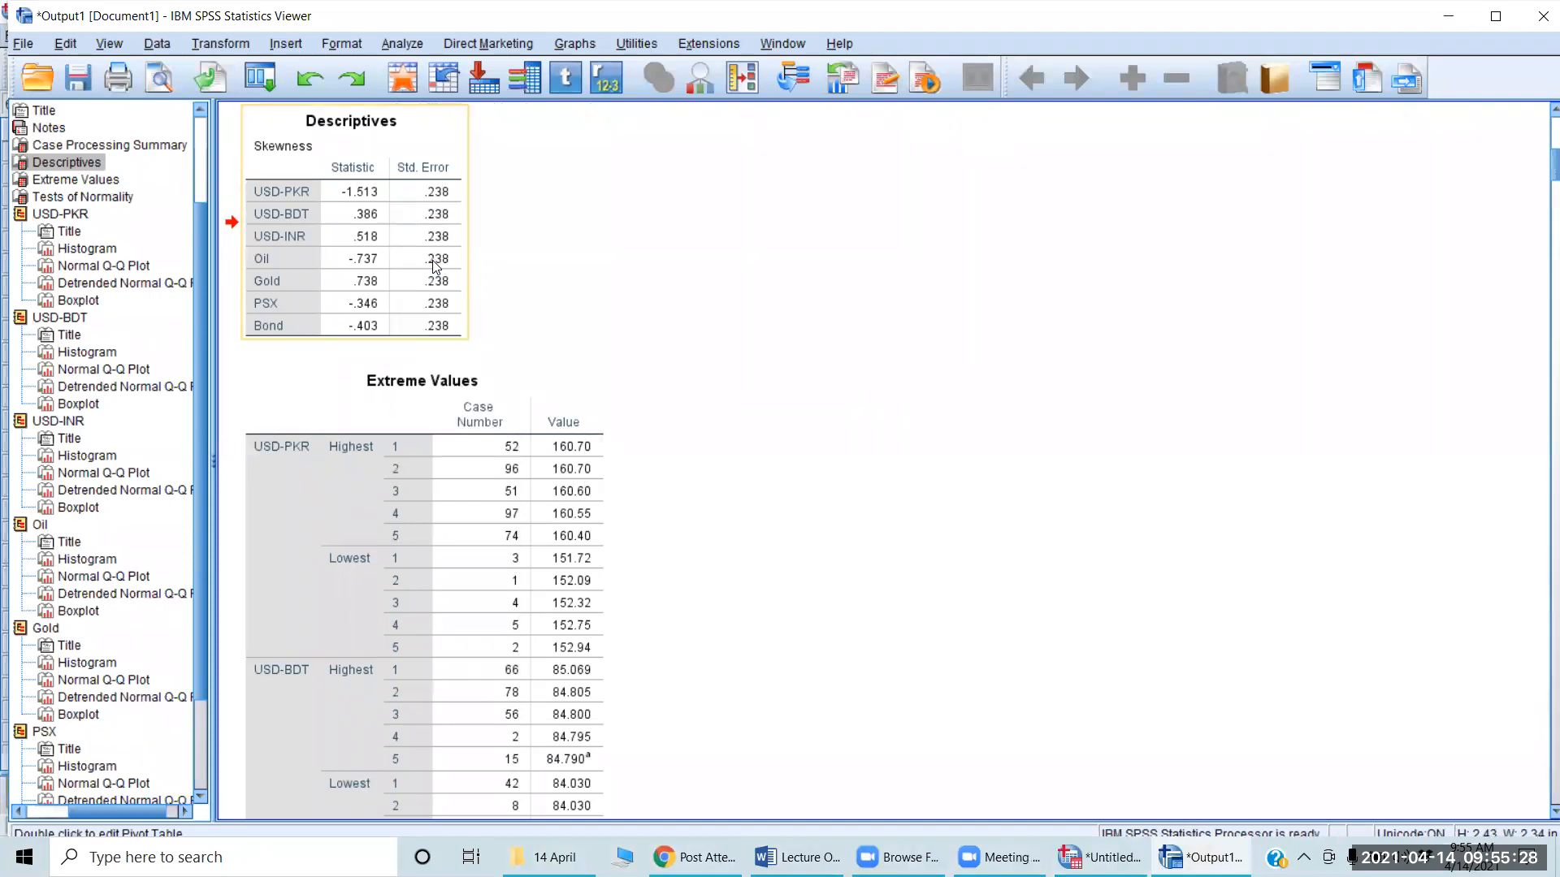
pyautogui.hotkey('alt', 'Tab')
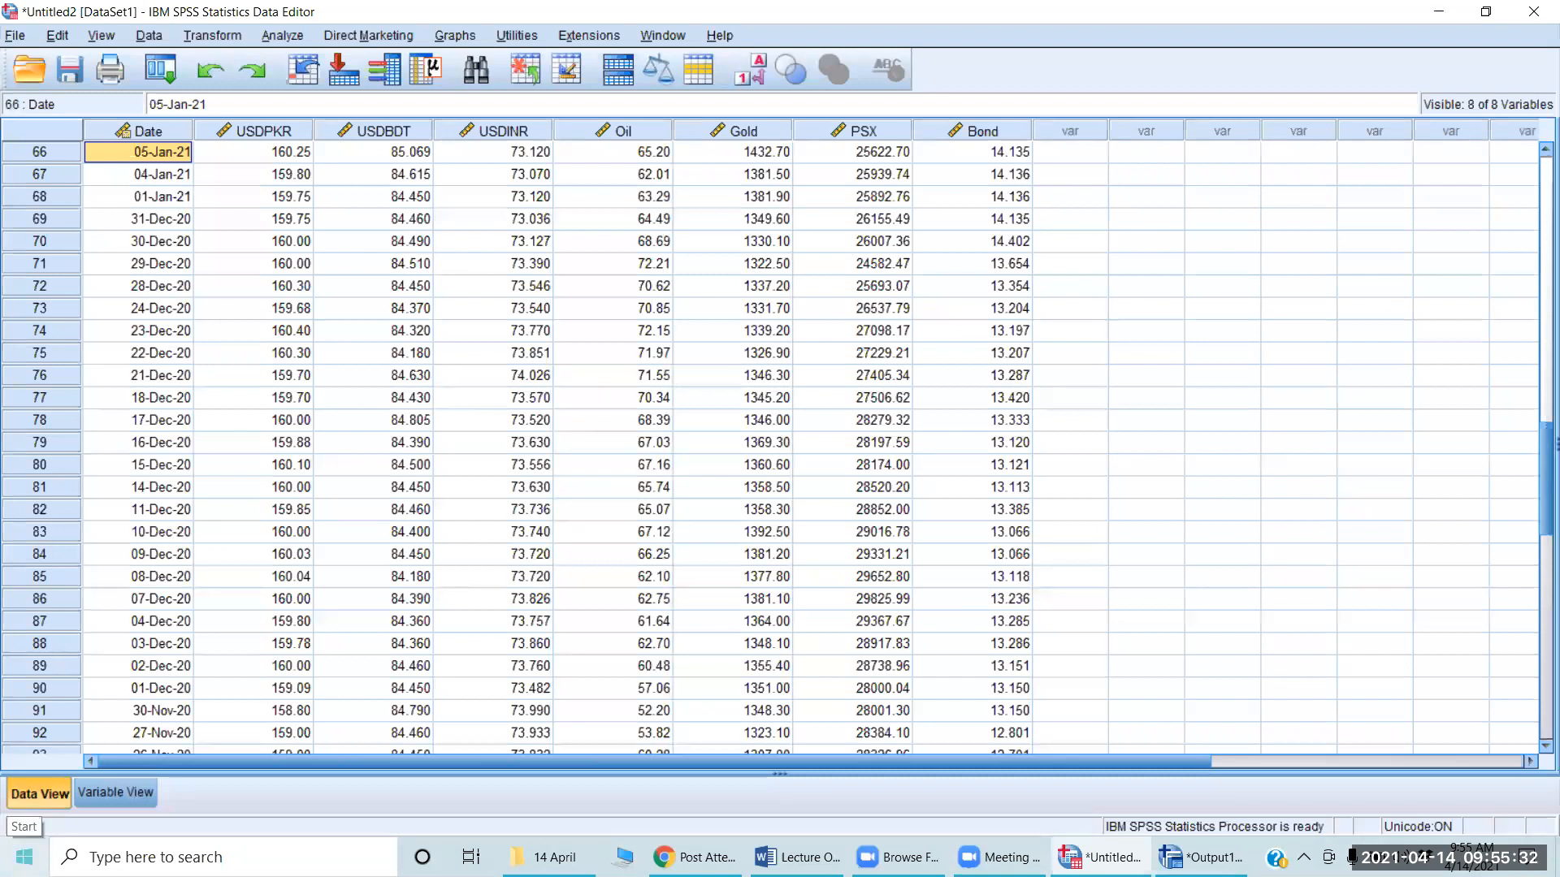
pyautogui.press('super')
pyautogui.write('e')
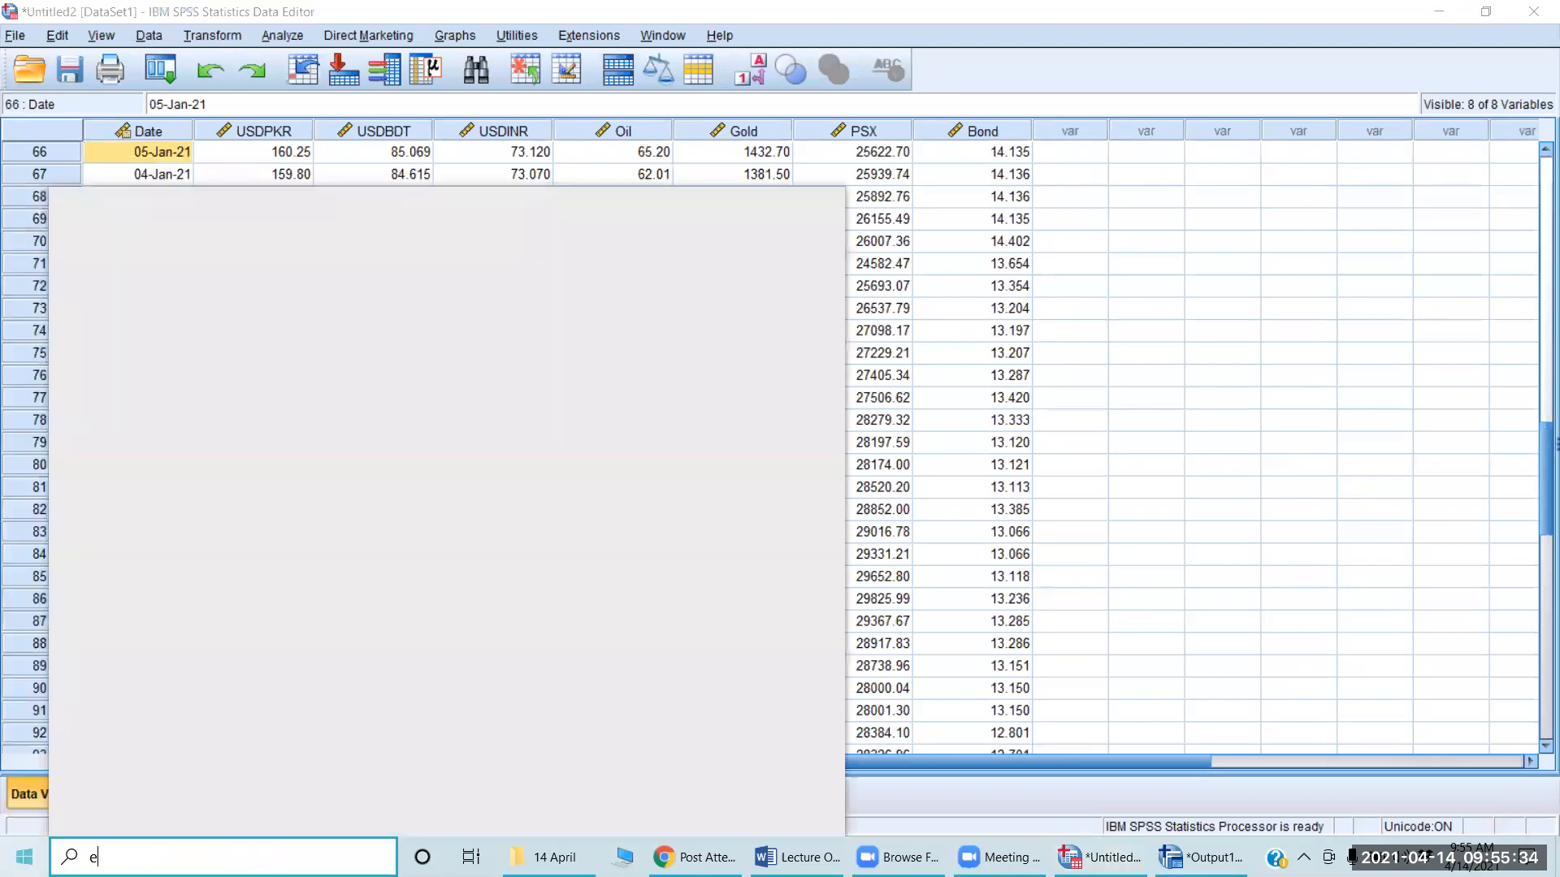
pyautogui.write('xcel')
pyautogui.press('Return')
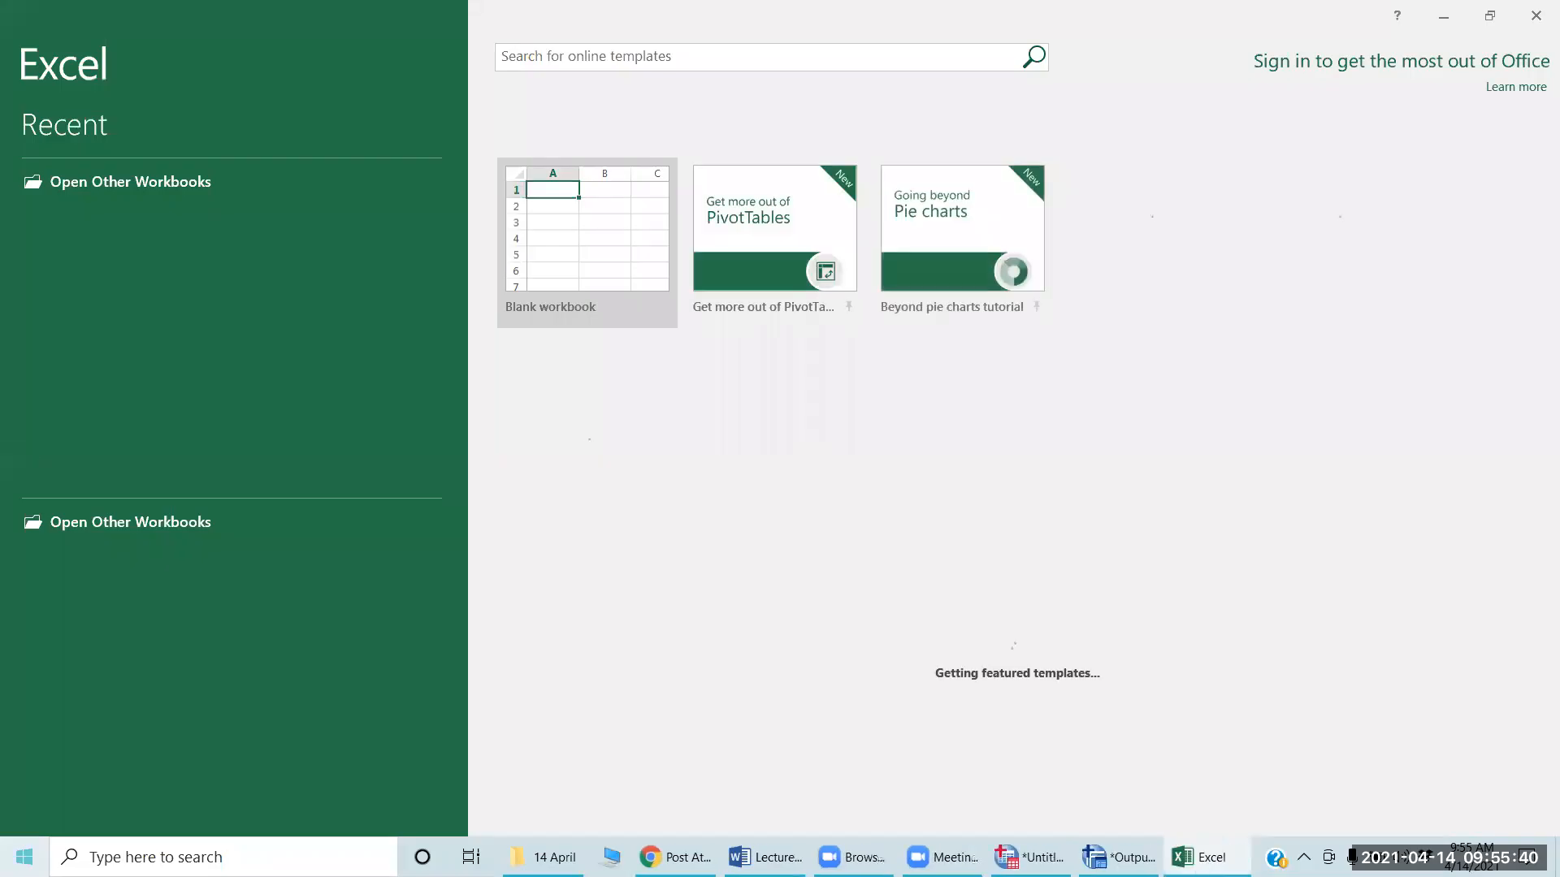
pyautogui.click(580, 288)
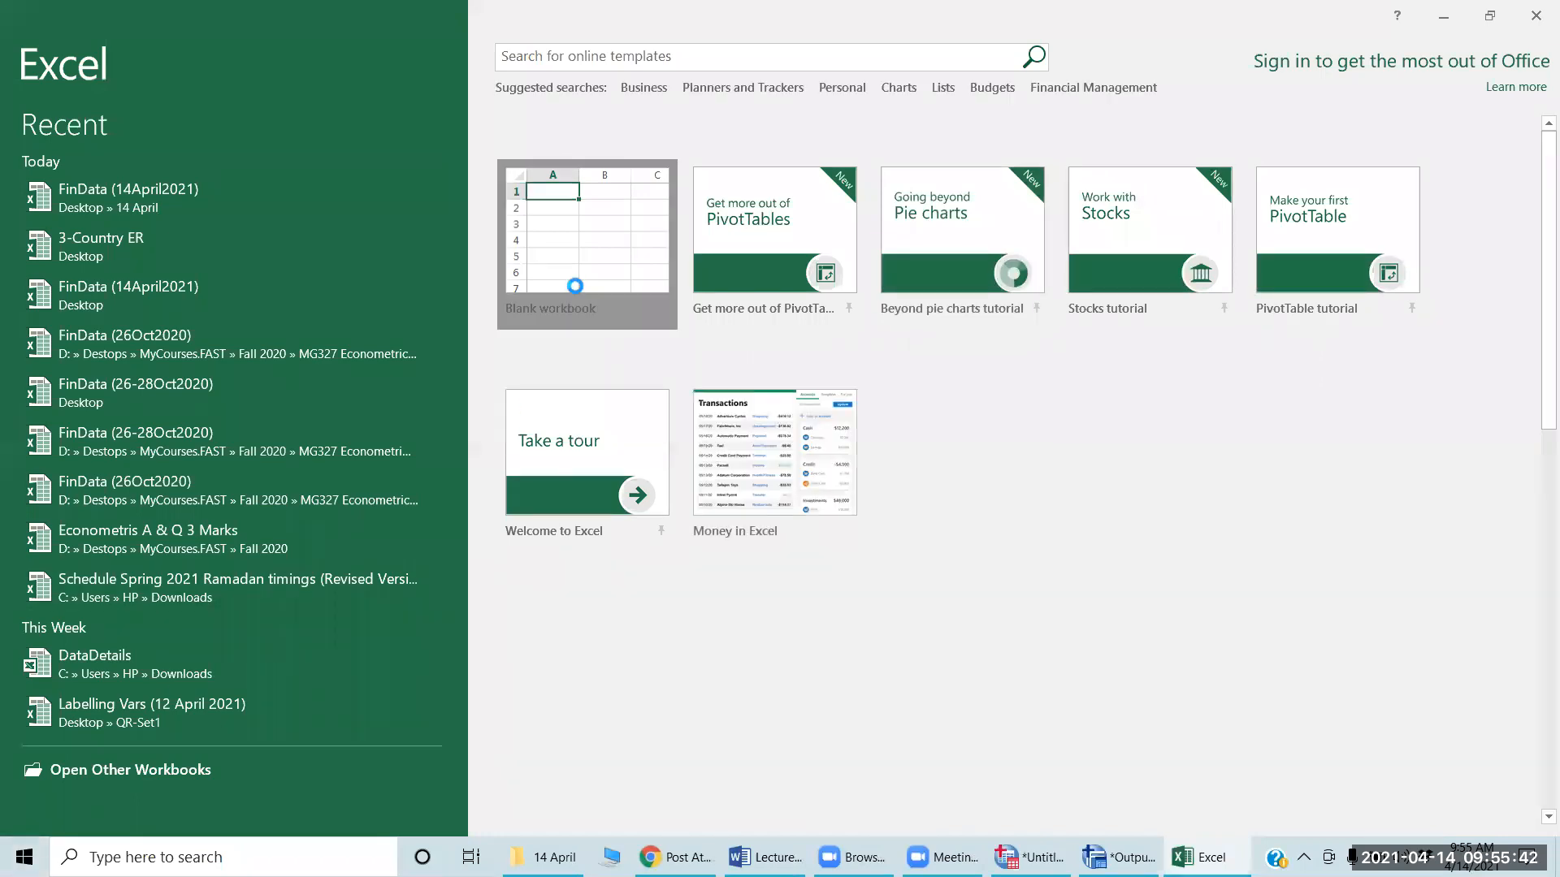
pyautogui.hotkey('ctrl', 'v')
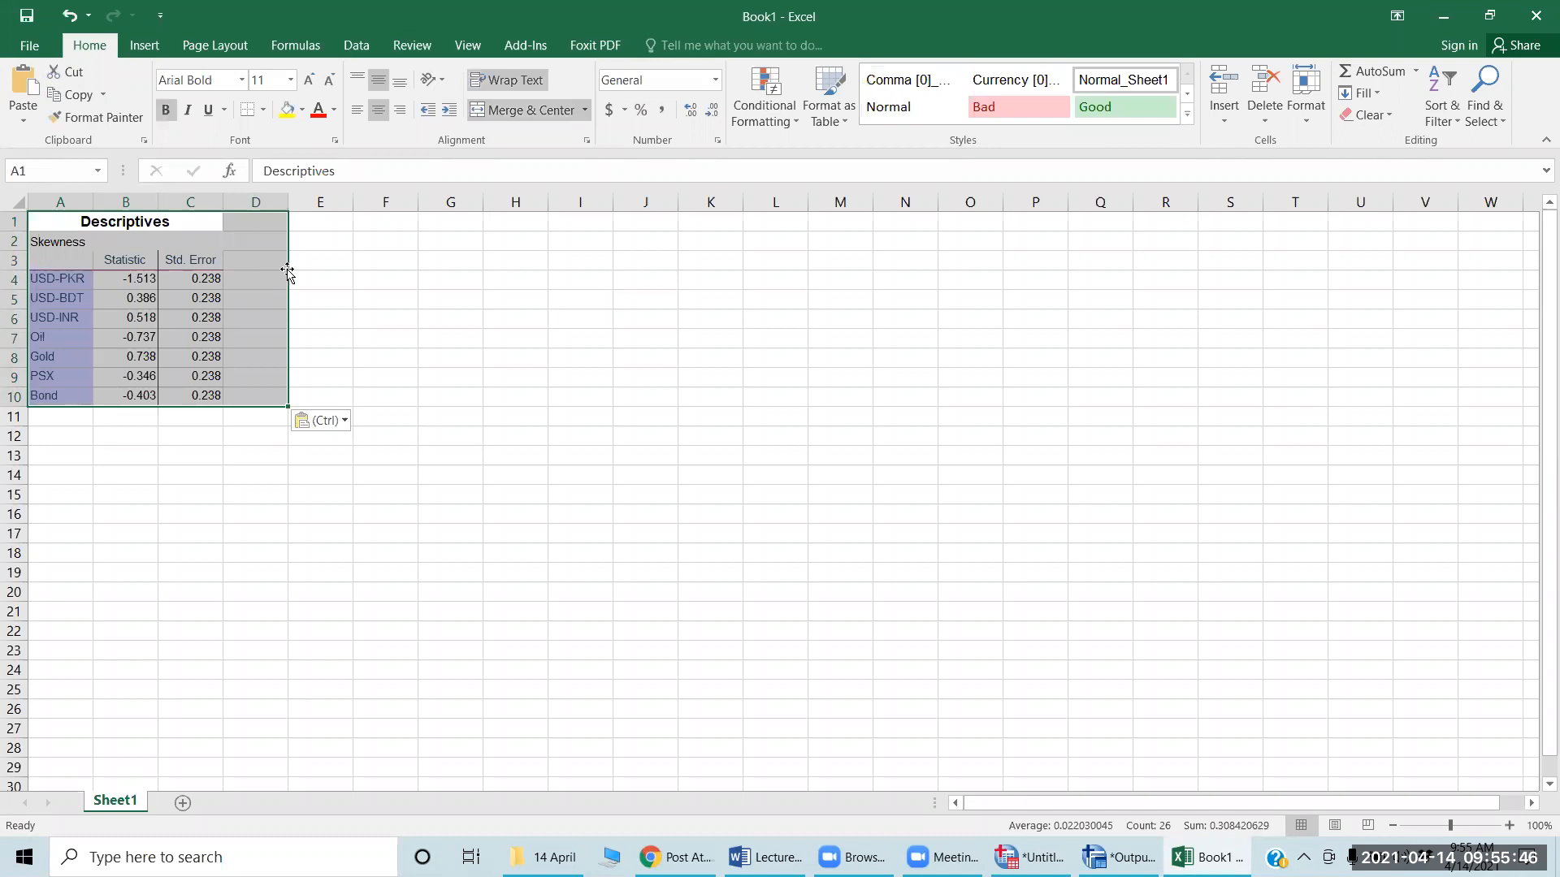
# Add the heading Z in D3 and calculate the USD-PKR skewness z-score in D4 with =B4/C4.
pyautogui.click(254, 263)
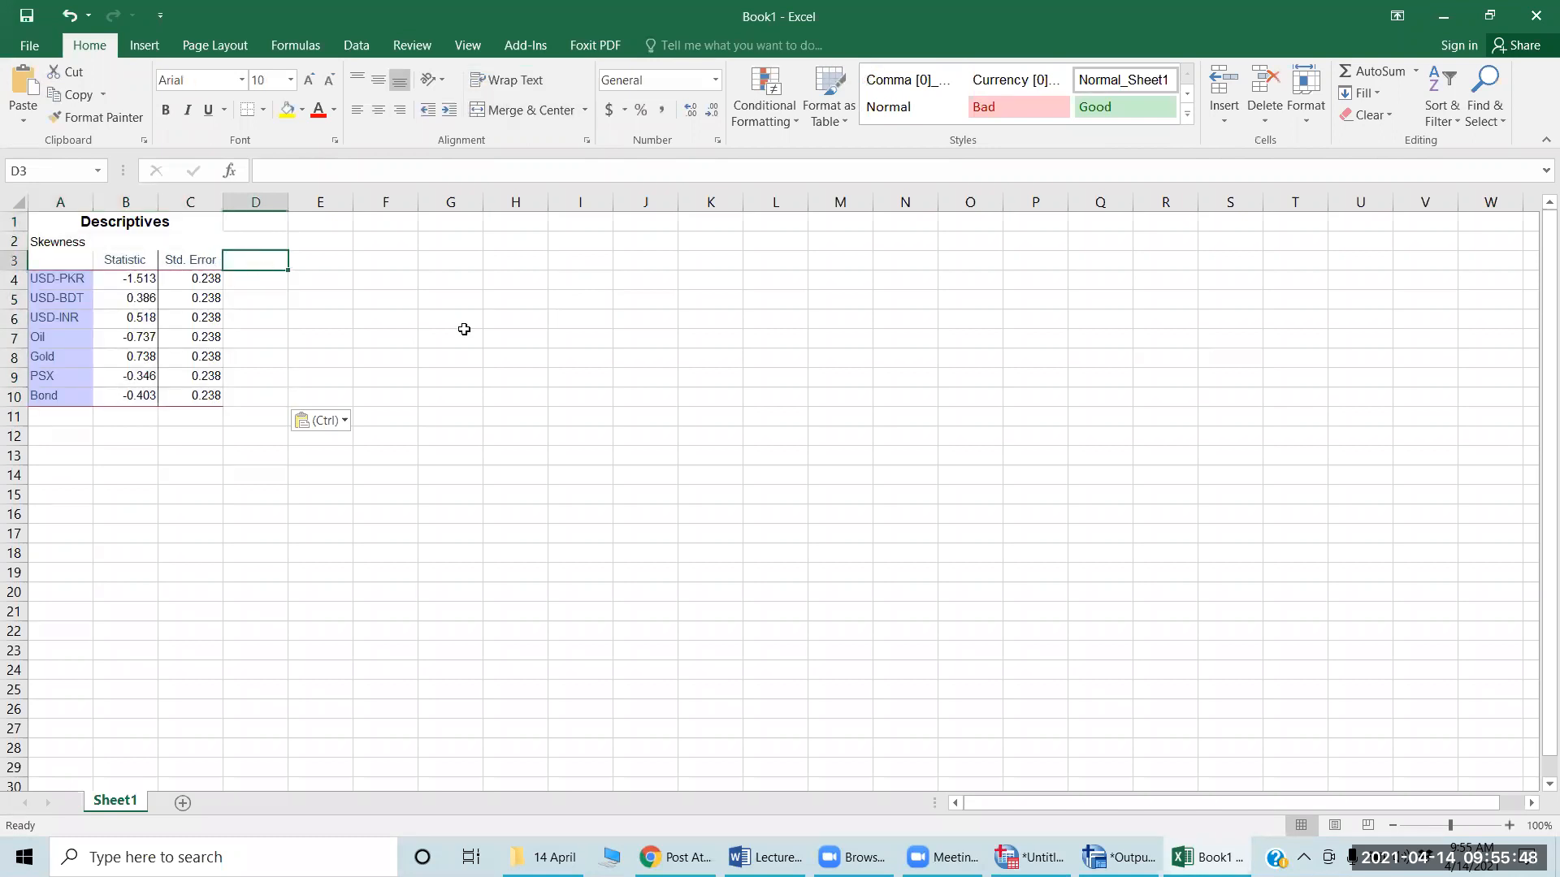
pyautogui.write('Z')
pyautogui.press('Return')
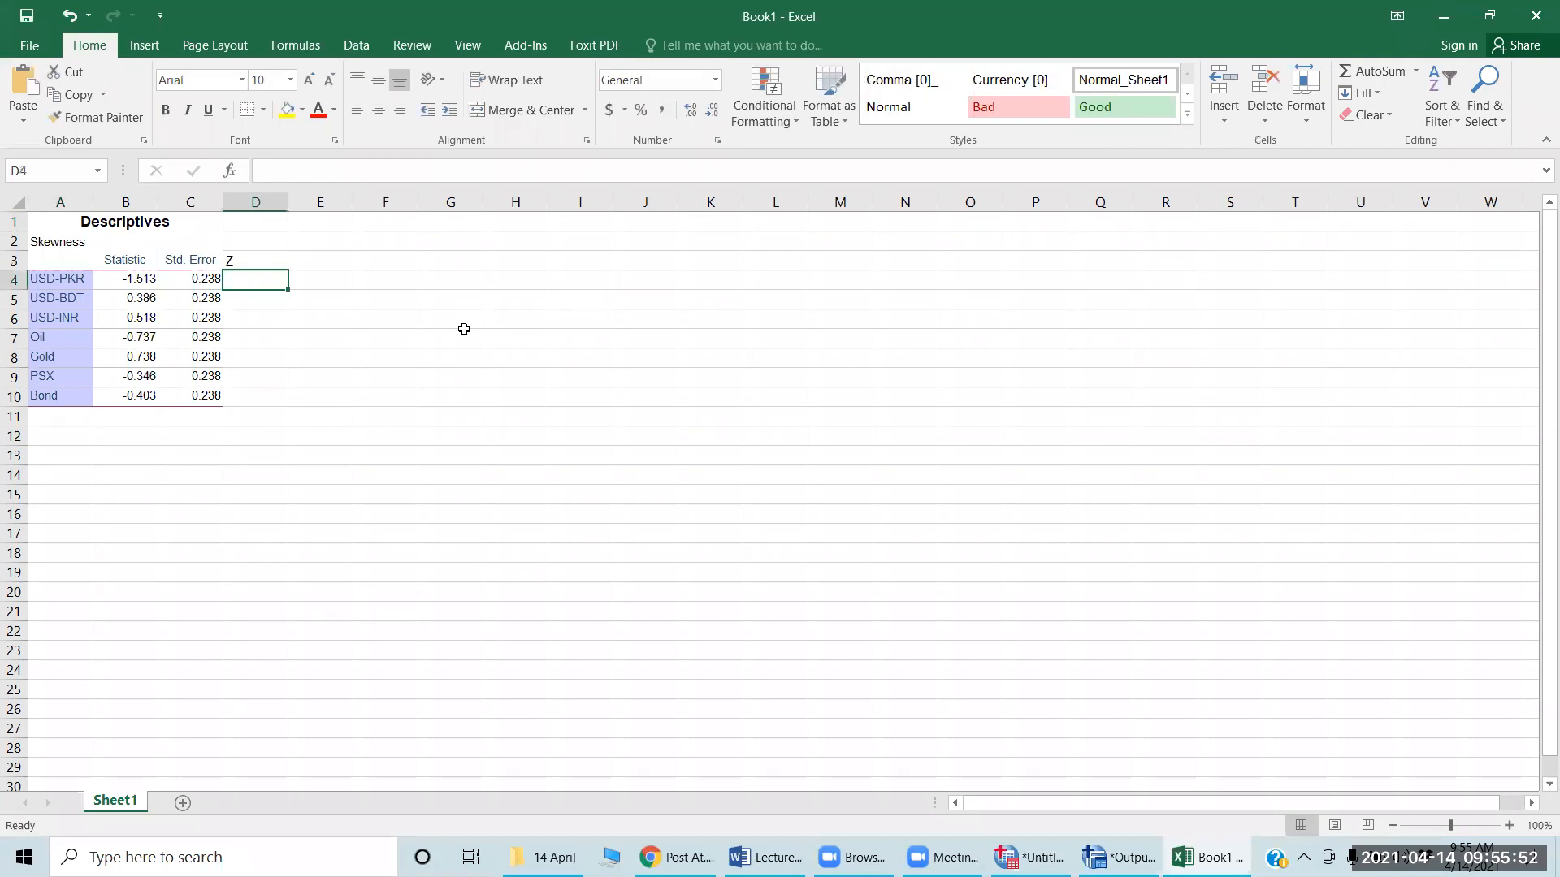
pyautogui.write('=')
pyautogui.click(139, 280)
pyautogui.write('/')
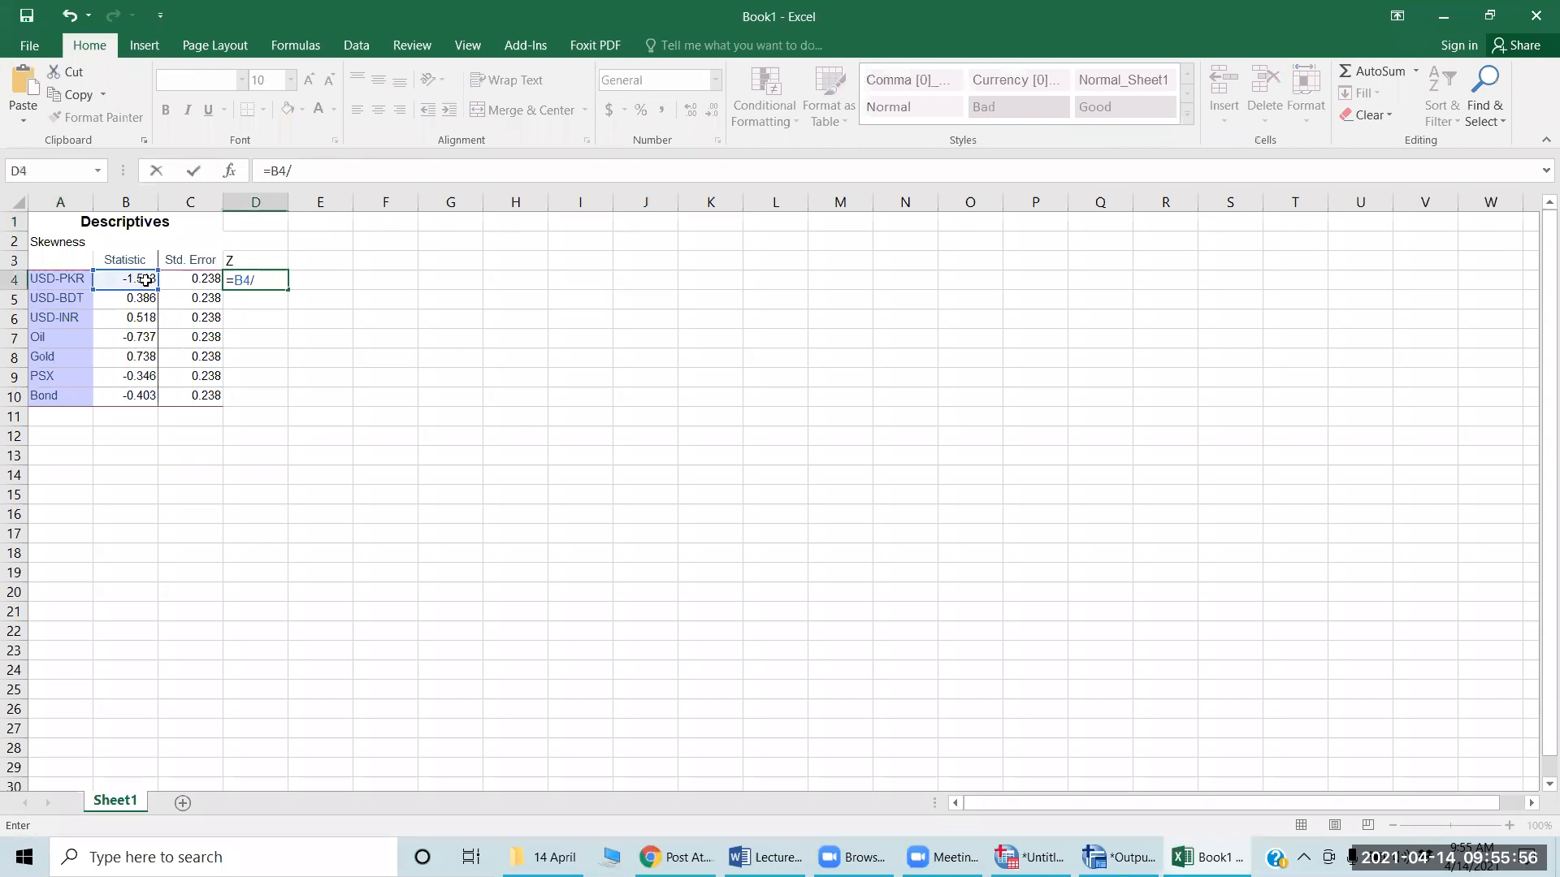
pyautogui.click(199, 281)
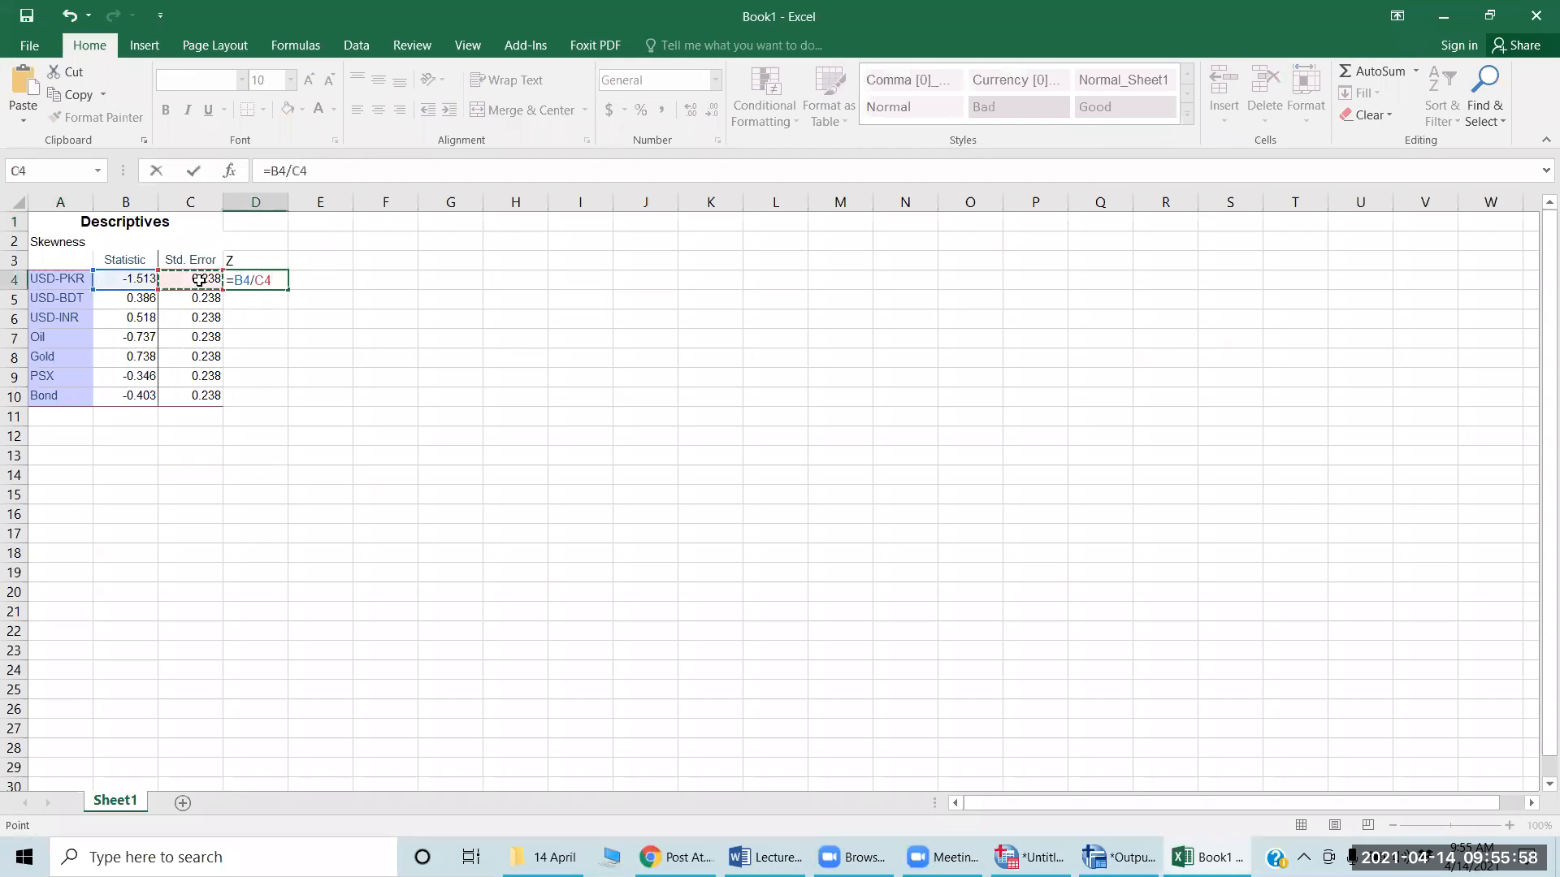
pyautogui.press('Return')
pyautogui.press('Up')
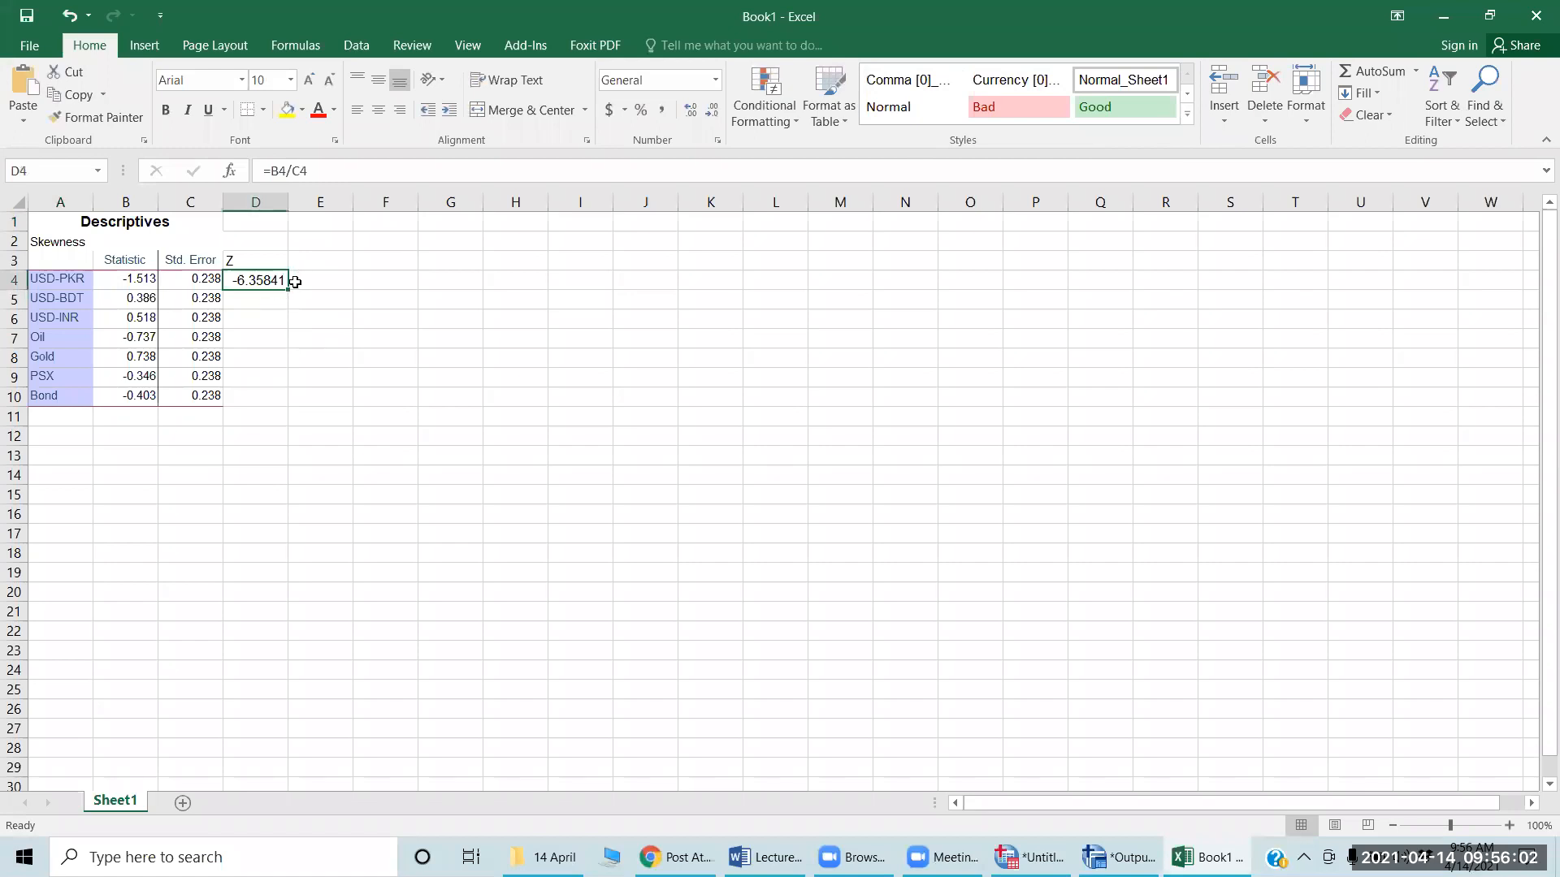
# Fill the skewness z-score formula from D4 down to D10 for the remaining variables.
pyautogui.doubleClick(290, 291)
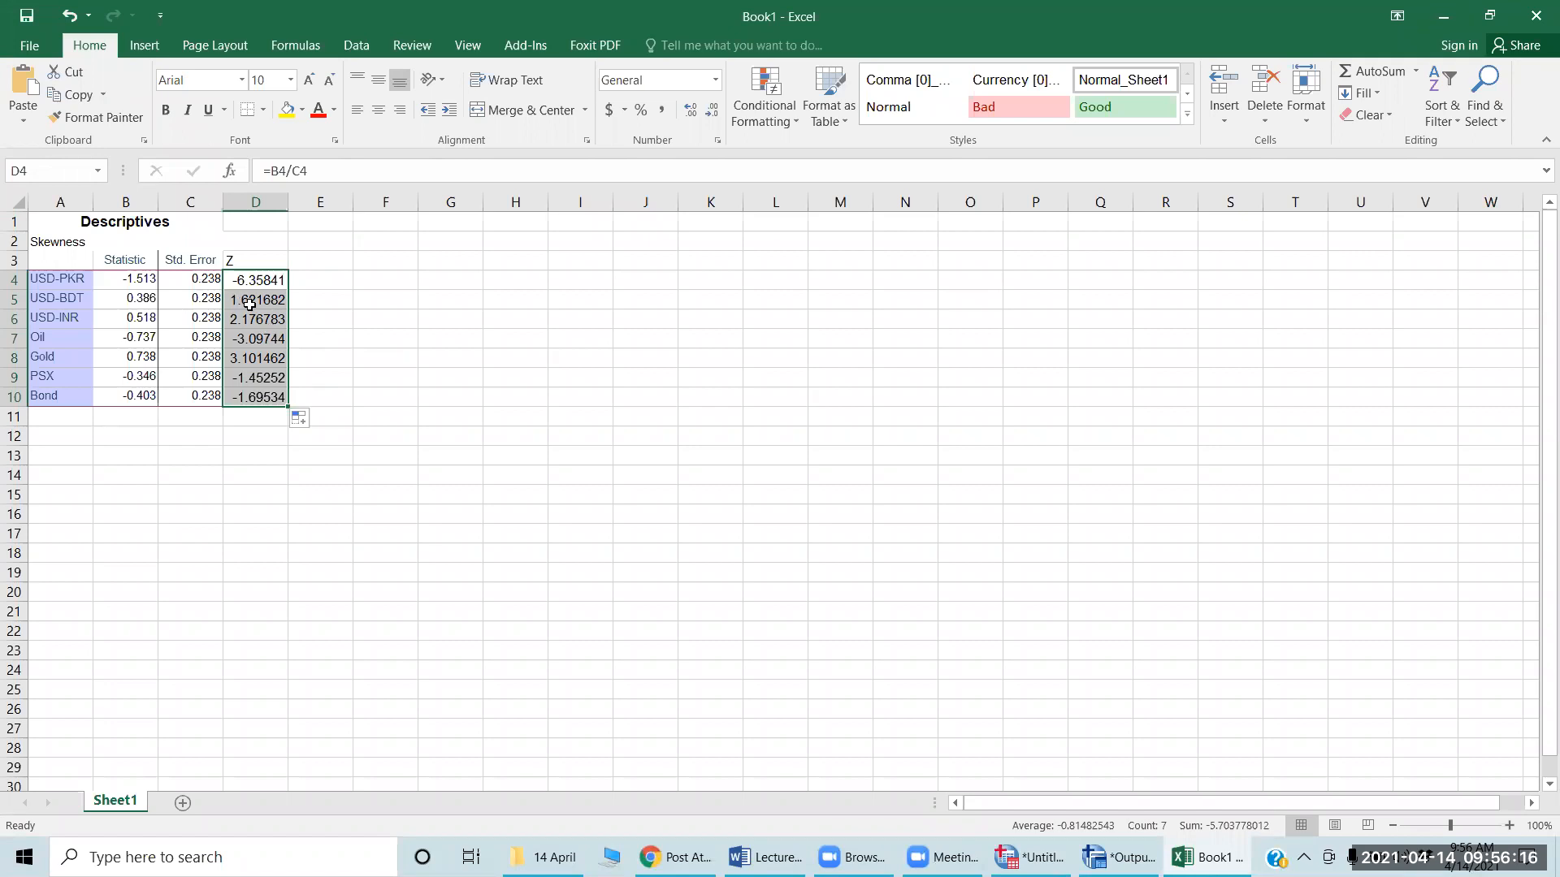
pyautogui.click(251, 306)
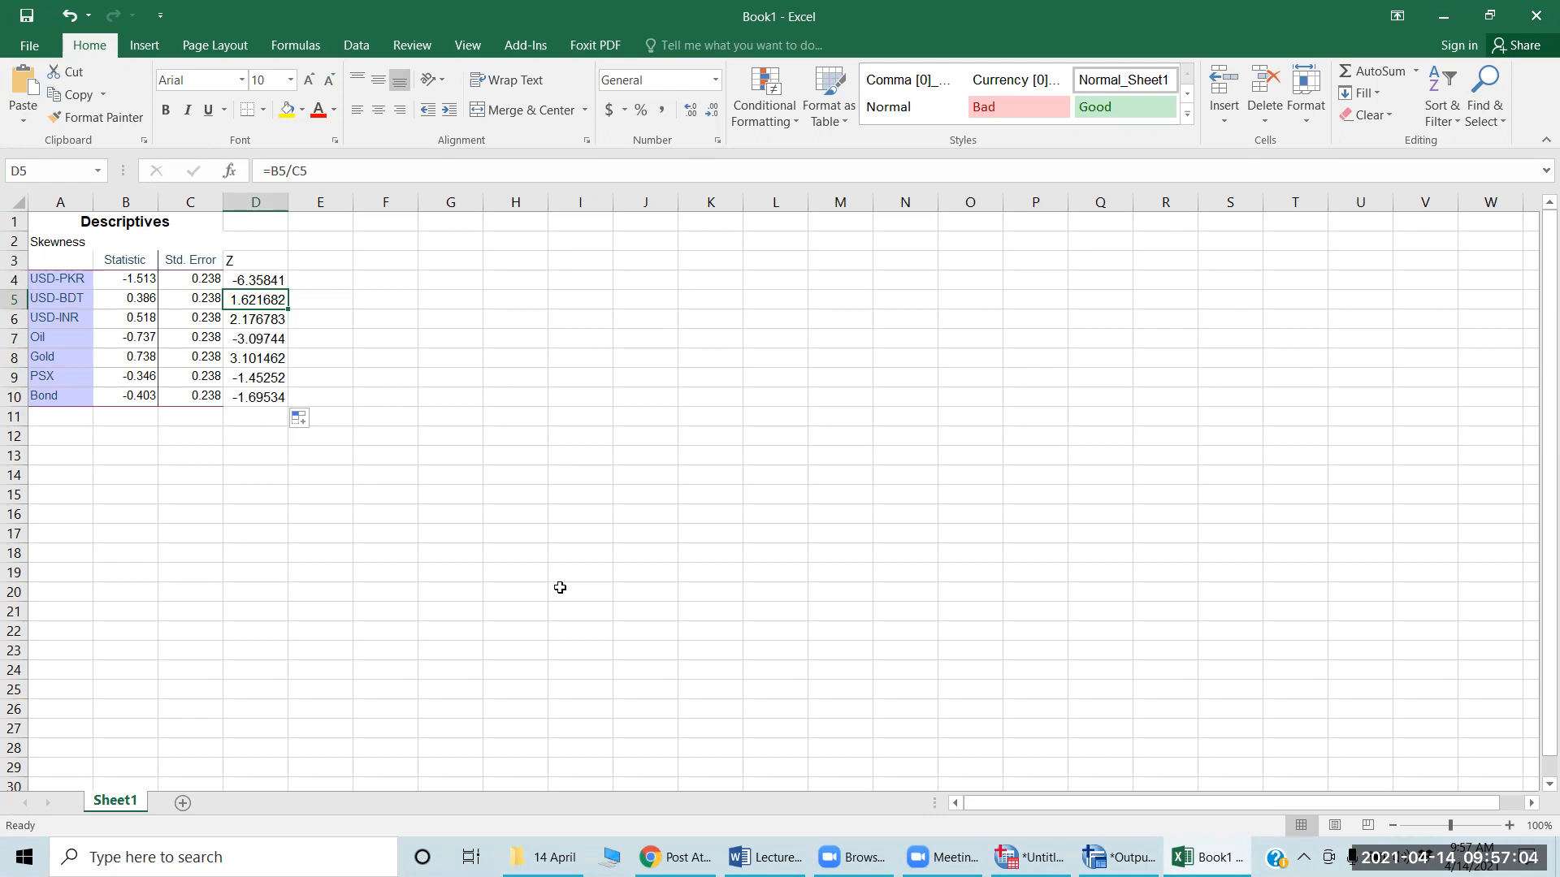
# Switch to the SPSS output and set the Statistics layer of the Descriptives table to Kurtosis, then leave the table's edit mode.
pyautogui.hotkey('alt', 'Tab')
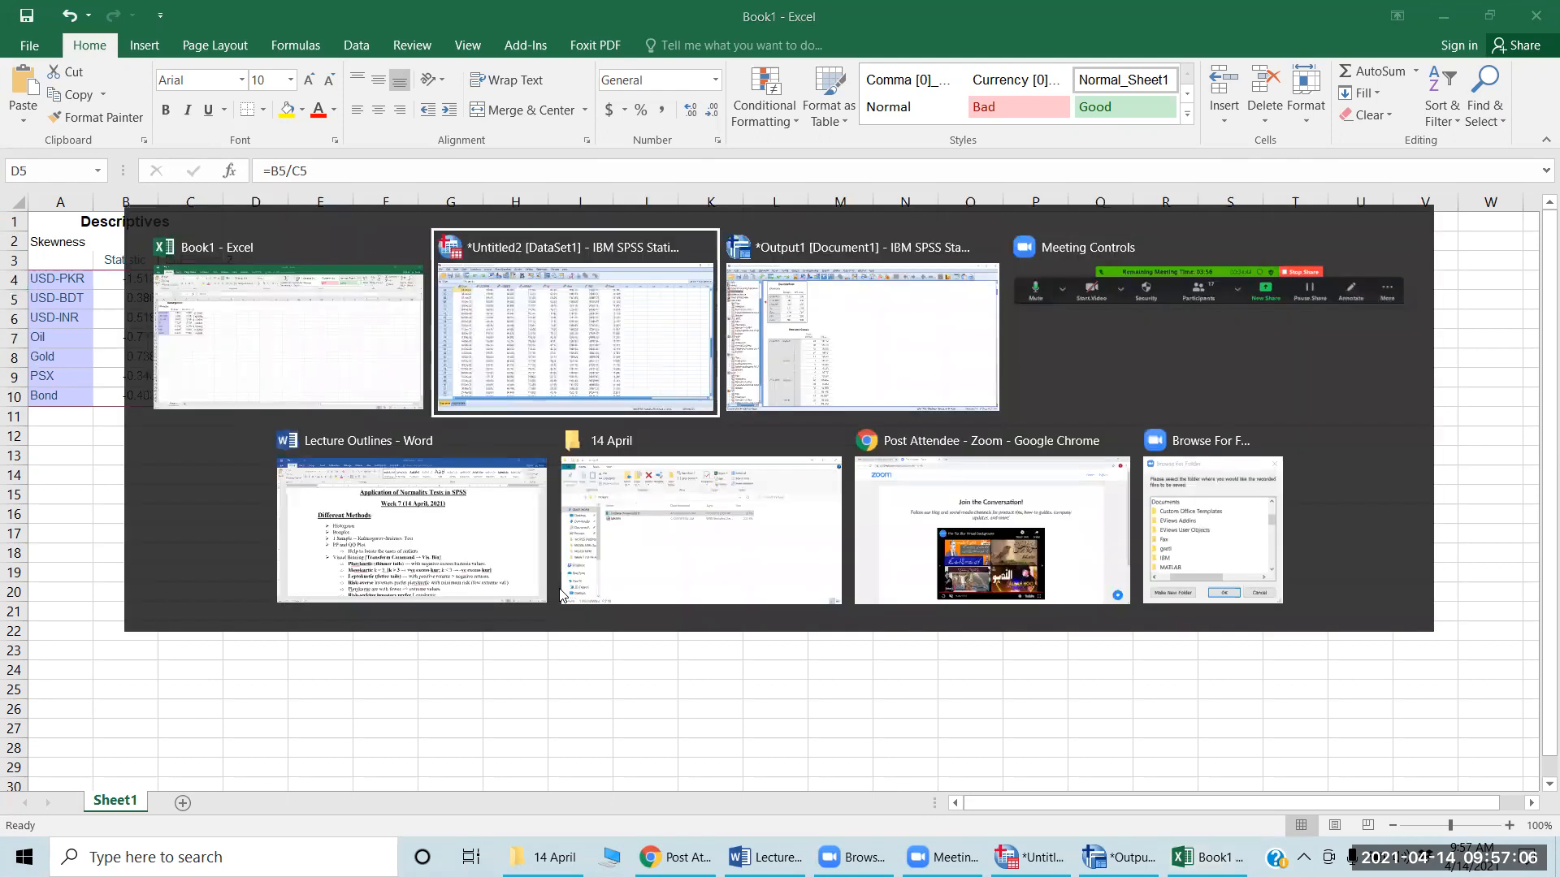
pyautogui.hotkey('alt', 'Tab')
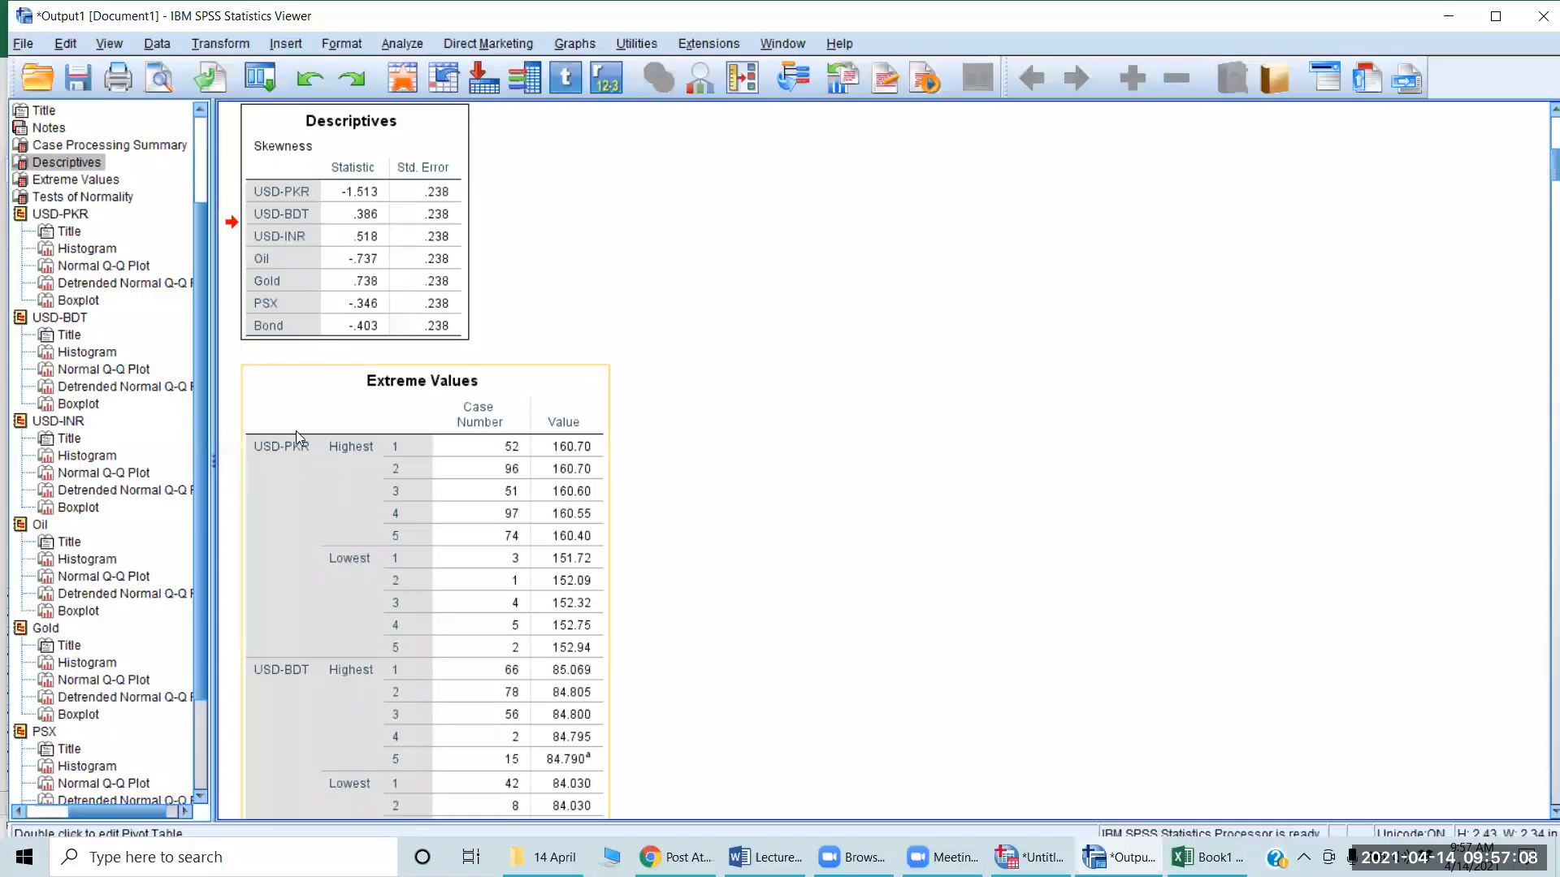
pyautogui.doubleClick(405, 192)
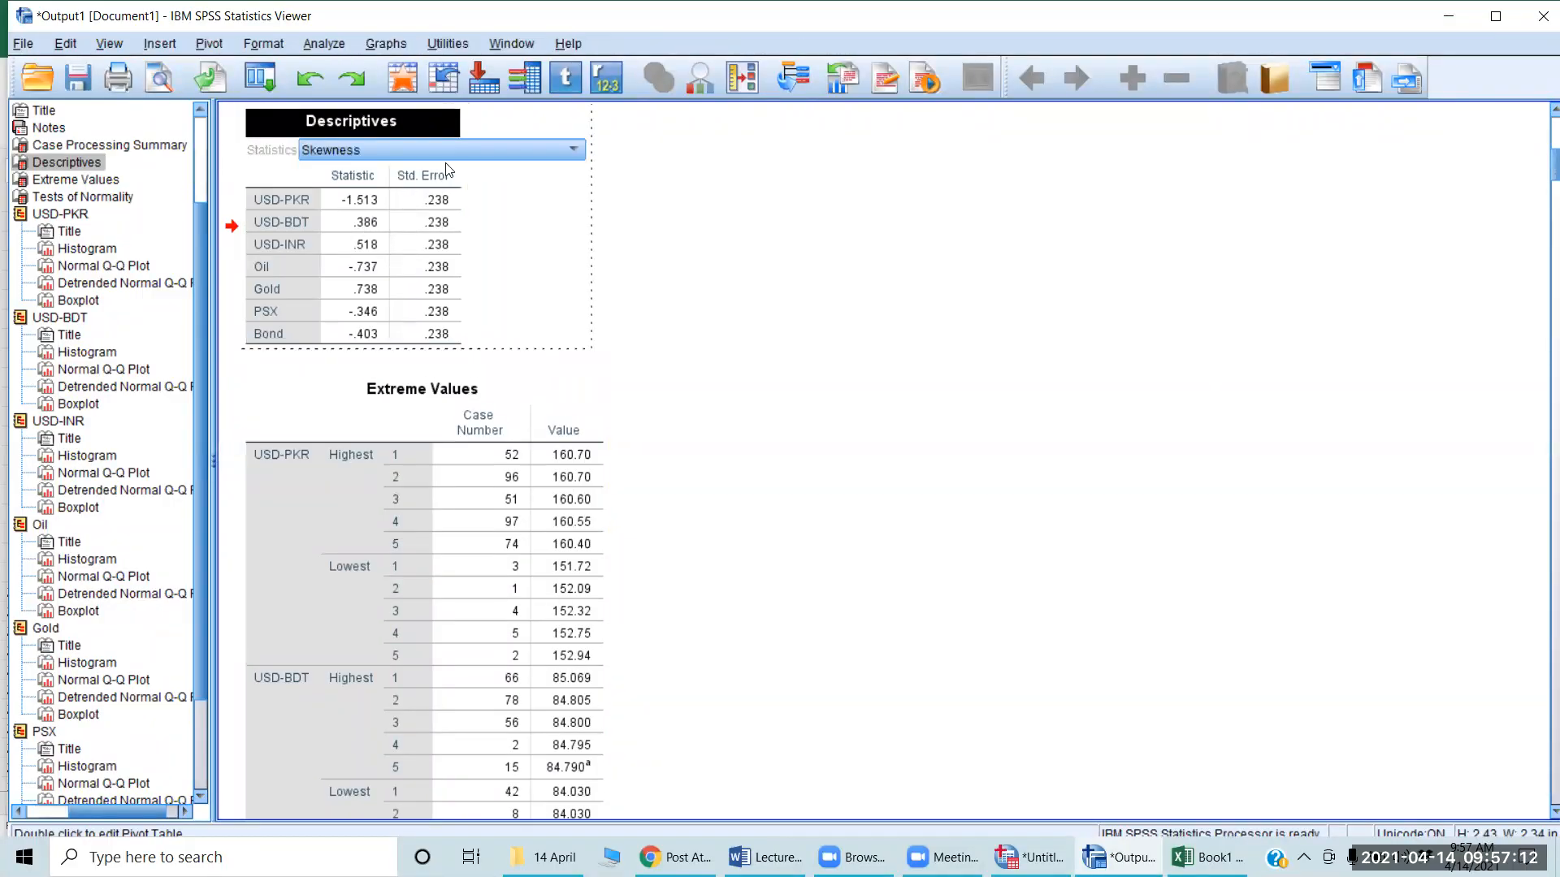
pyautogui.click(524, 149)
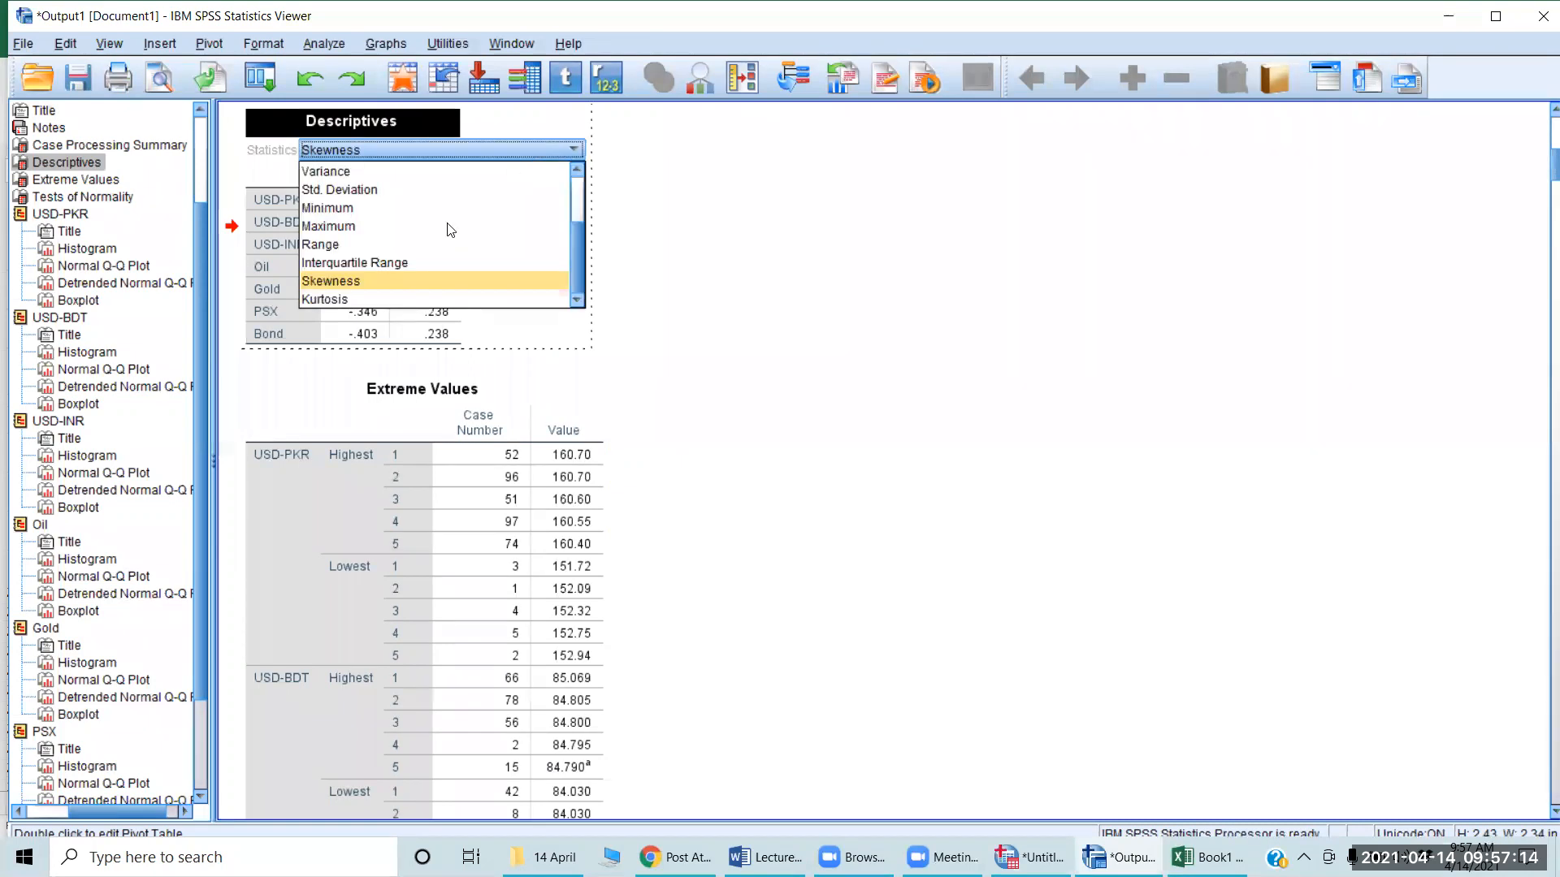
pyautogui.click(377, 301)
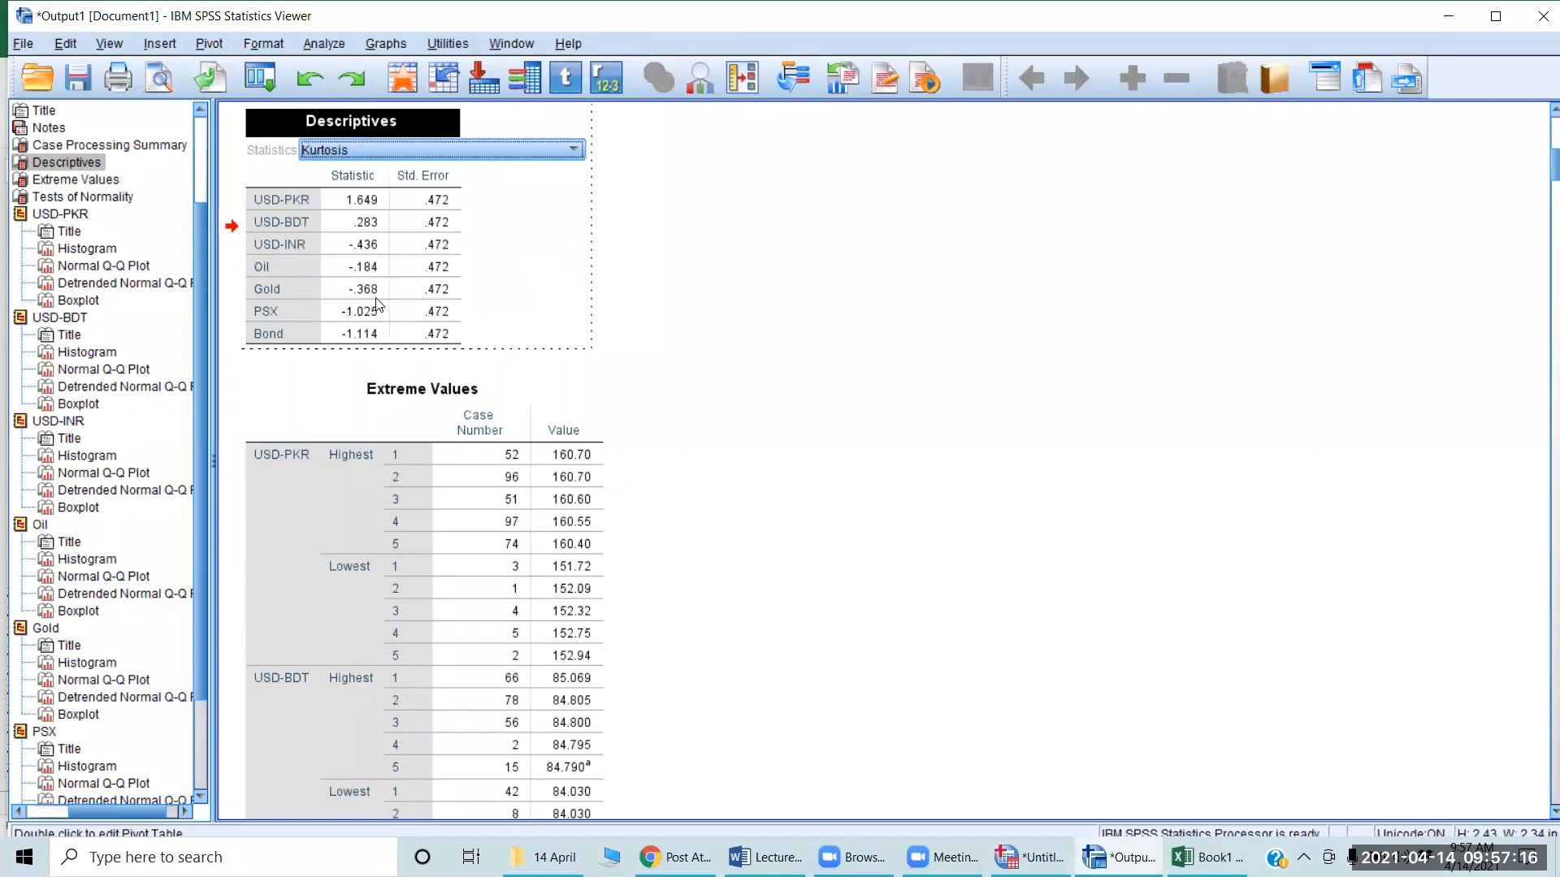
pyautogui.click(833, 242)
# Copy the Kurtosis Descriptives table and paste it at cell G4 of the Excel sheet holding the skewness table.
pyautogui.click(351, 288)
pyautogui.rightClick(322, 247)
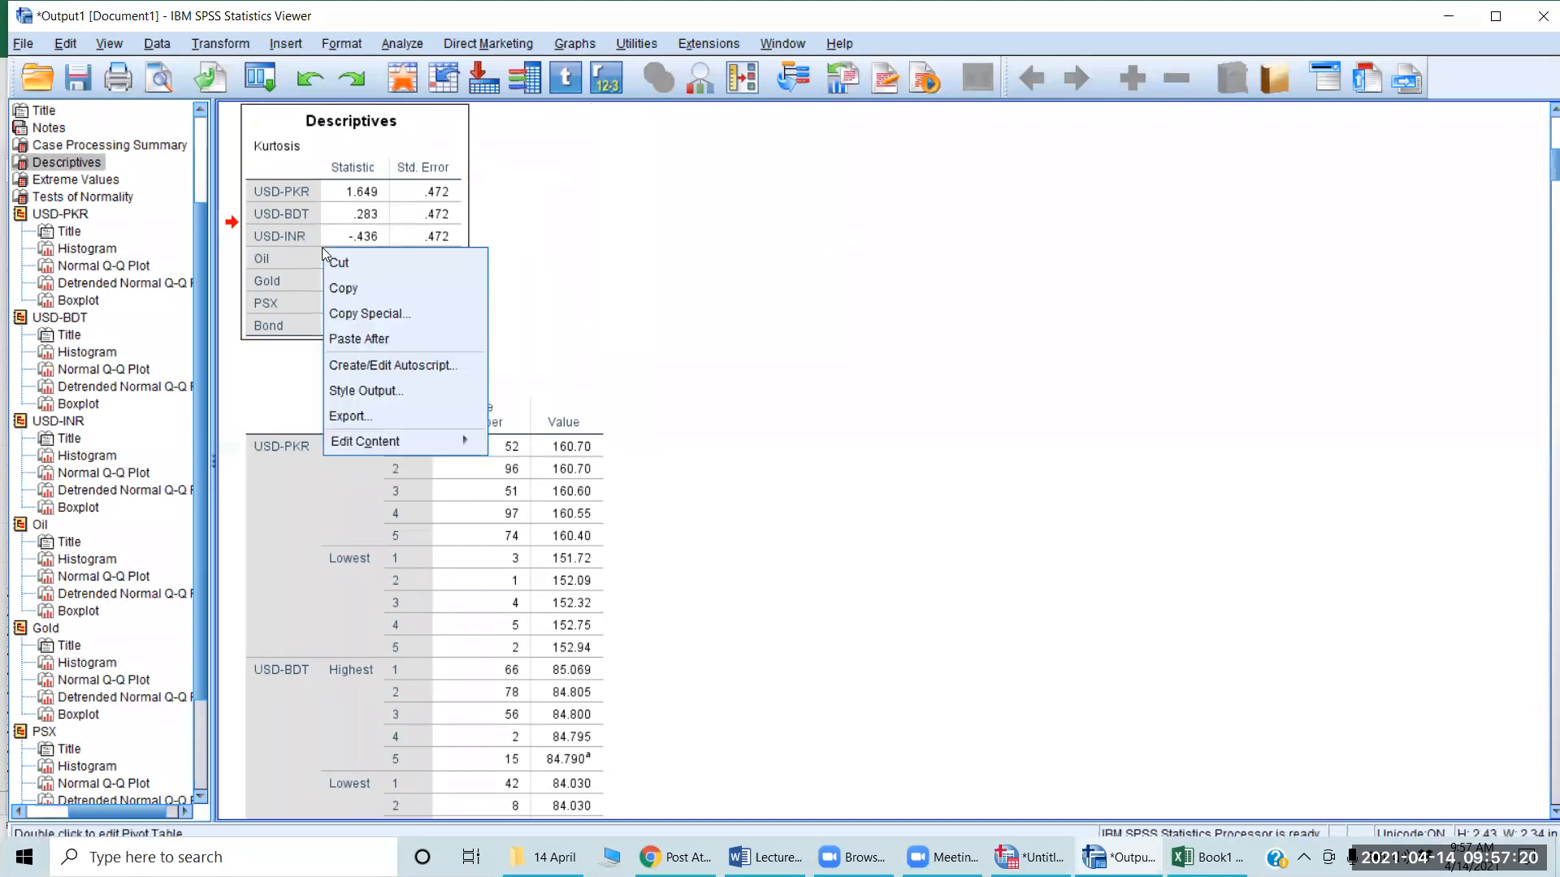
pyautogui.click(371, 287)
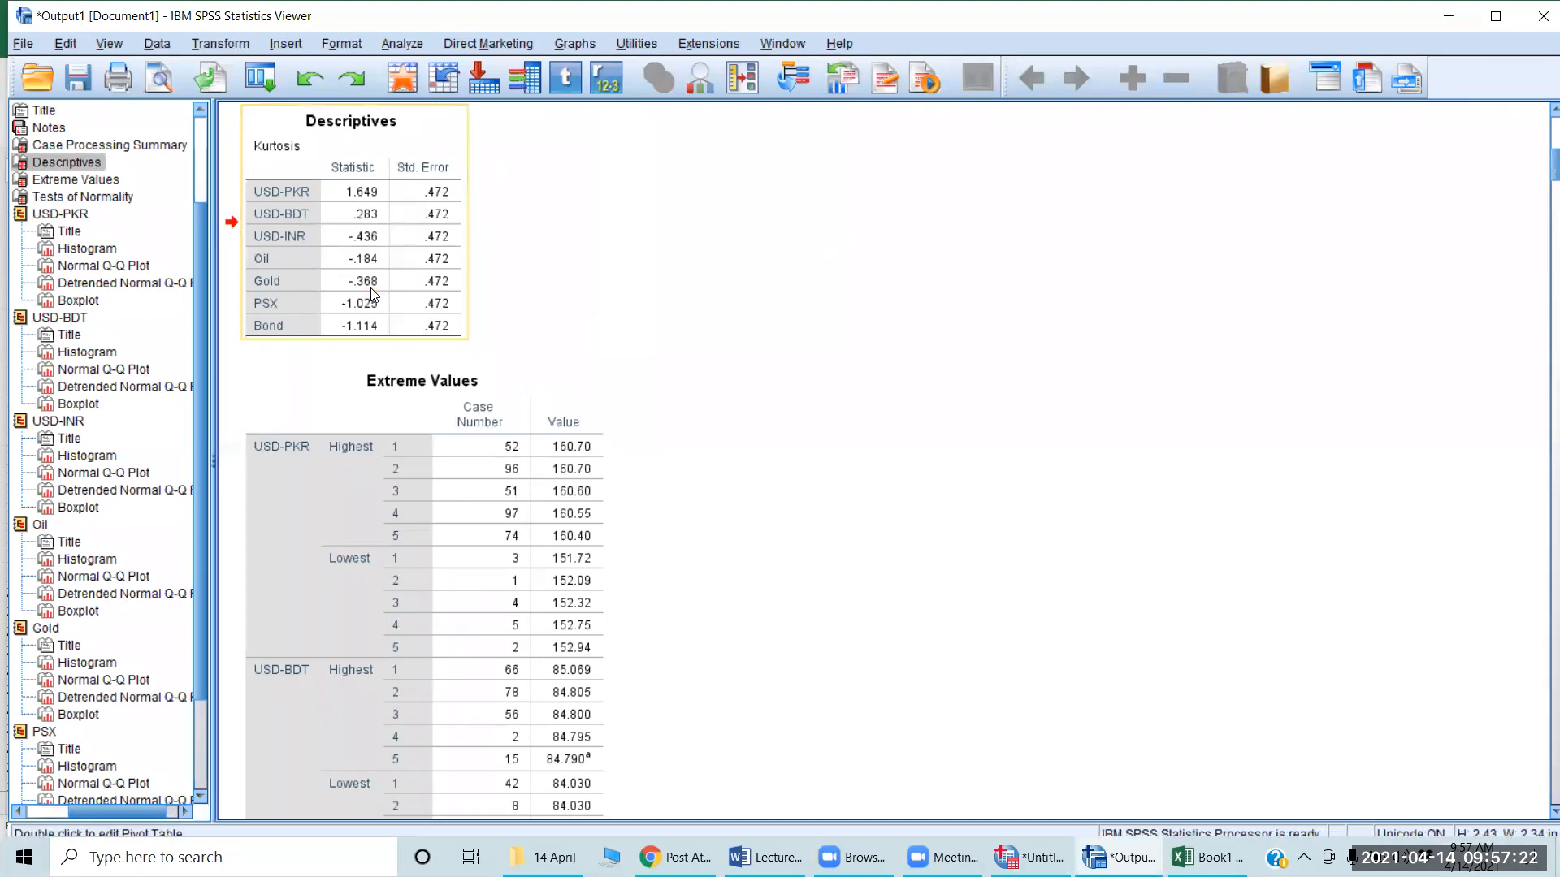
pyautogui.hotkey('alt', 'Tab')
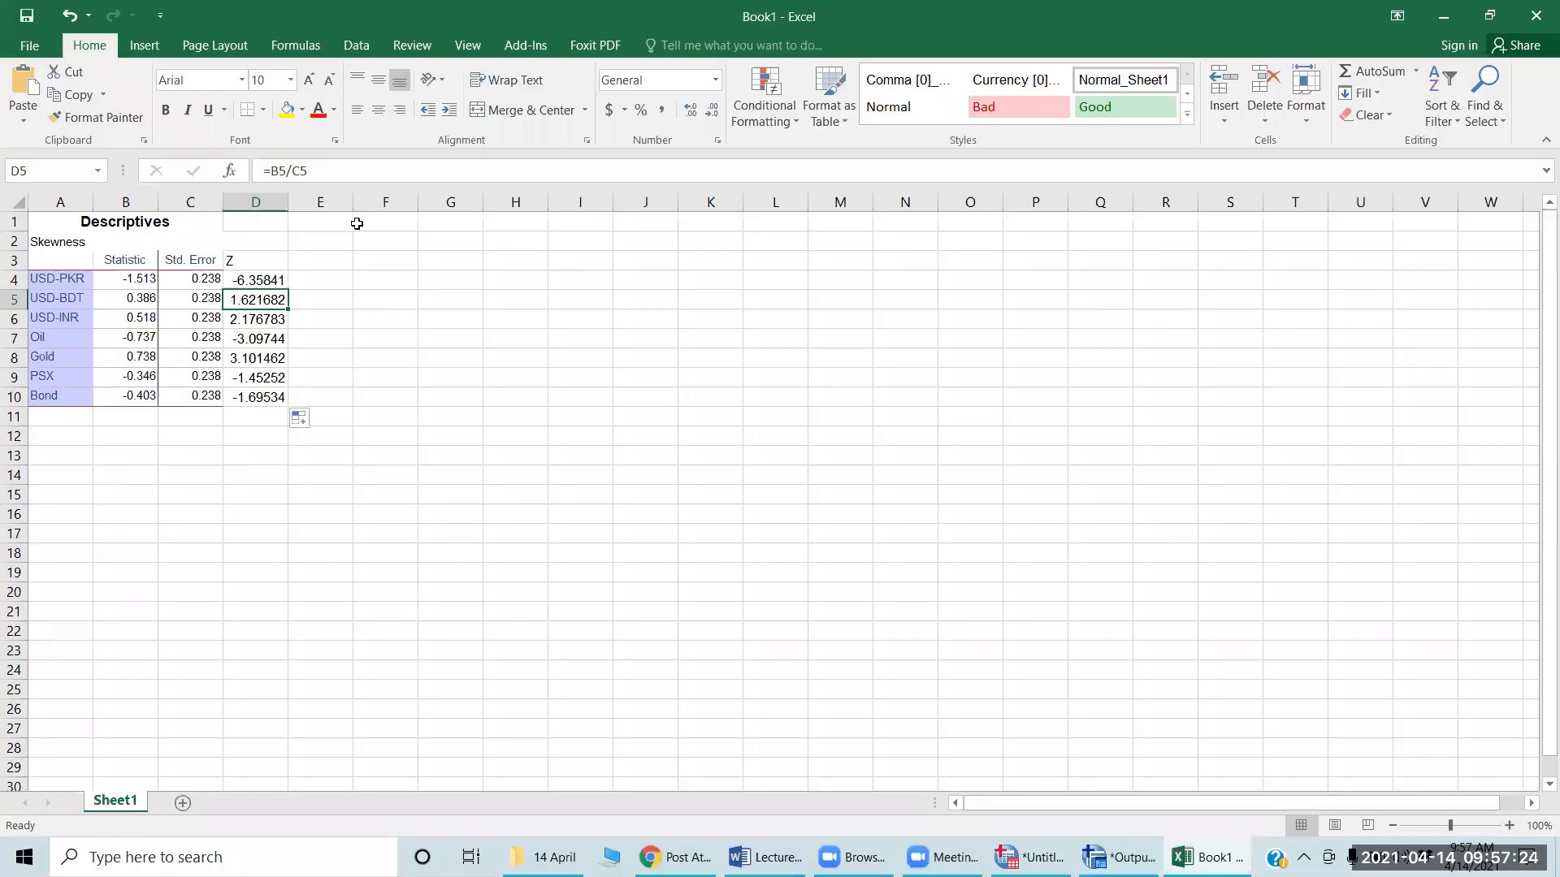
pyautogui.click(453, 278)
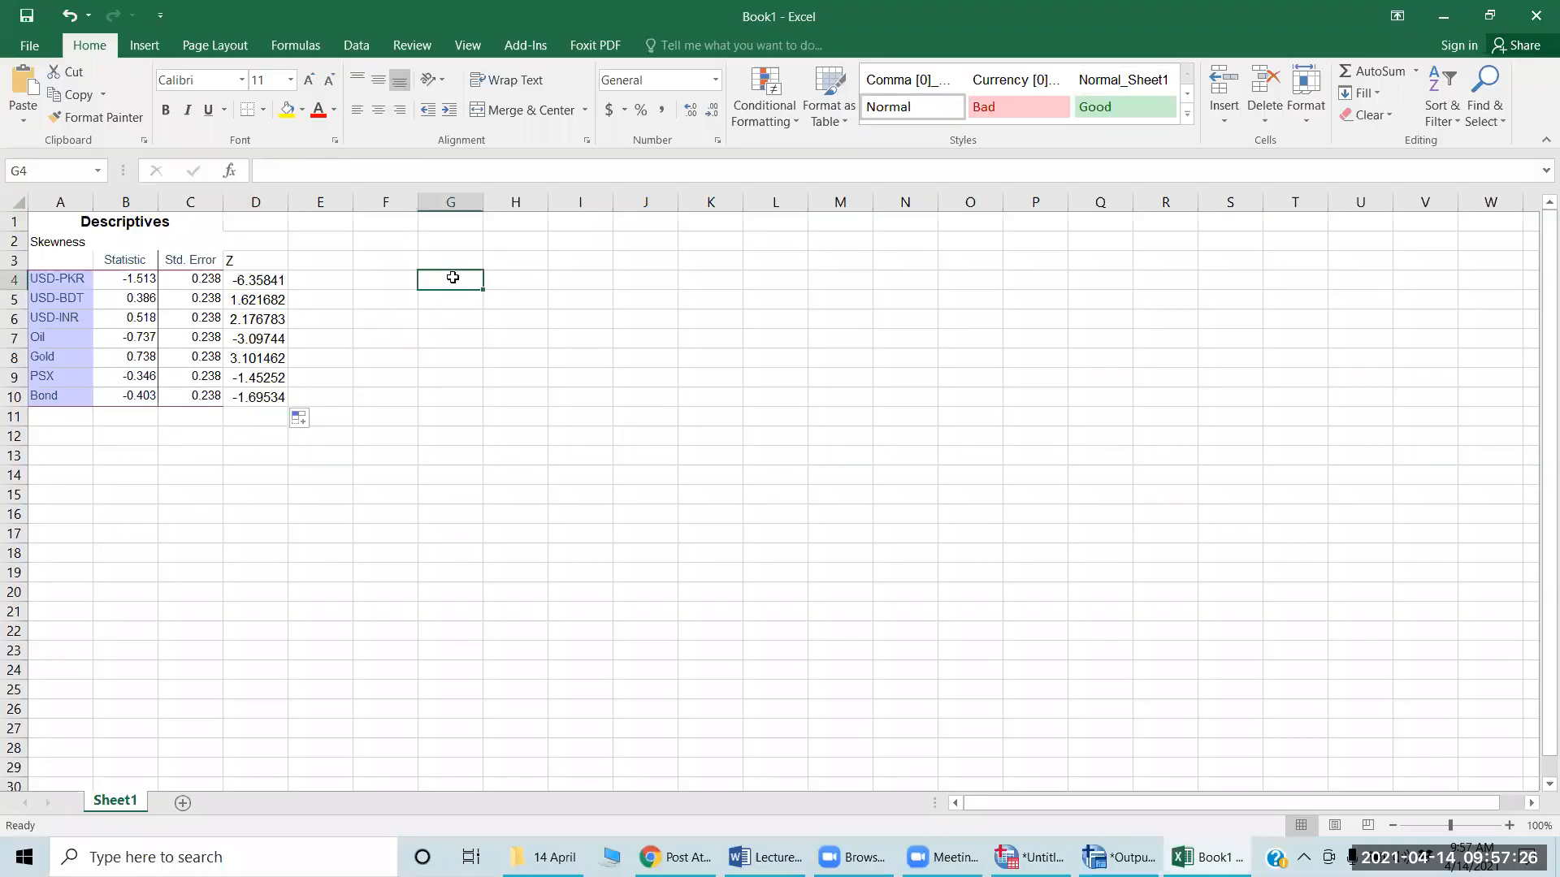
pyautogui.hotkey('ctrl', 'v')
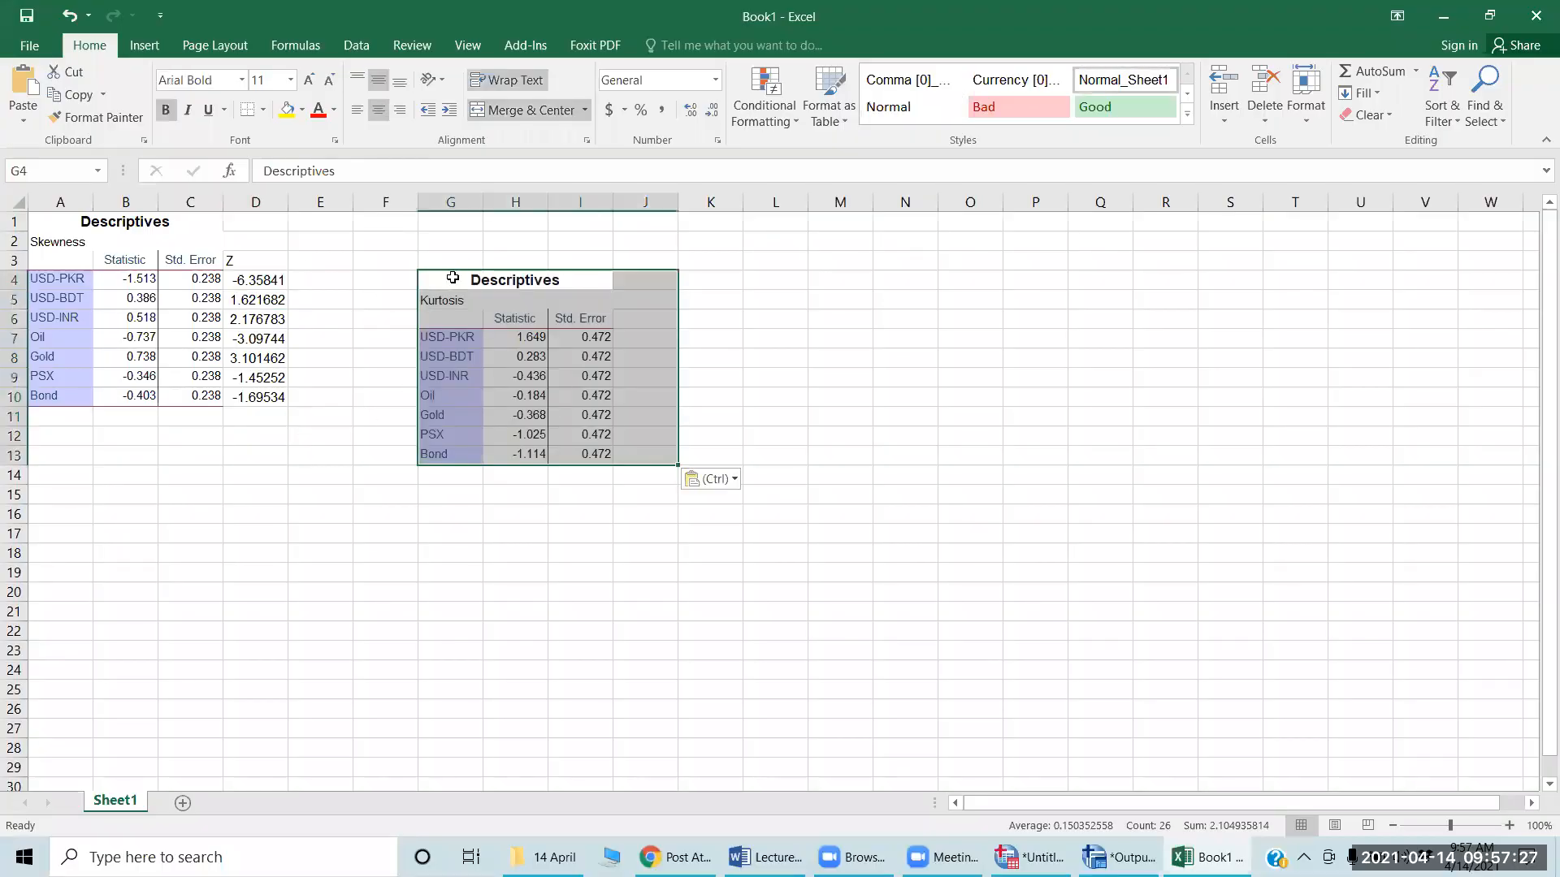
# Add the heading Z-K in J6 beside the kurtosis table's Std. Error column.
pyautogui.click(647, 319)
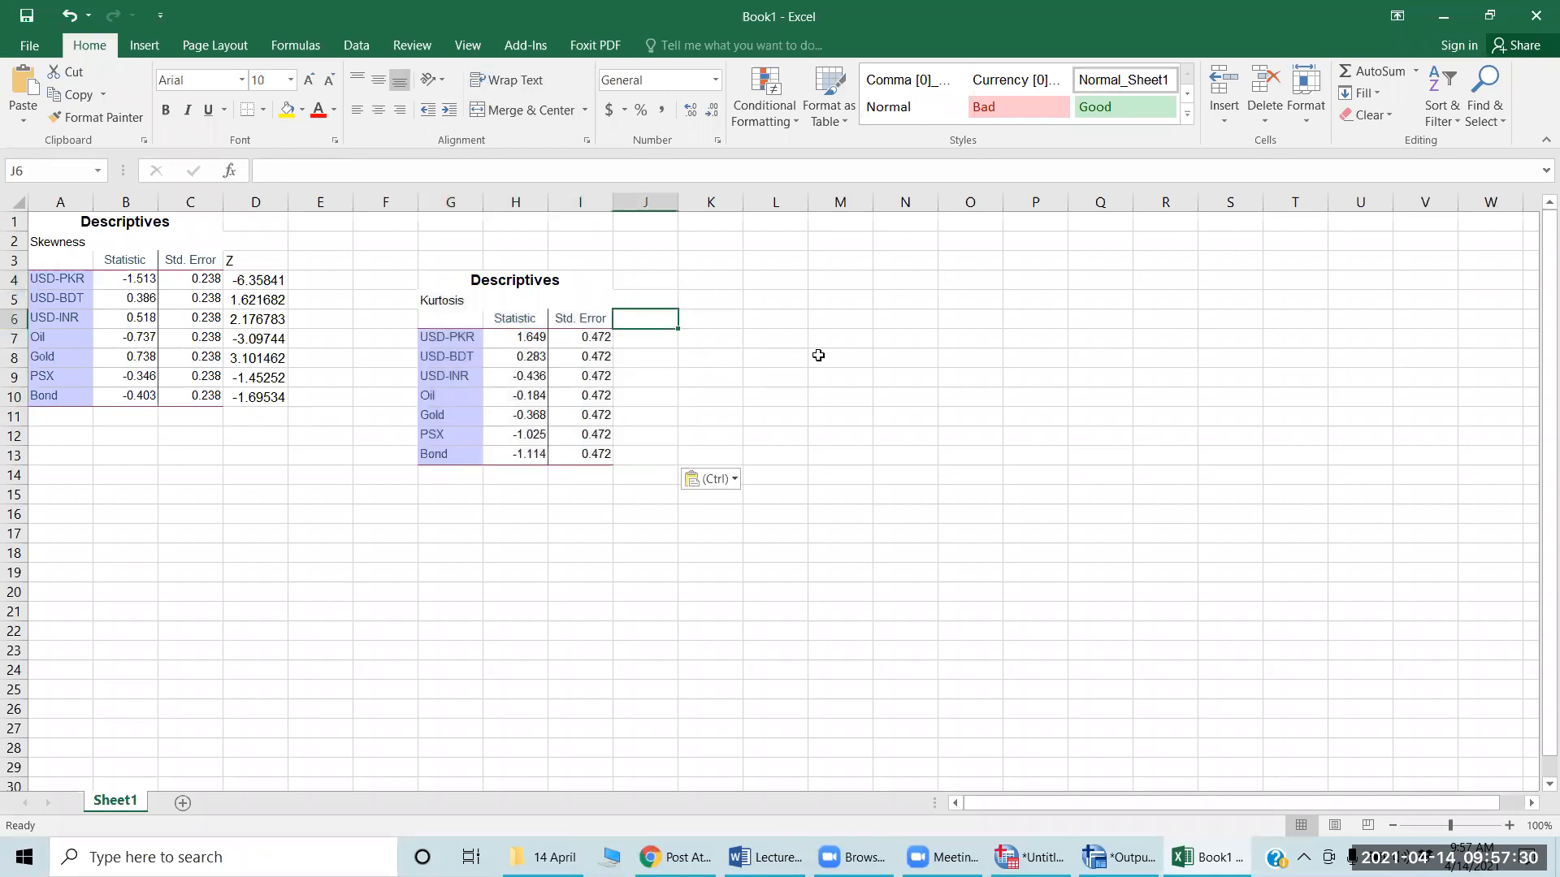
pyautogui.write('Z')
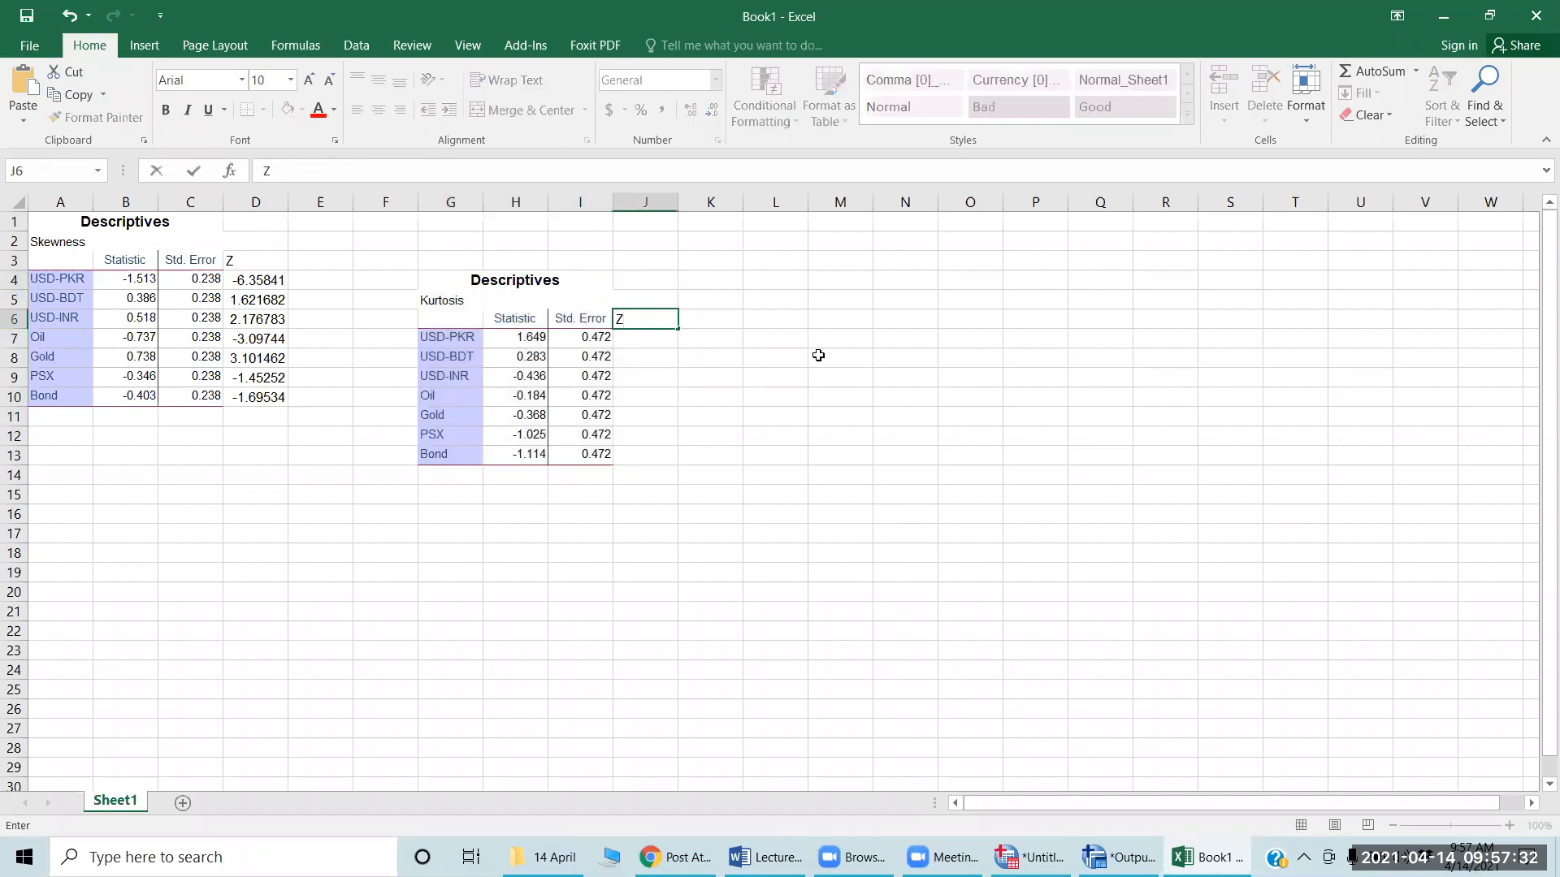
pyautogui.write('-K')
pyautogui.press('Return')
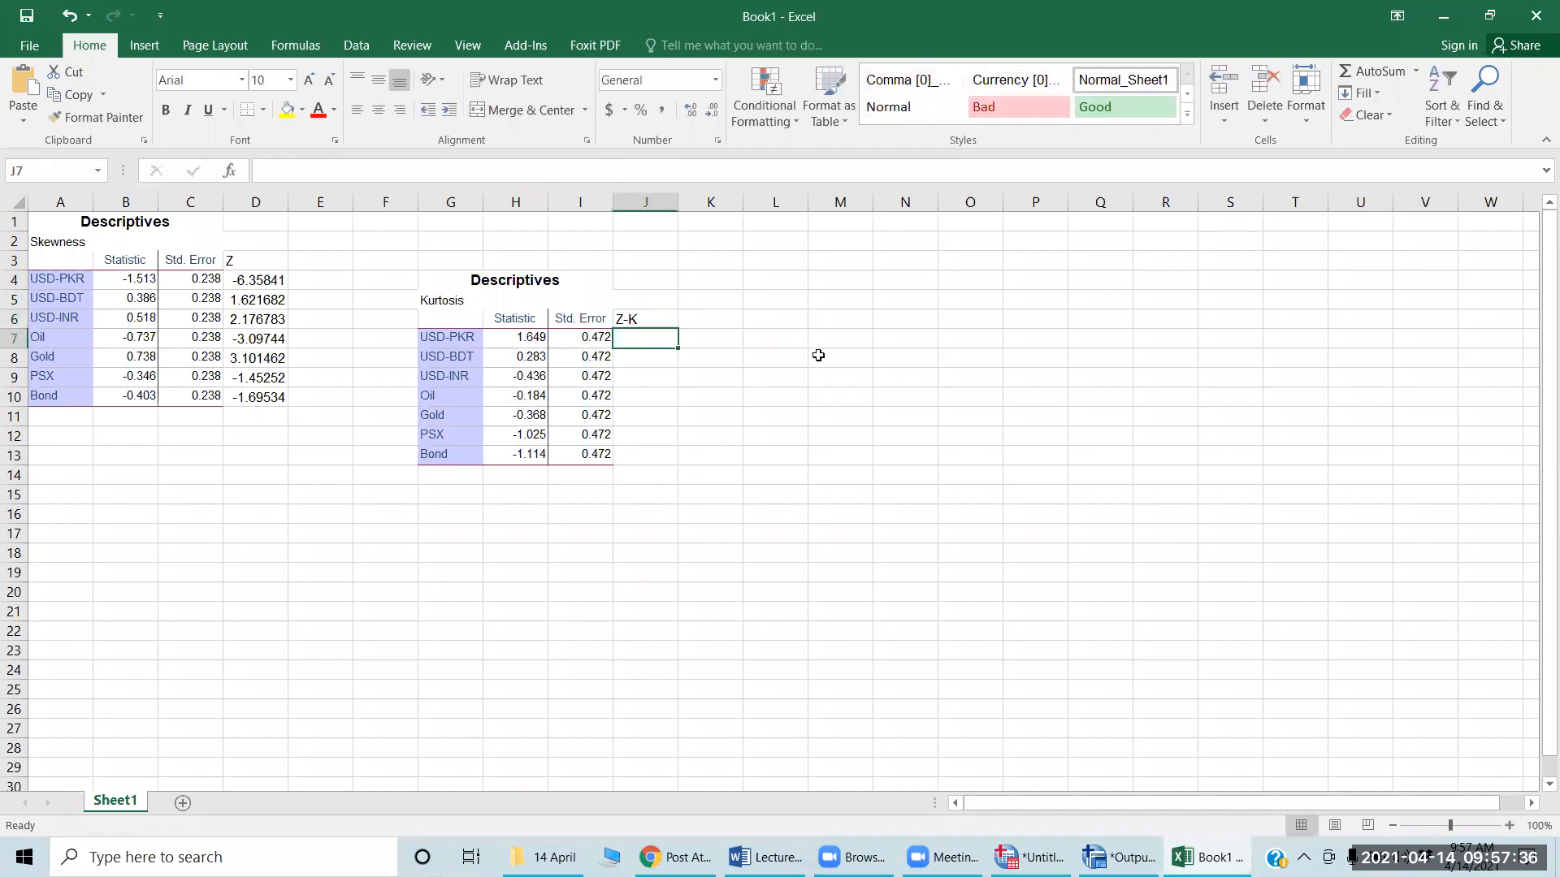
# Calculate the USD-PKR kurtosis z-score in J7 with =H7/I7 and fill the formula down to J13.
pyautogui.write('=')
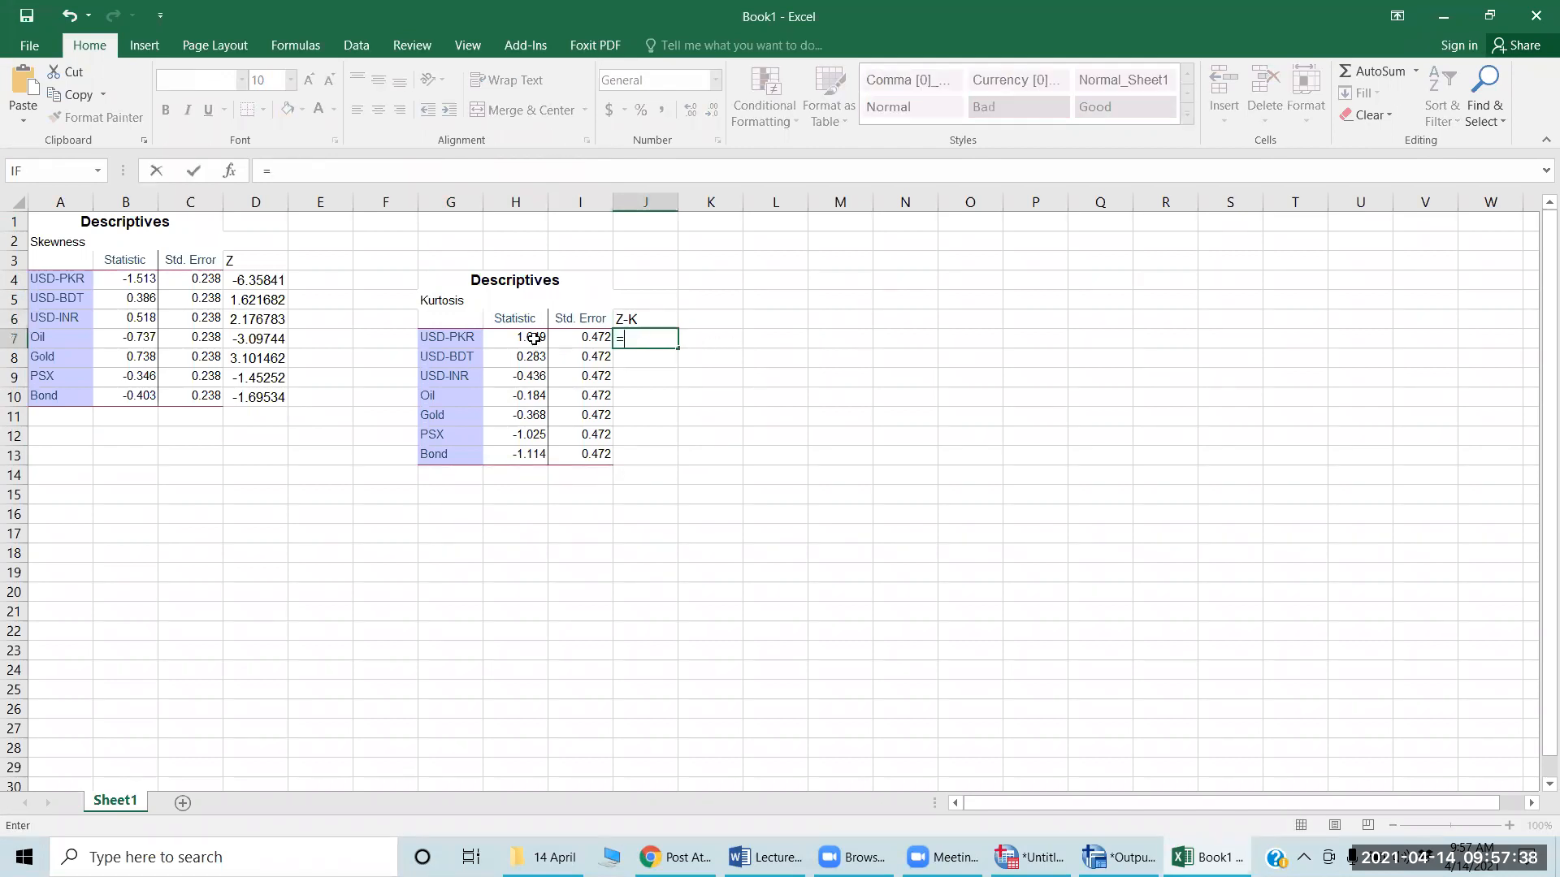
pyautogui.click(532, 339)
pyautogui.write('/')
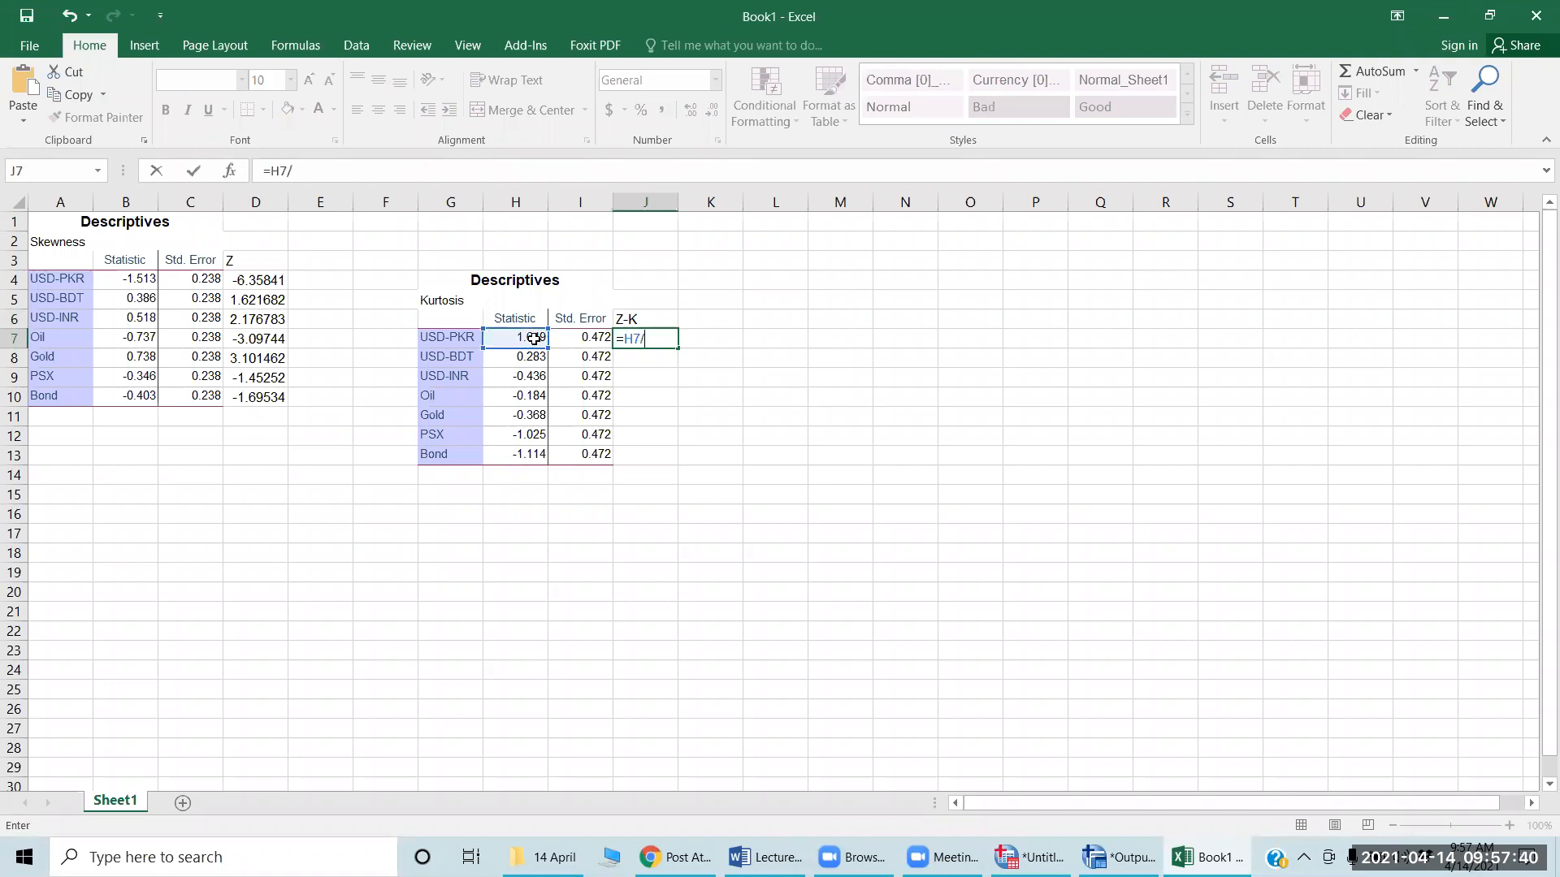
pyautogui.click(572, 339)
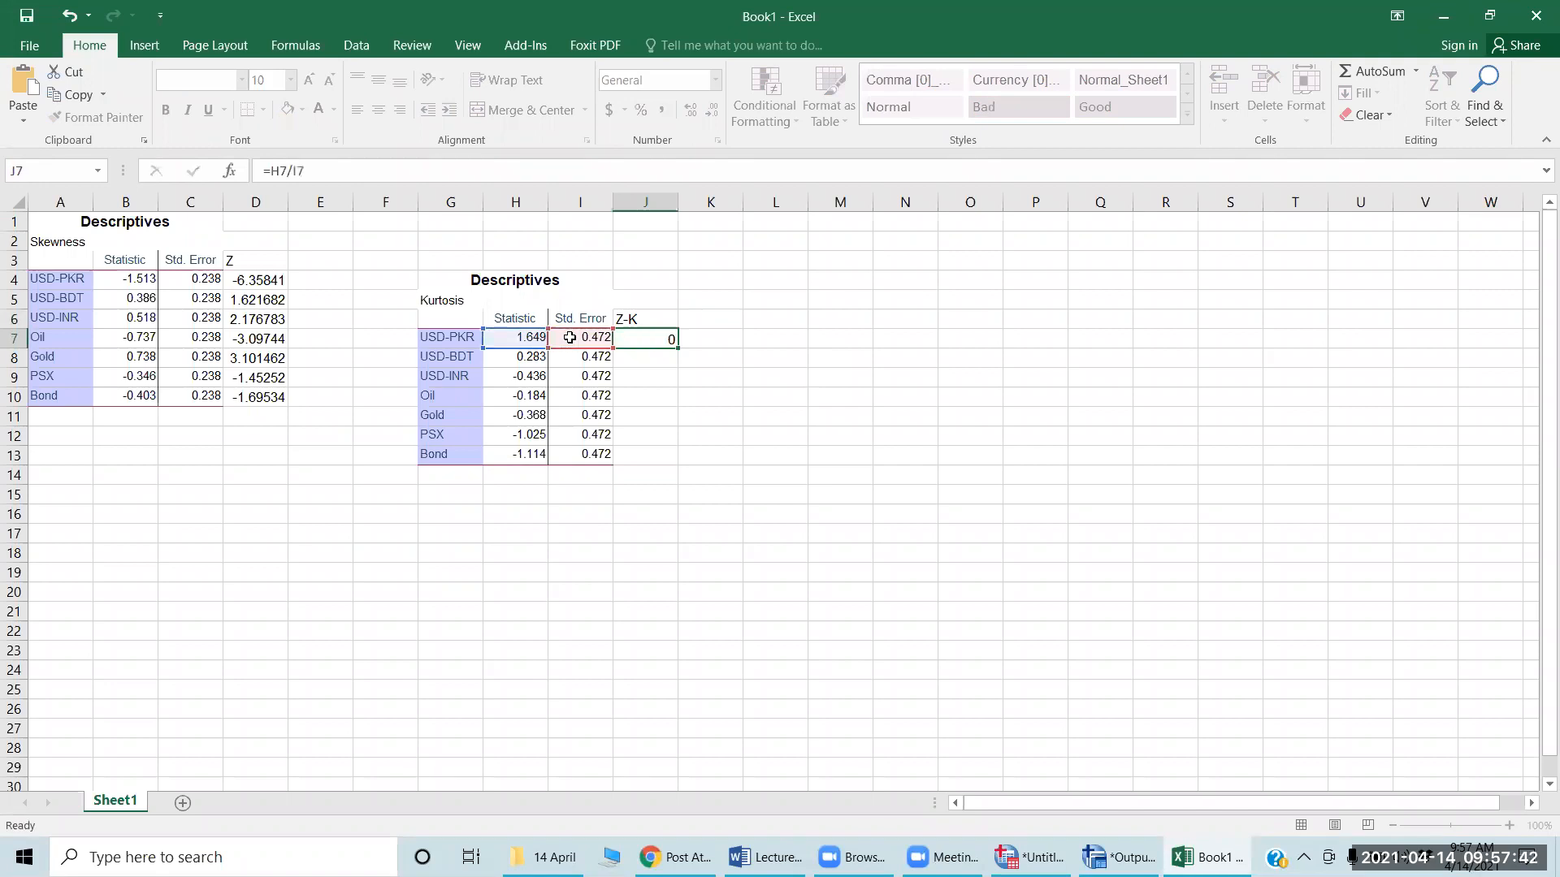
pyautogui.press('Return')
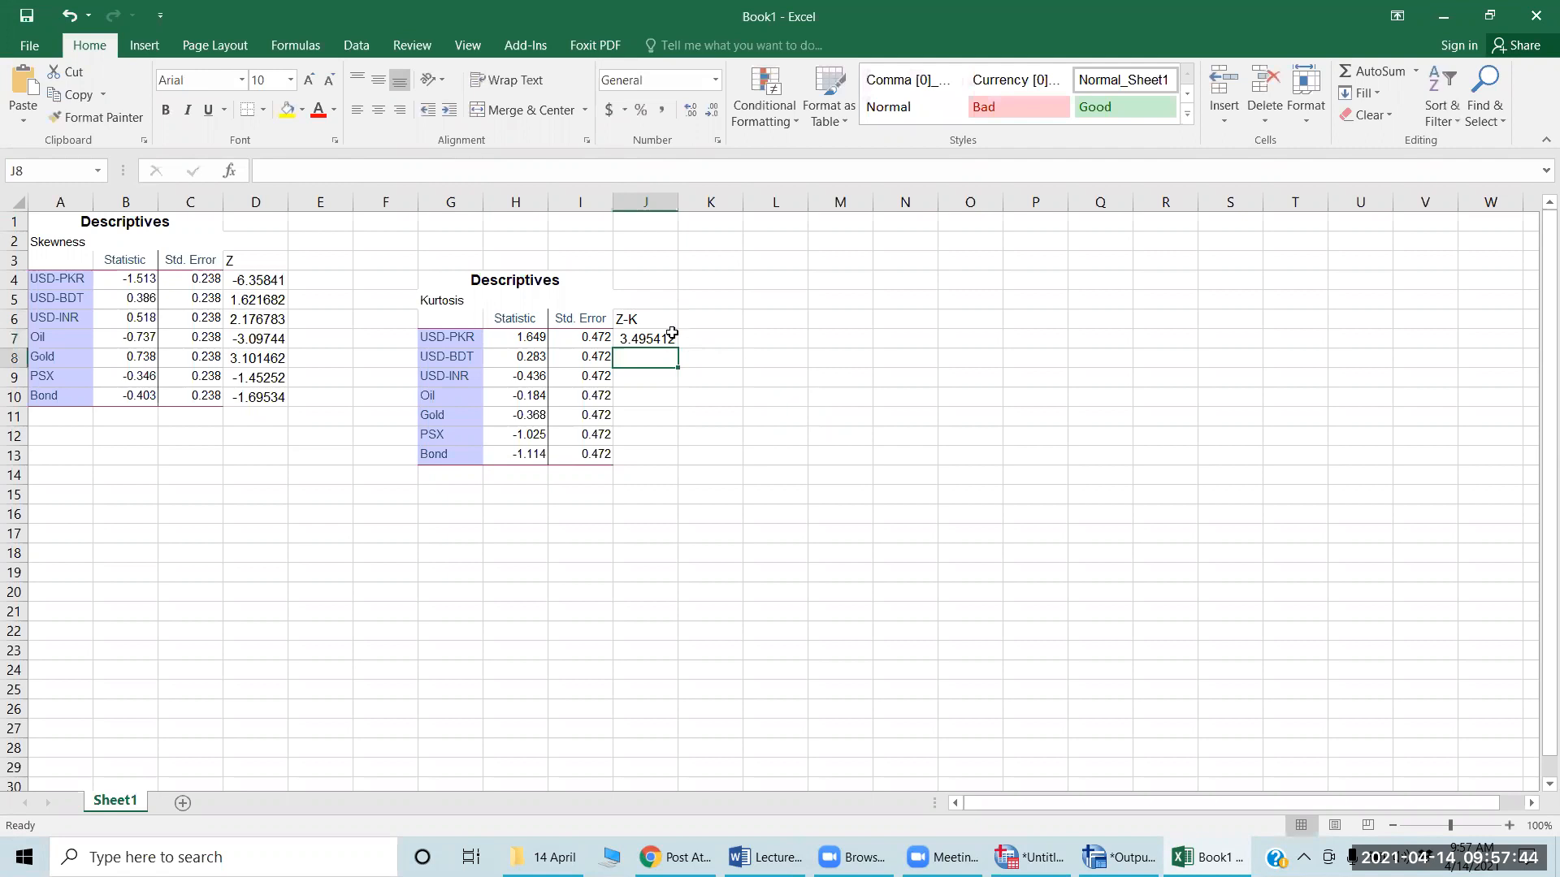
pyautogui.moveTo(669, 335); pyautogui.dragTo(669, 323)
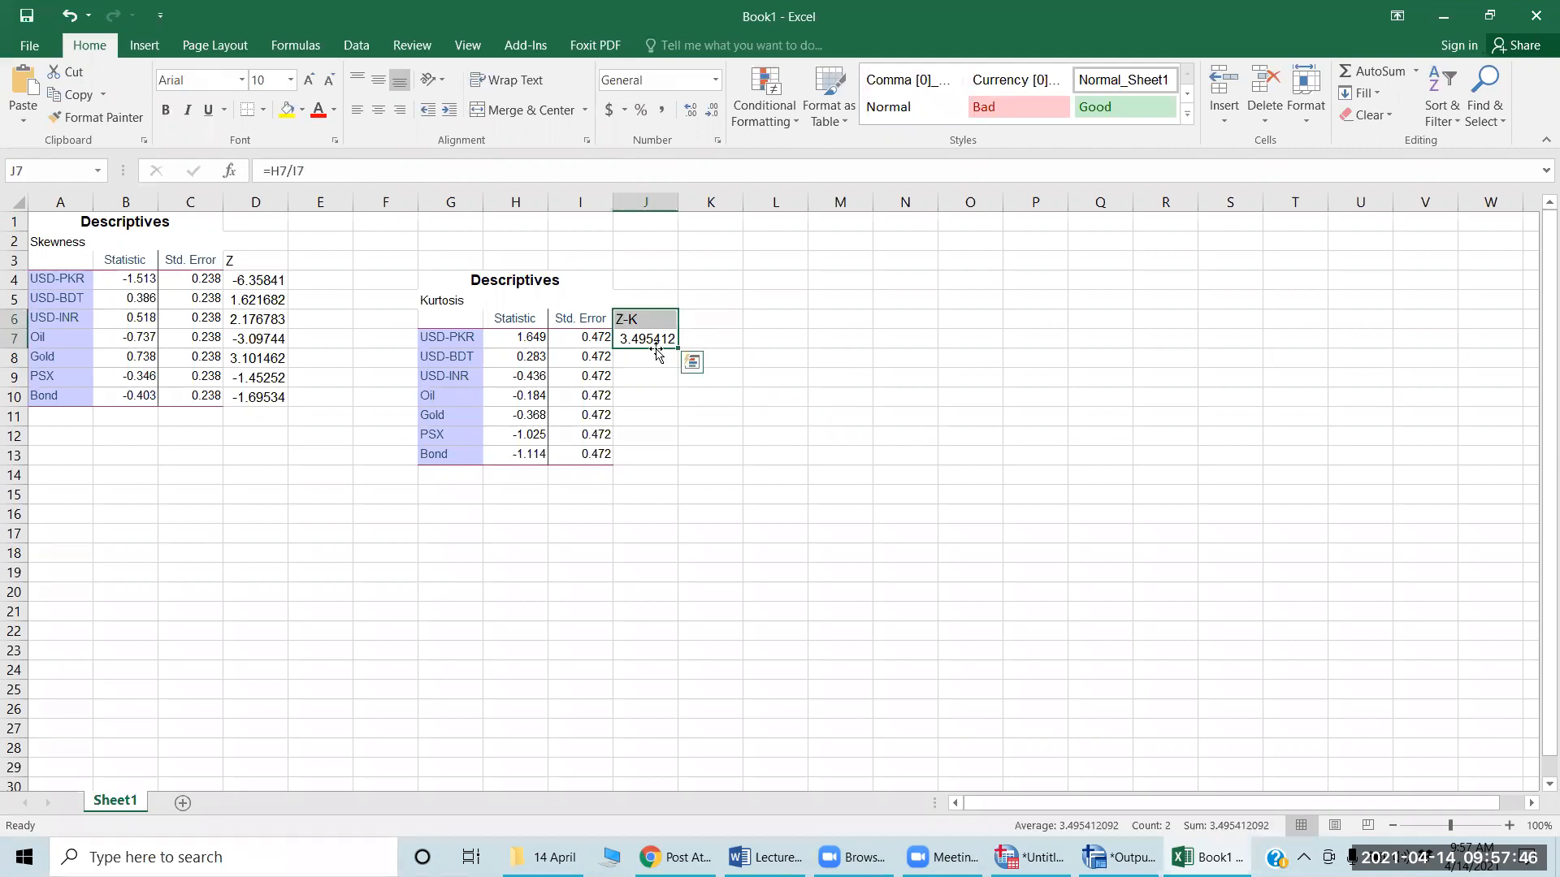
pyautogui.doubleClick(652, 338)
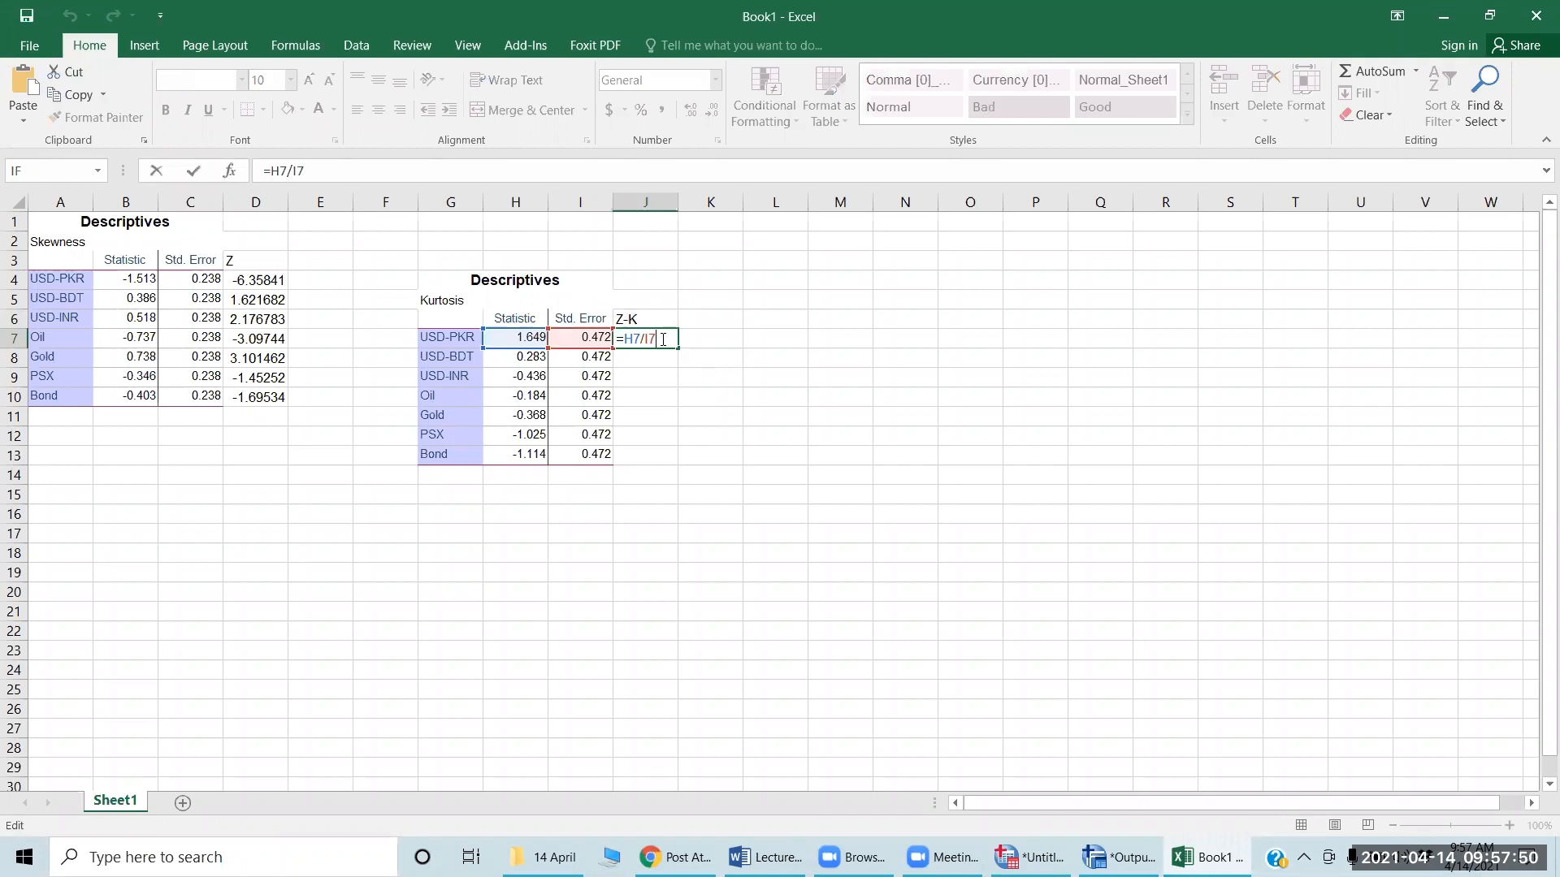
pyautogui.press('Escape')
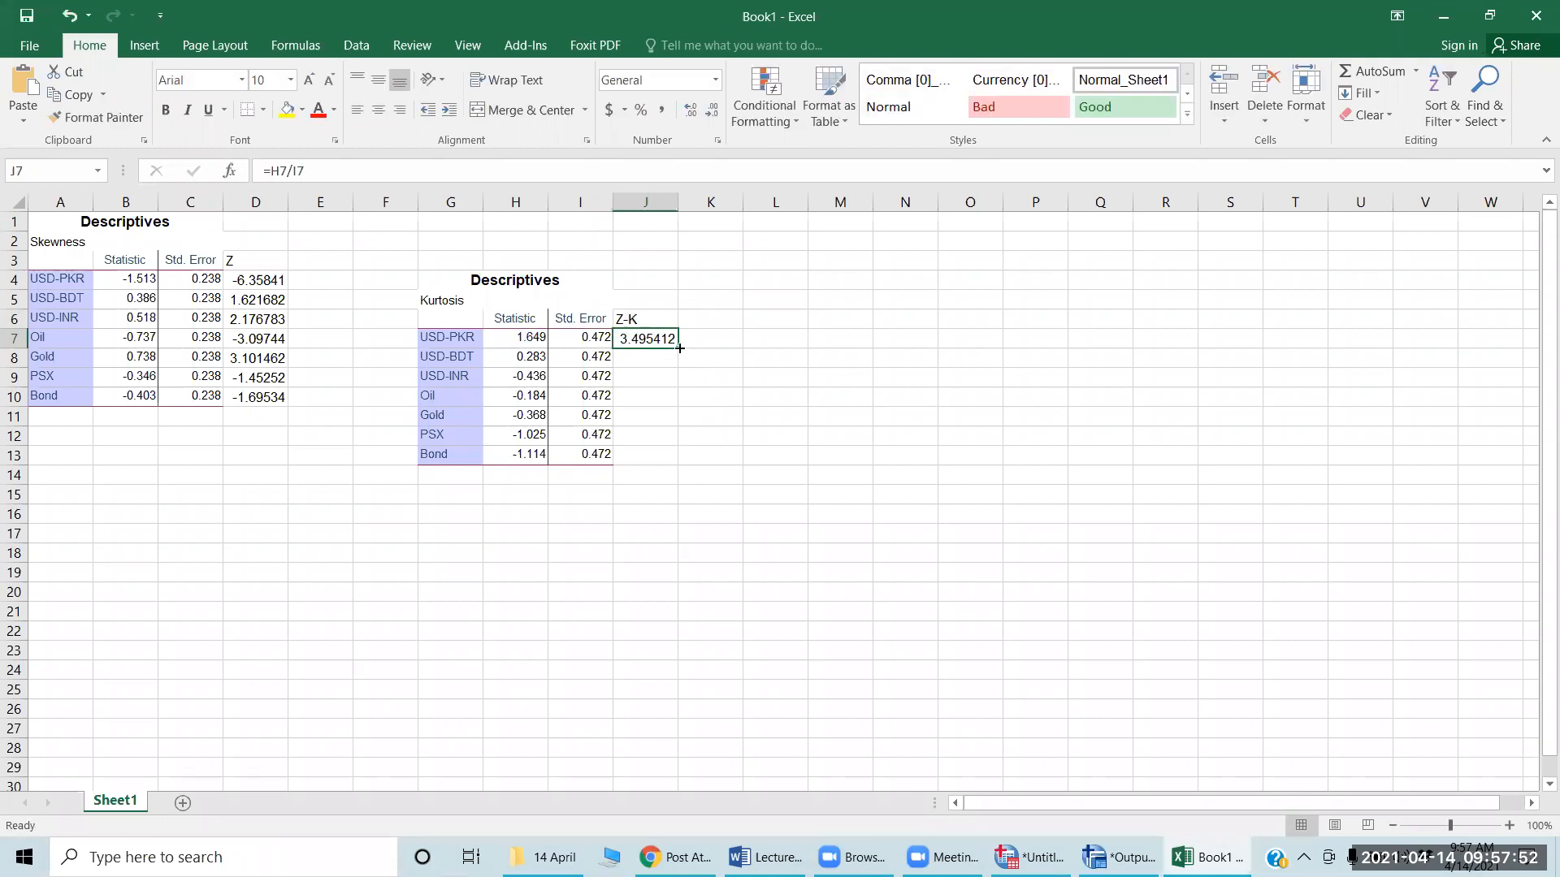
pyautogui.doubleClick(679, 348)
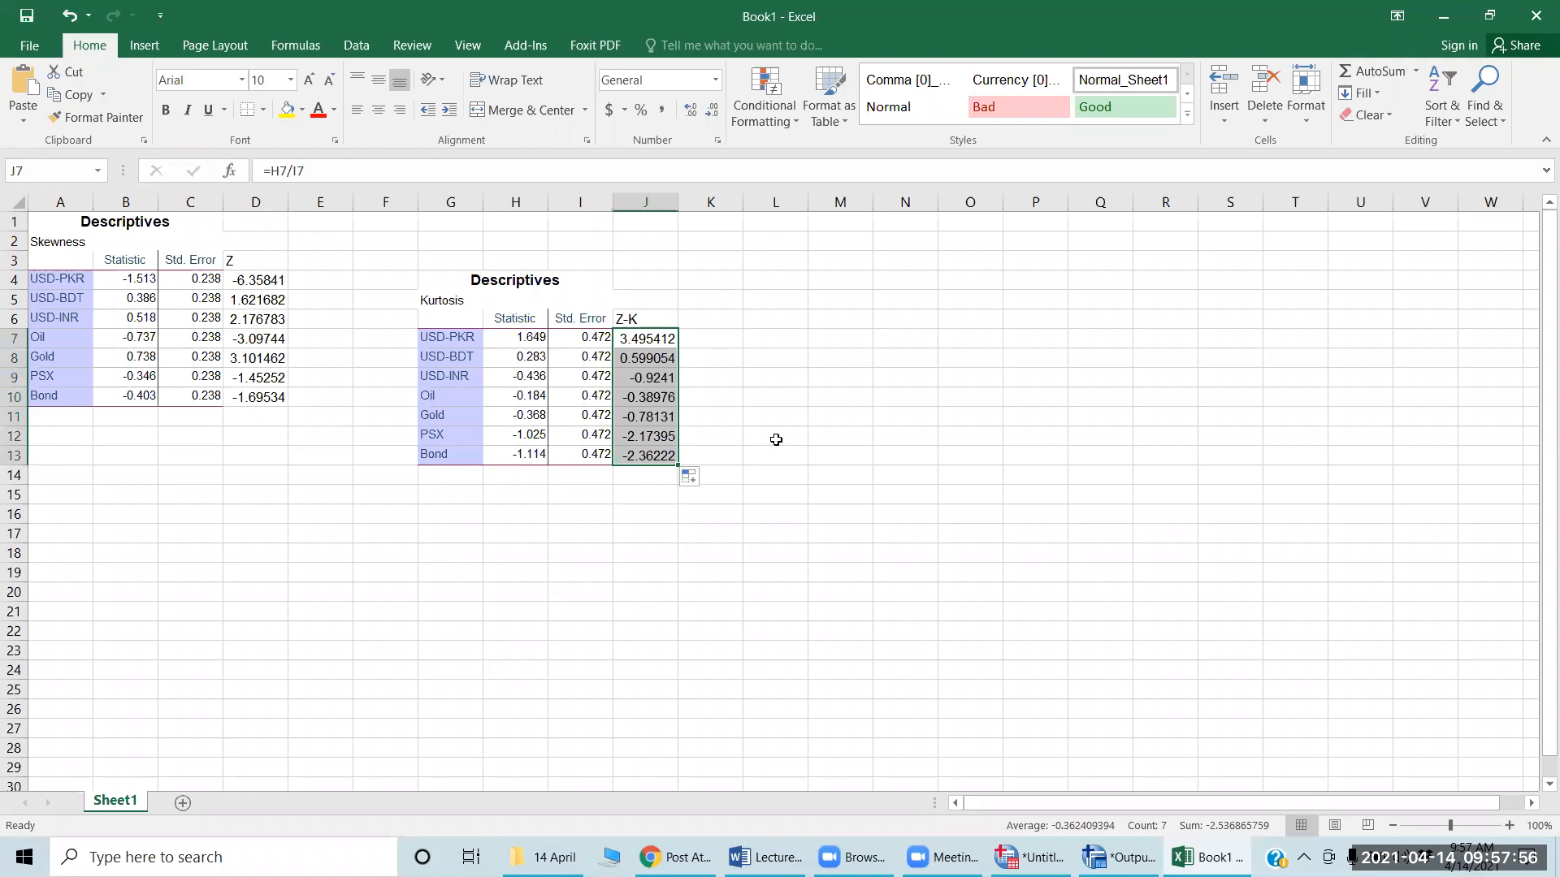
# Add the heading Z-K3 in K6 beside the Z-K column.
pyautogui.click(718, 328)
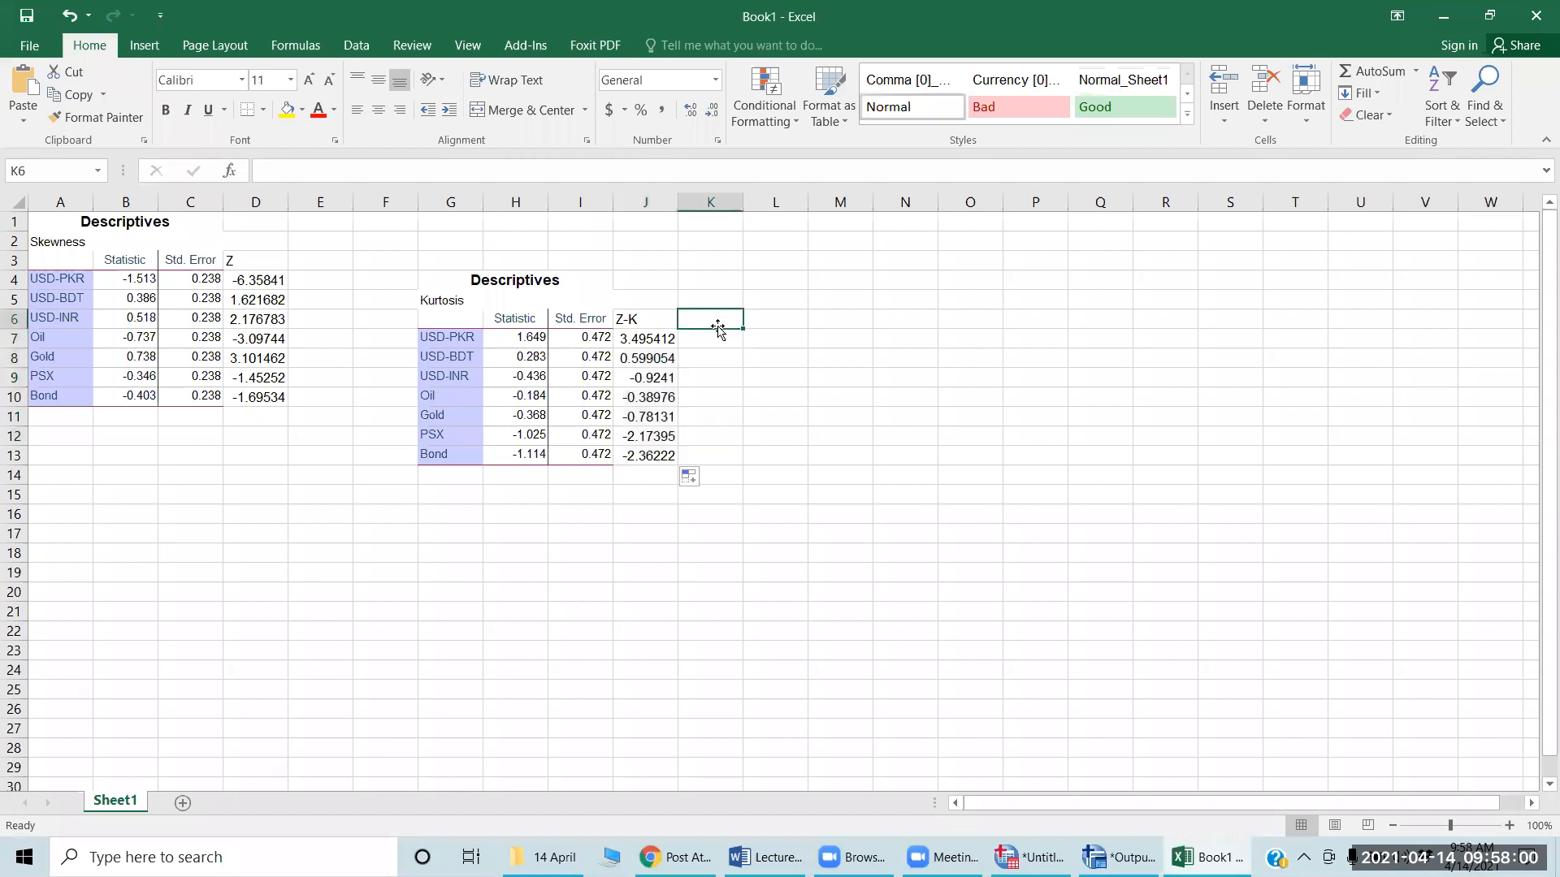
pyautogui.doubleClick(719, 327)
pyautogui.write('Z-')
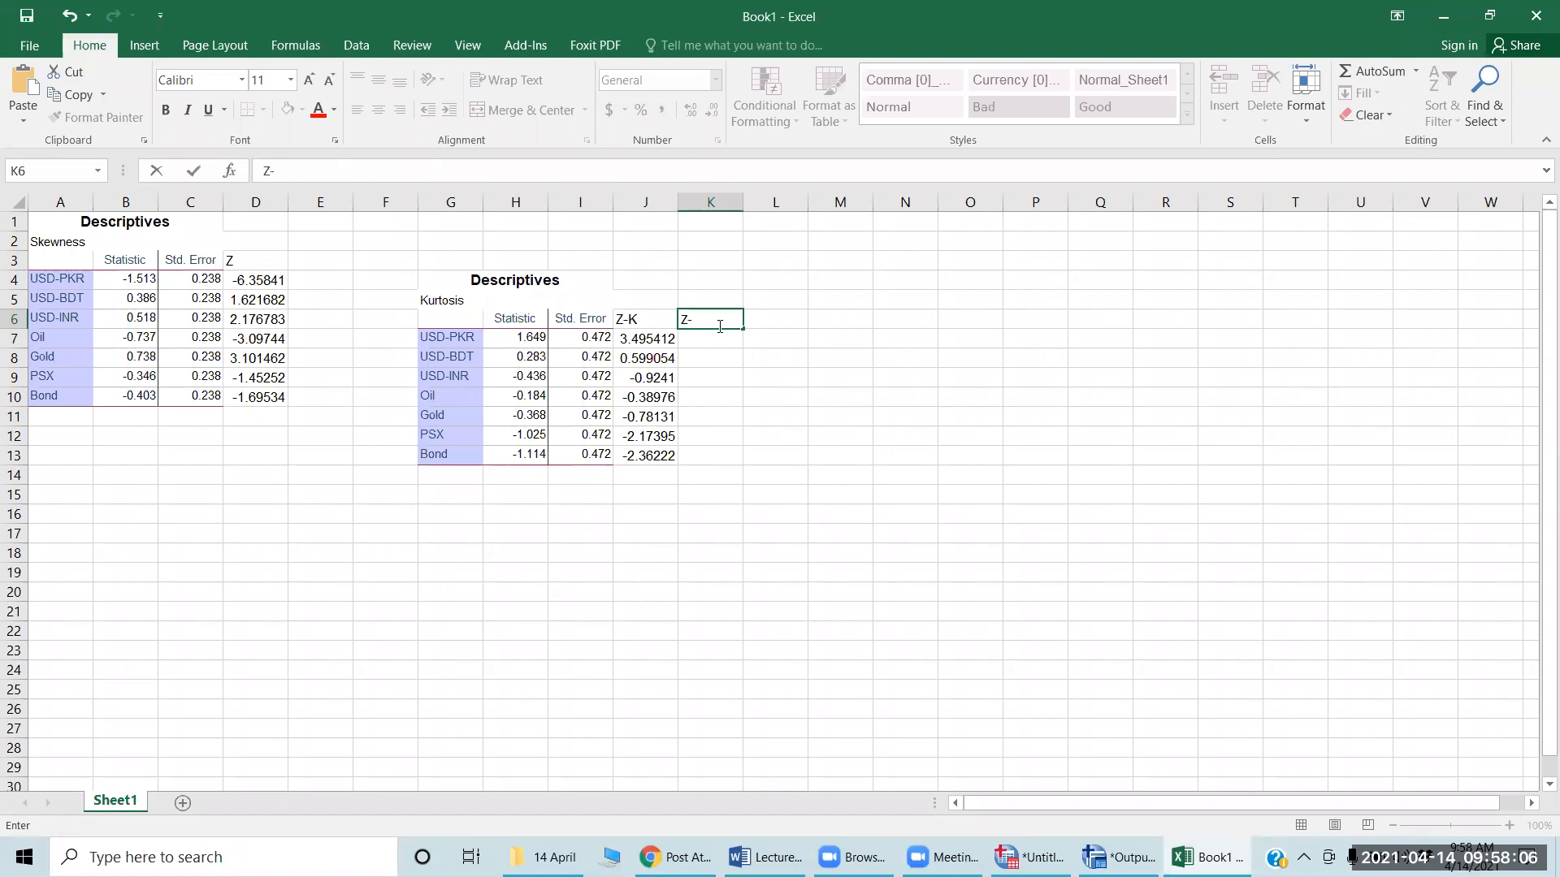
pyautogui.write('K3')
pyautogui.press('Return')
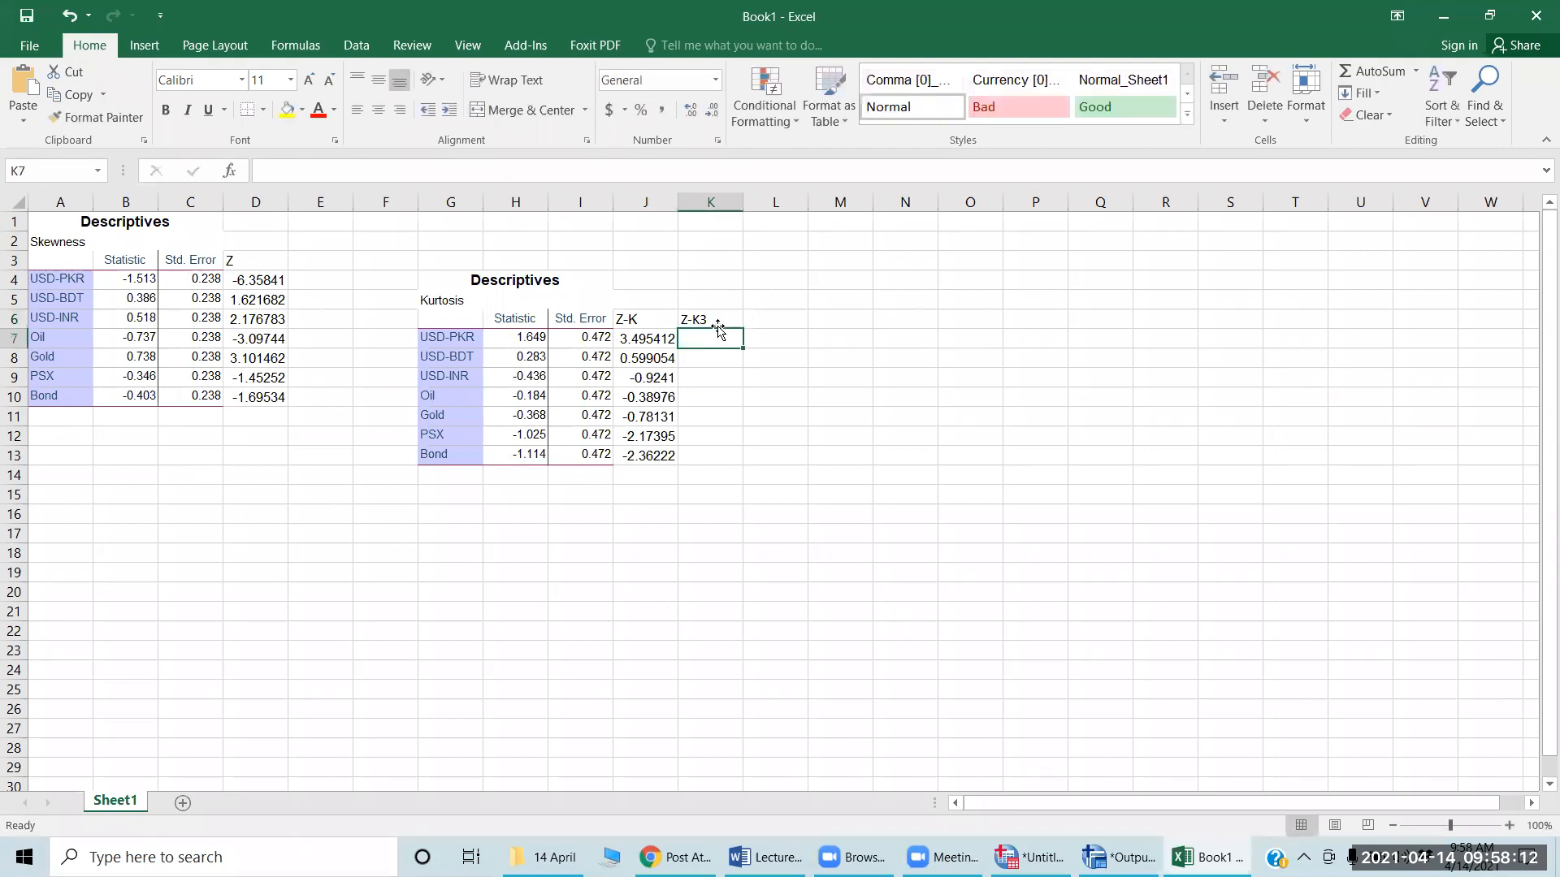
# Calculate the USD-PKR kurtosis z-score relative to 3 in K7 with =(H7-3)/I7 and fill it down to K13.
pyautogui.write('=(')
pyautogui.click(516, 339)
pyautogui.write('-')
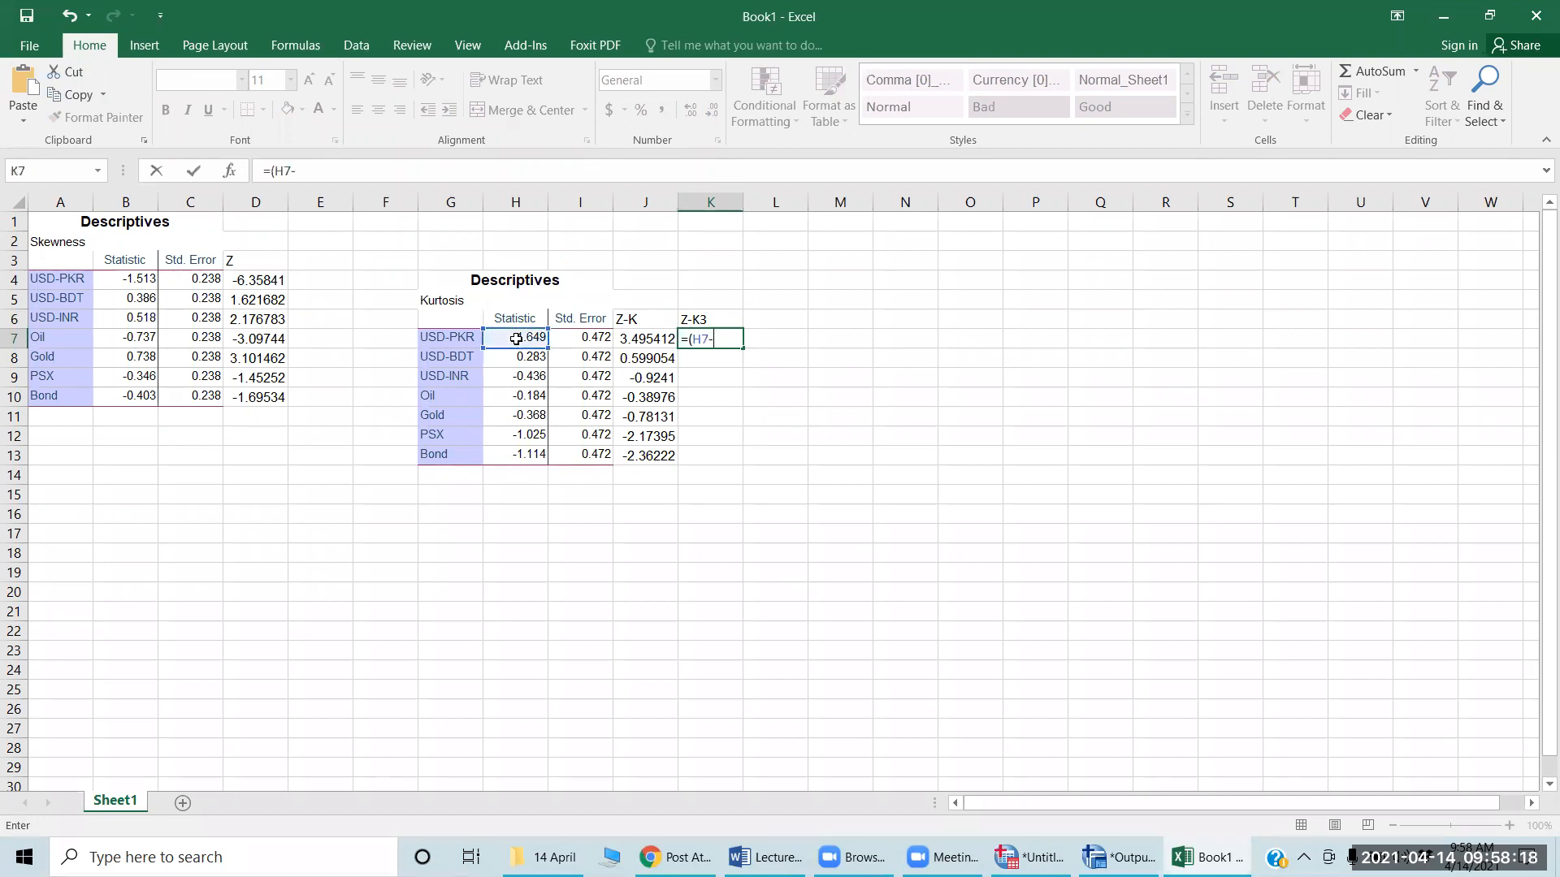
pyautogui.write('3)/')
pyautogui.click(582, 337)
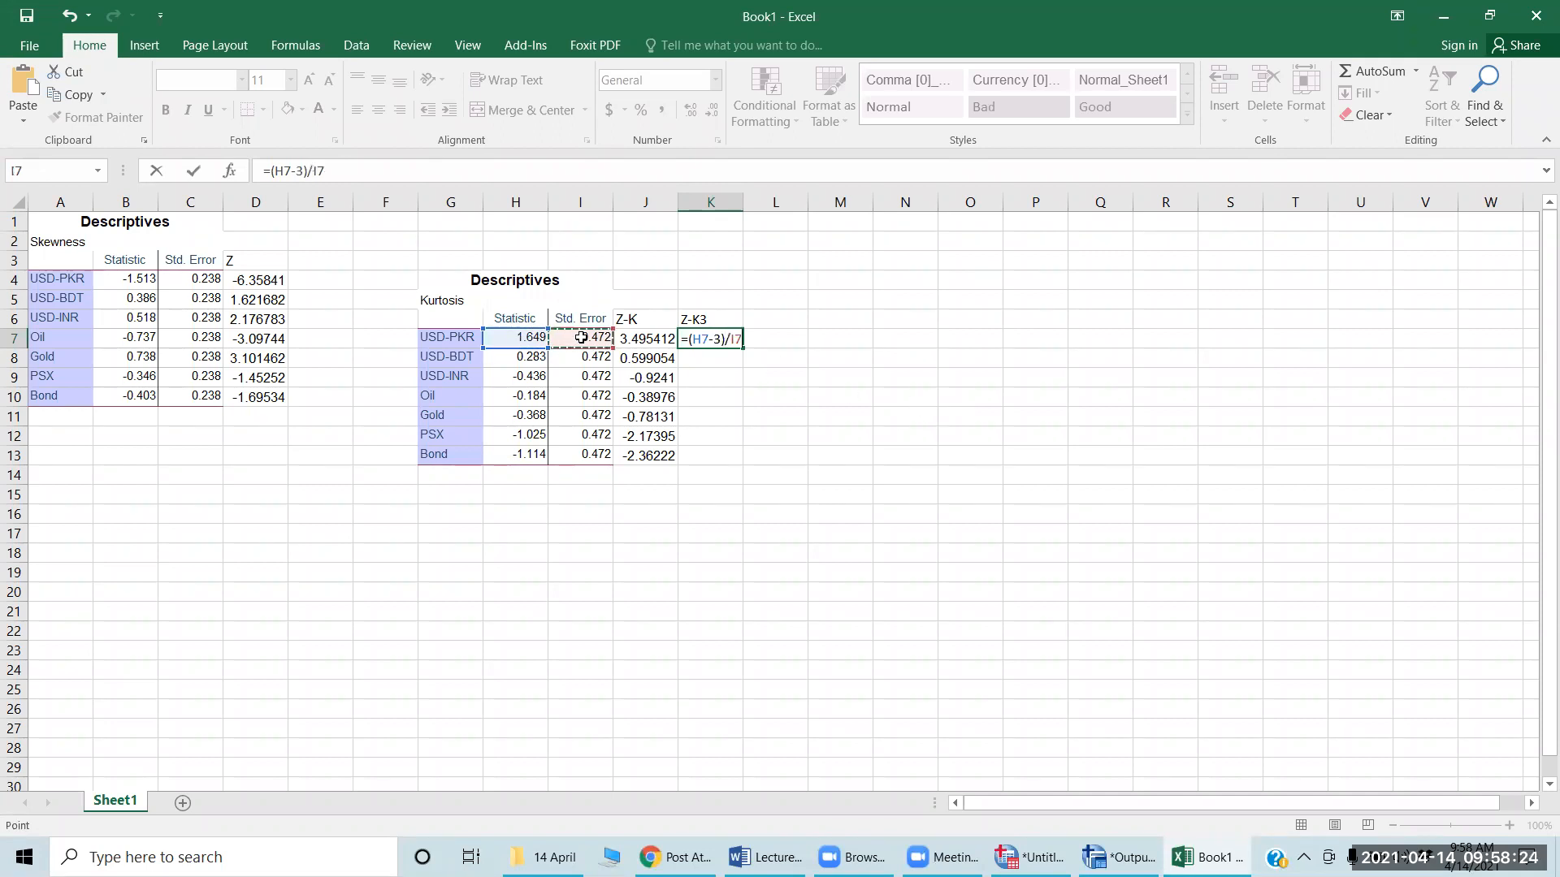
pyautogui.press('Return')
pyautogui.press('Up')
pyautogui.doubleClick(742, 349)
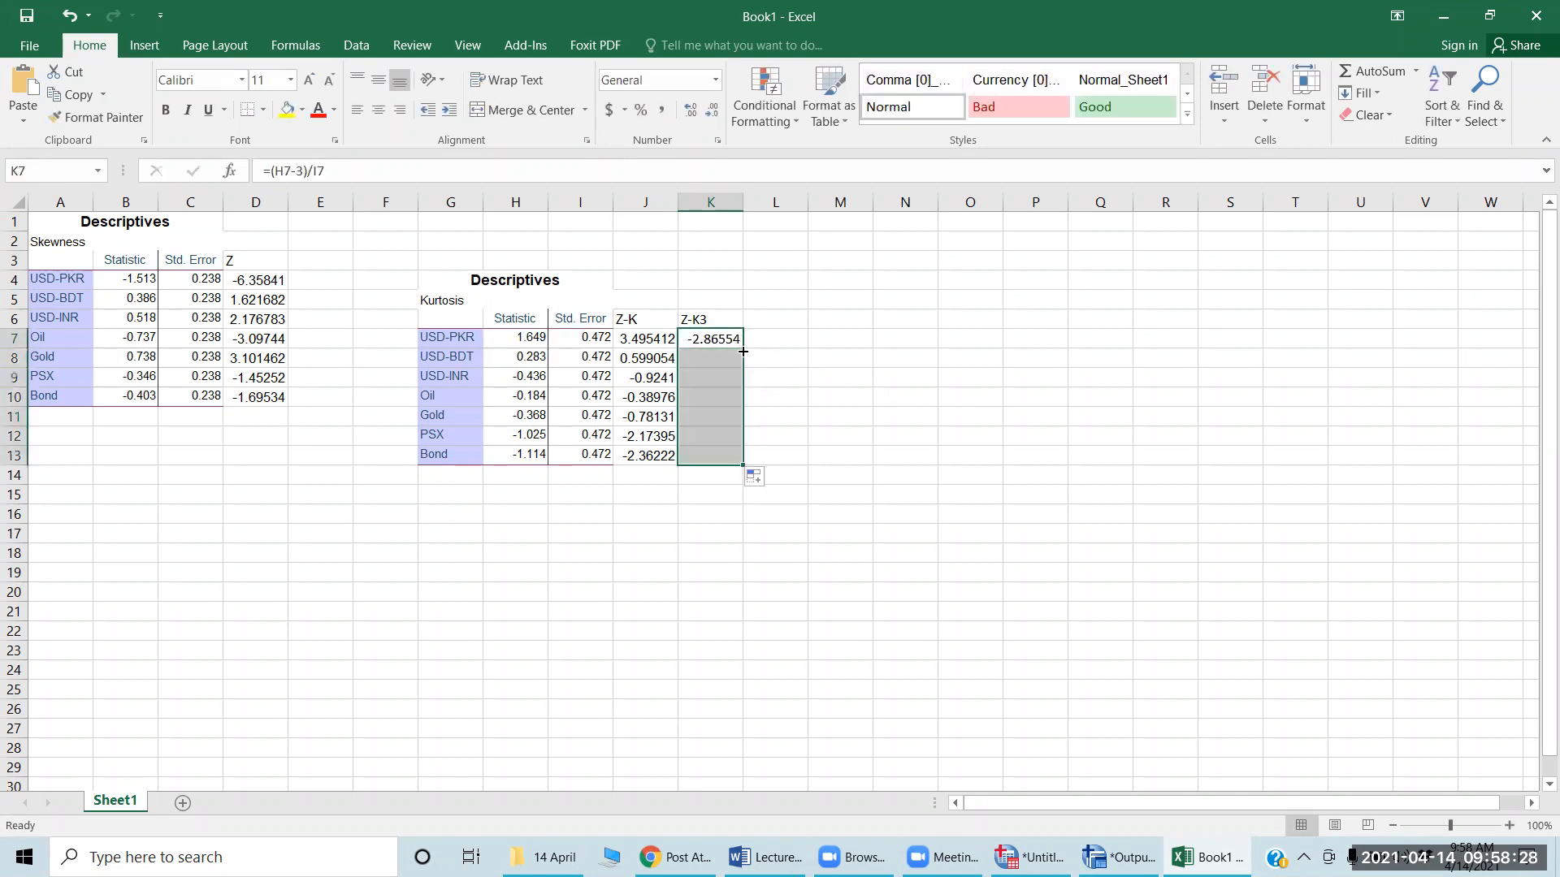